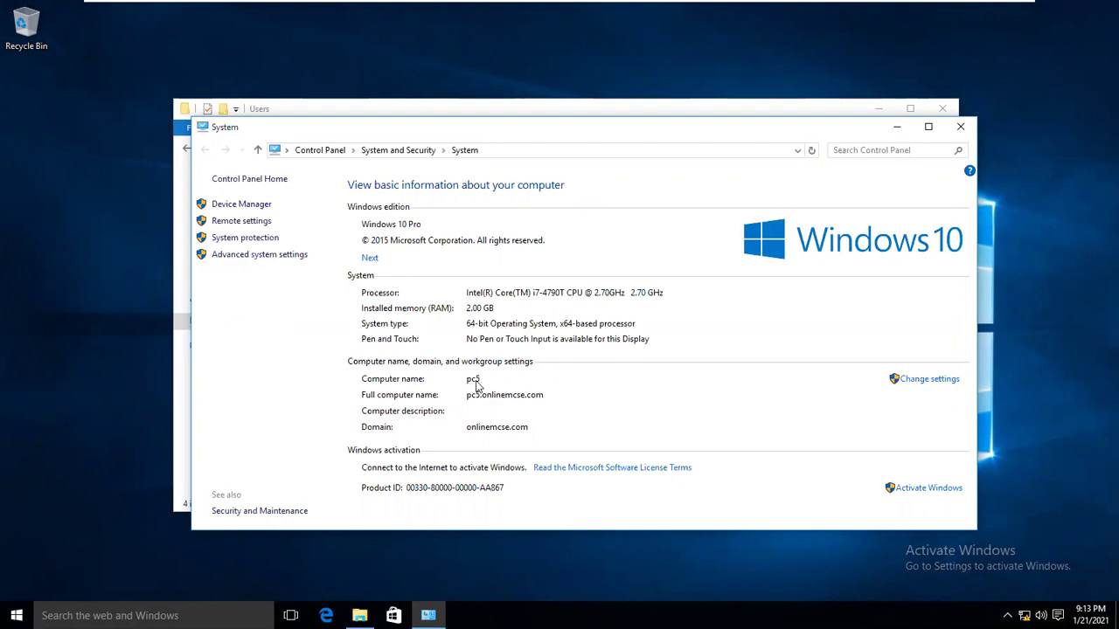
Minimize the System window to bring up File Explorer's C:\Users folder with its four profile folders.
{"action": "left_click", "coordinate": [896, 127]}
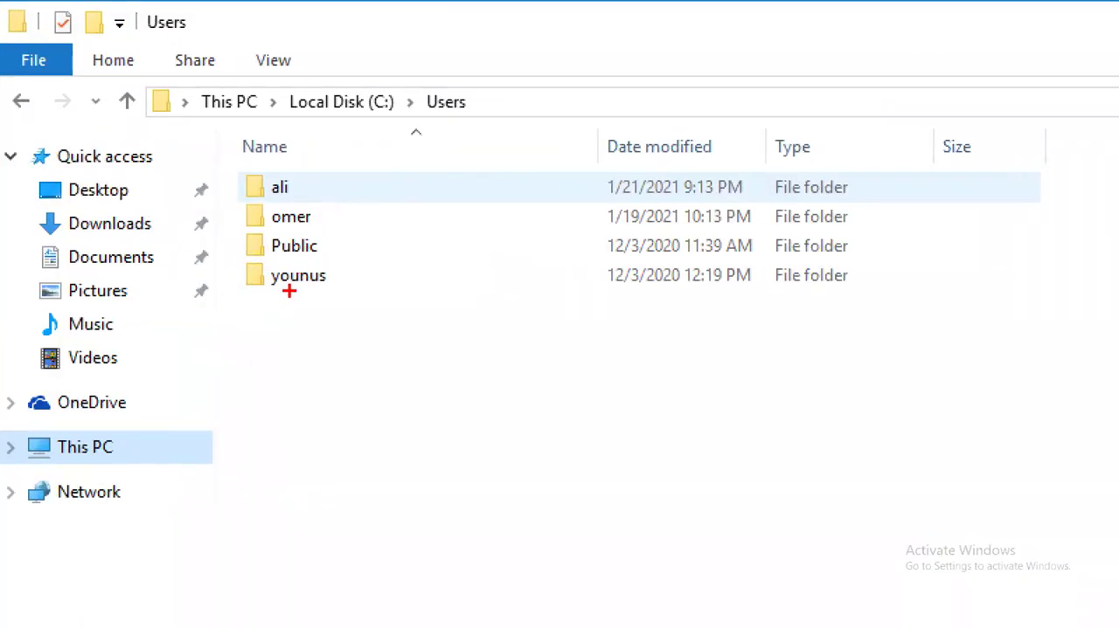
{"action": "mouse_move", "coordinate": [306, 189]}
{"action": "left_mouse_down"}
{"action": "mouse_move", "coordinate": [326, 179]}
{"action": "mouse_move", "coordinate": [324, 211]}
{"action": "left_mouse_up"}
{"action": "left_click_drag", "start_coordinate": [294, 305], "coordinate": [424, 273]}
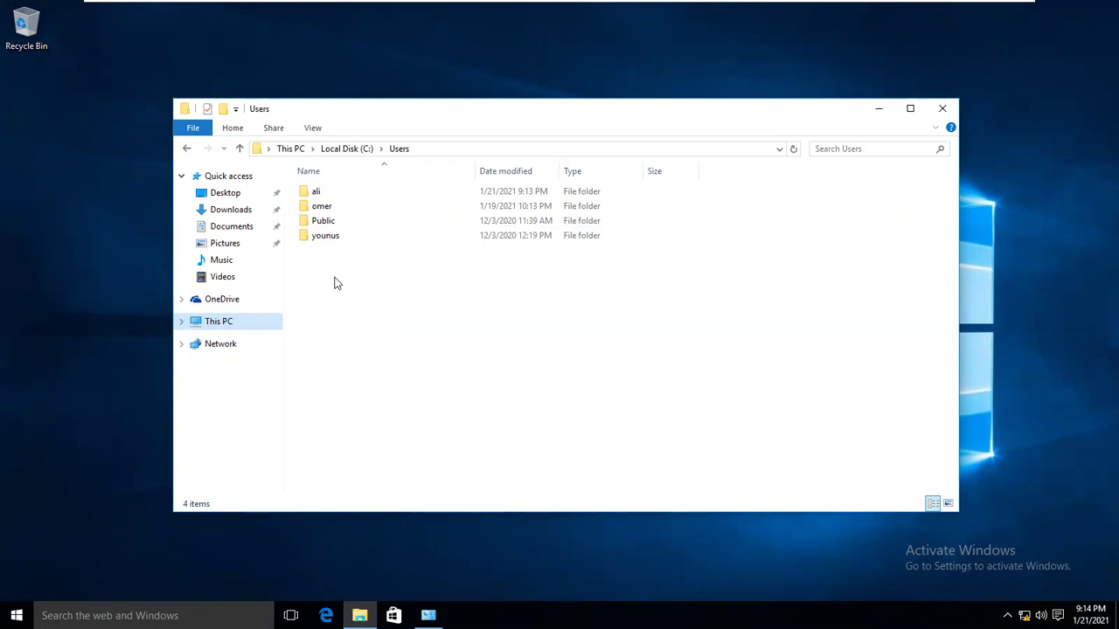
Open the signed-in user's profile folder, then try the other two user folders and cancel both access prompts.
{"action": "double_click", "coordinate": [318, 193]}
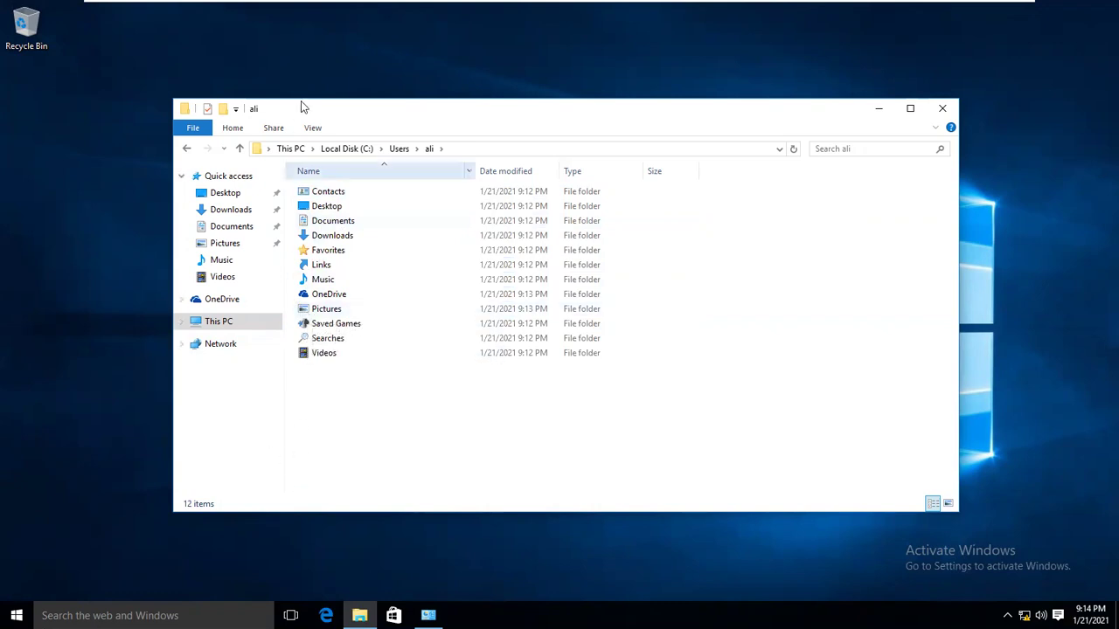
{"action": "left_click", "coordinate": [191, 150]}
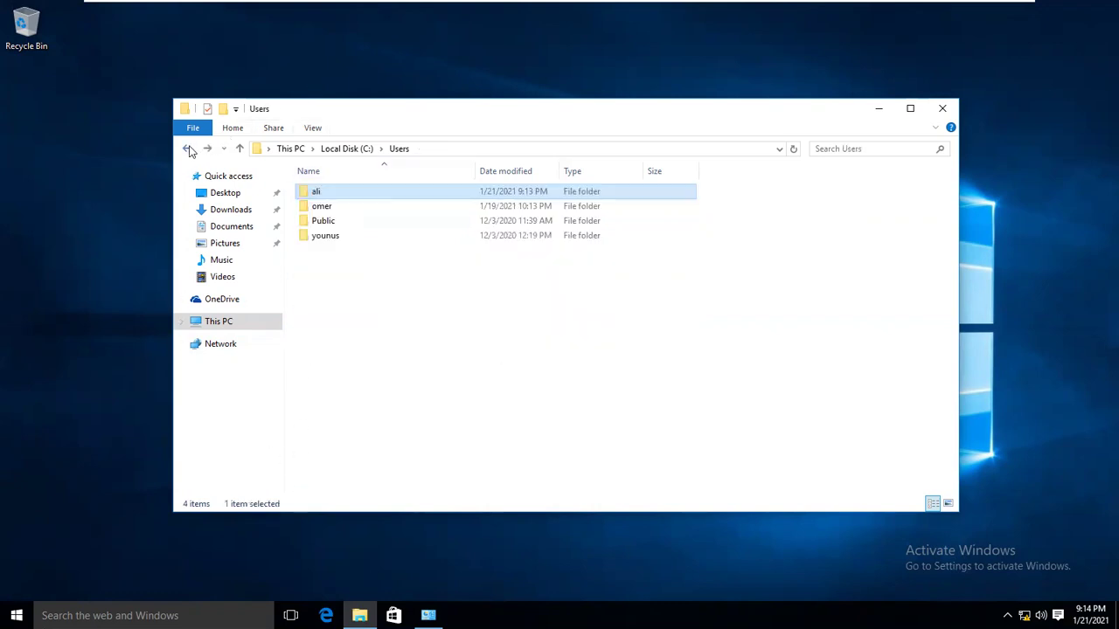
{"action": "left_click", "coordinate": [323, 211]}
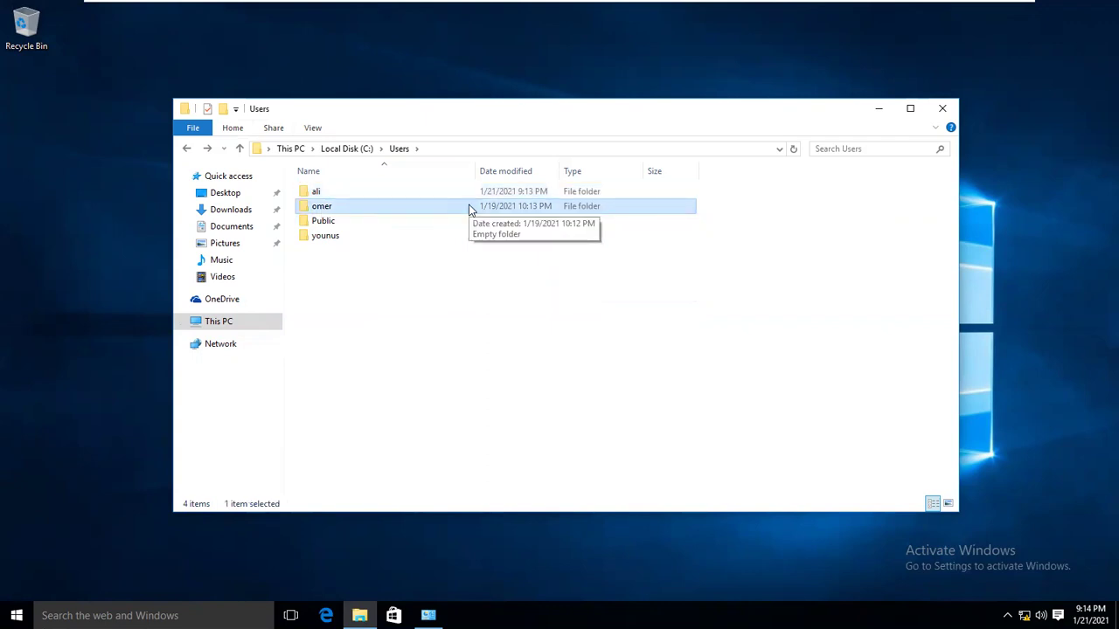
{"action": "double_click", "coordinate": [321, 207]}
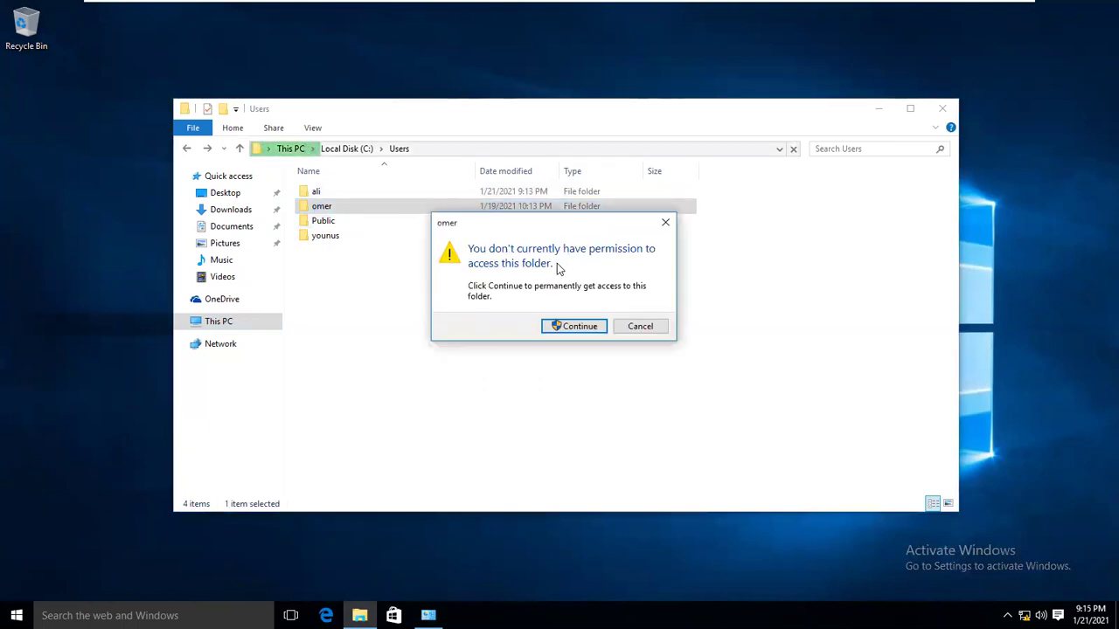
{"action": "left_click", "coordinate": [640, 326]}
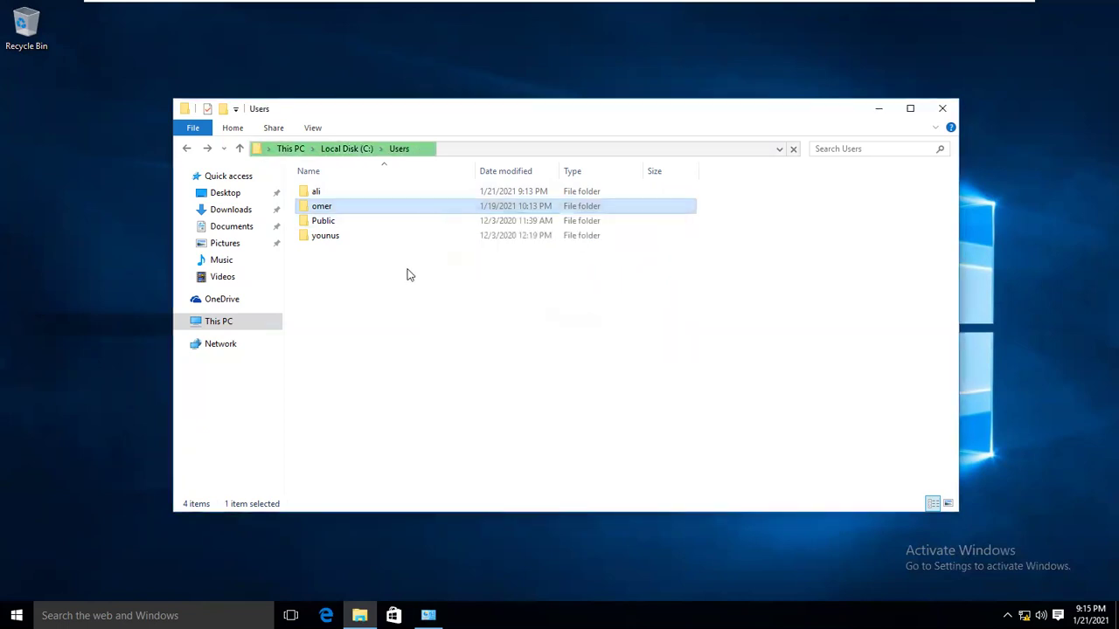
{"action": "double_click", "coordinate": [321, 240]}
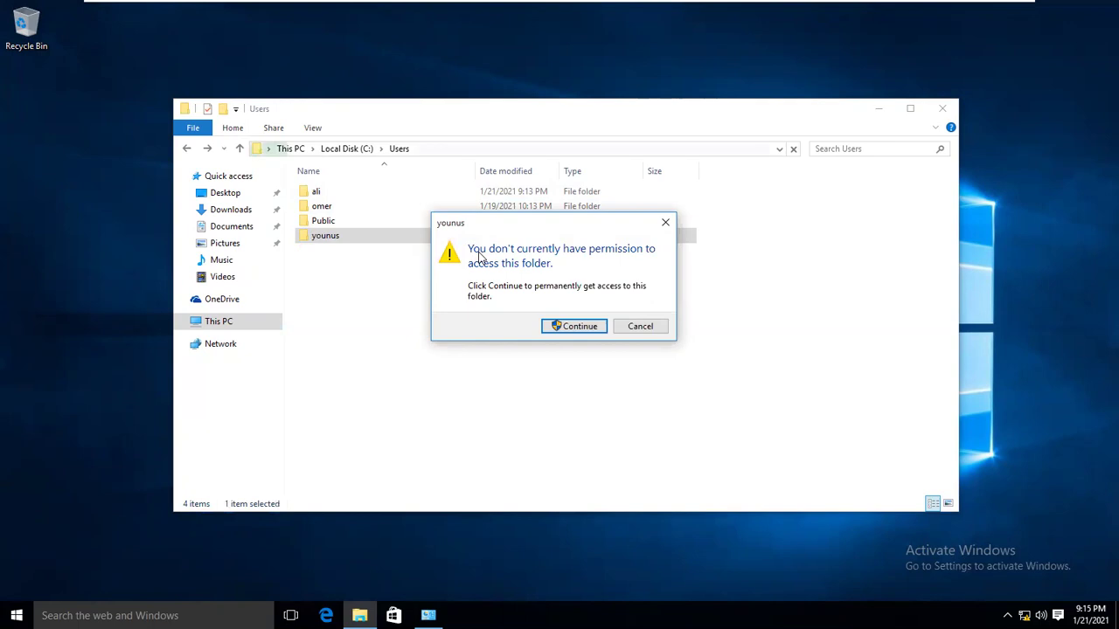
{"action": "left_click", "coordinate": [652, 327]}
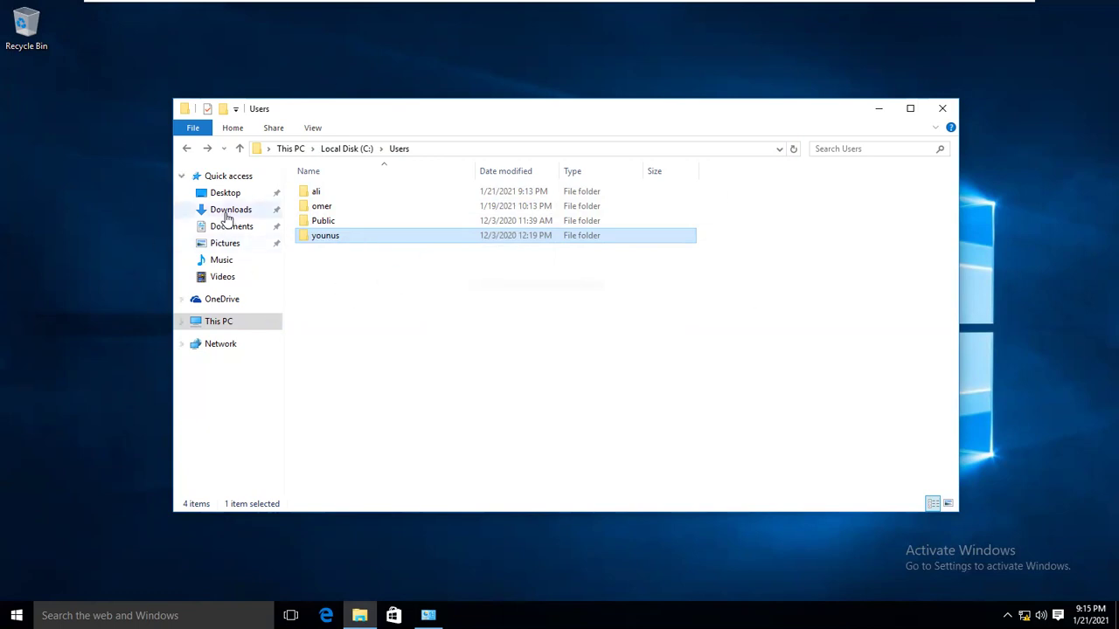
Close the Users folder window and the System window.
{"action": "left_click", "coordinate": [428, 615]}
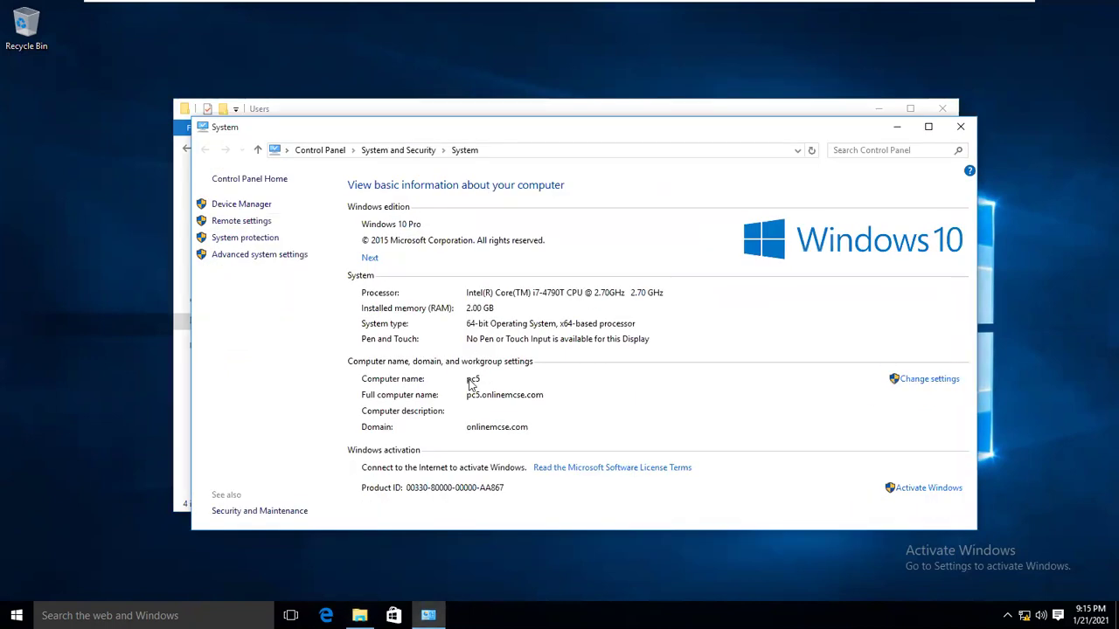
{"action": "left_click", "coordinate": [183, 372]}
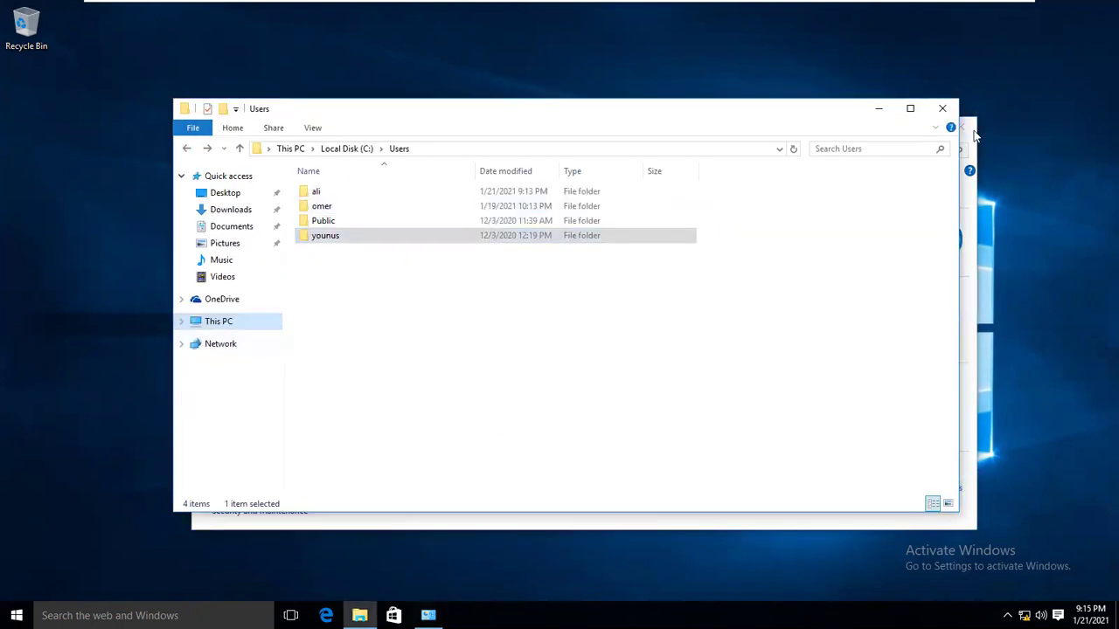
{"action": "left_click", "coordinate": [942, 109]}
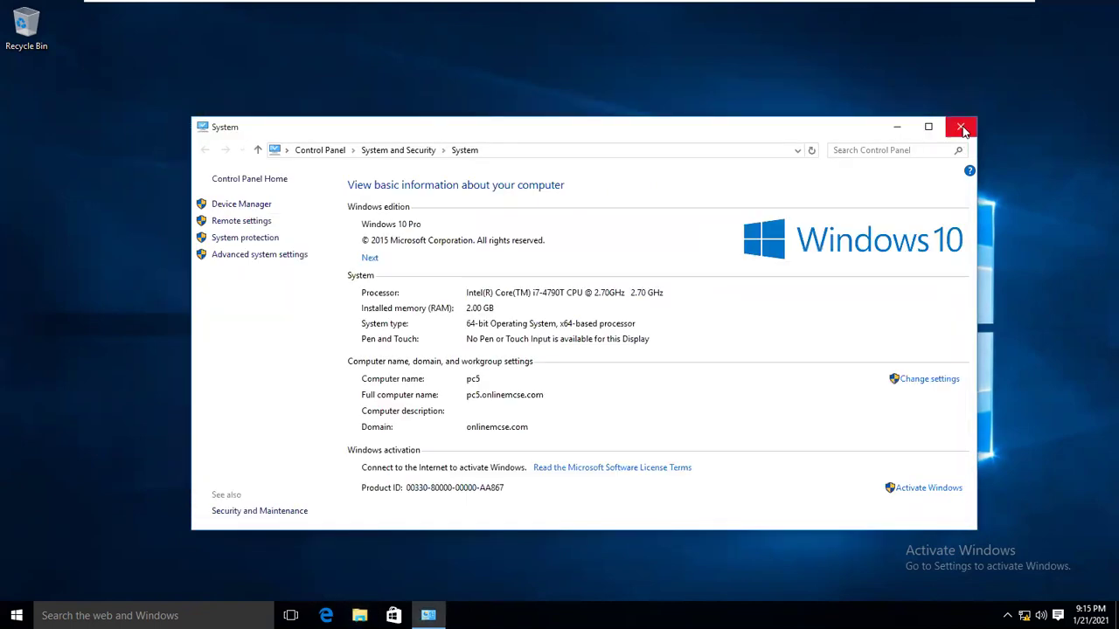
{"action": "left_click", "coordinate": [965, 132]}
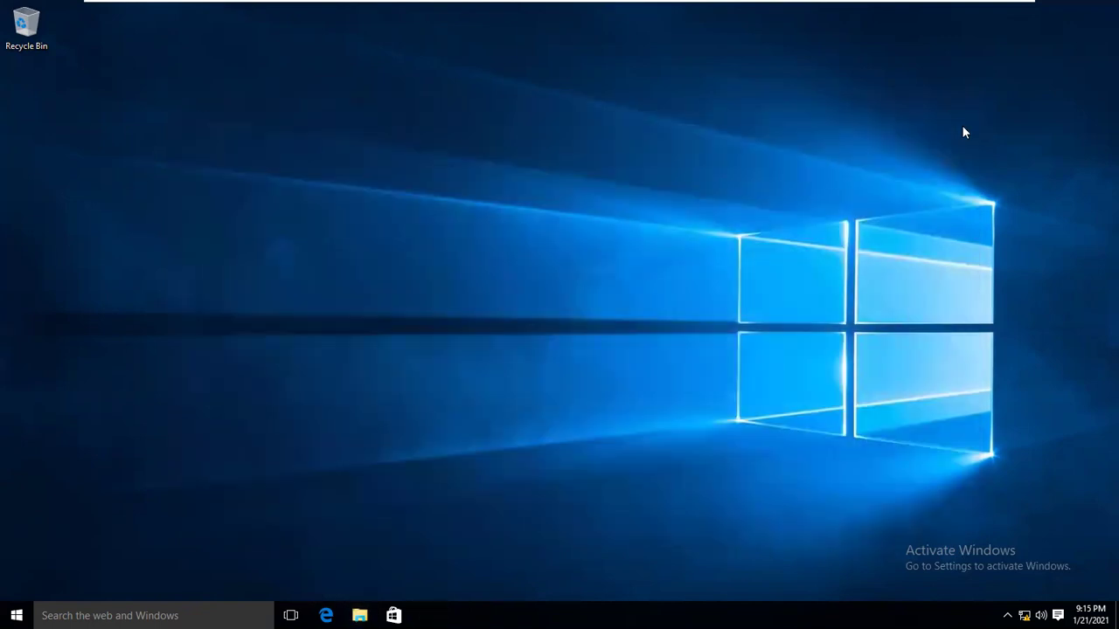
Check the signed-in user's tile in the Start menu.
{"action": "key", "text": "super"}
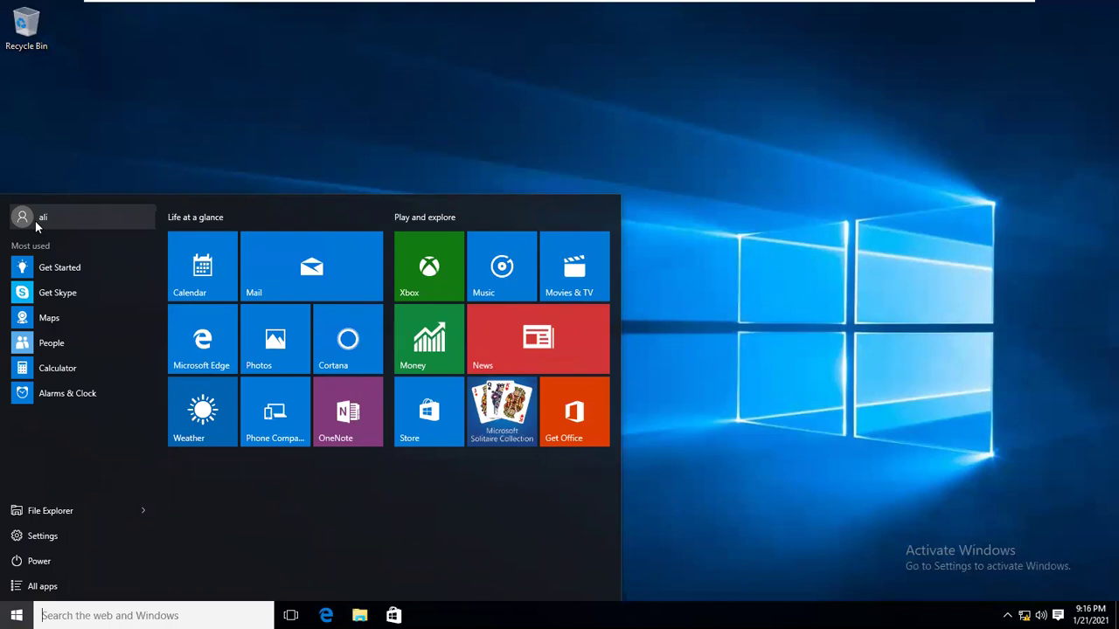
{"action": "key", "text": "Escape"}
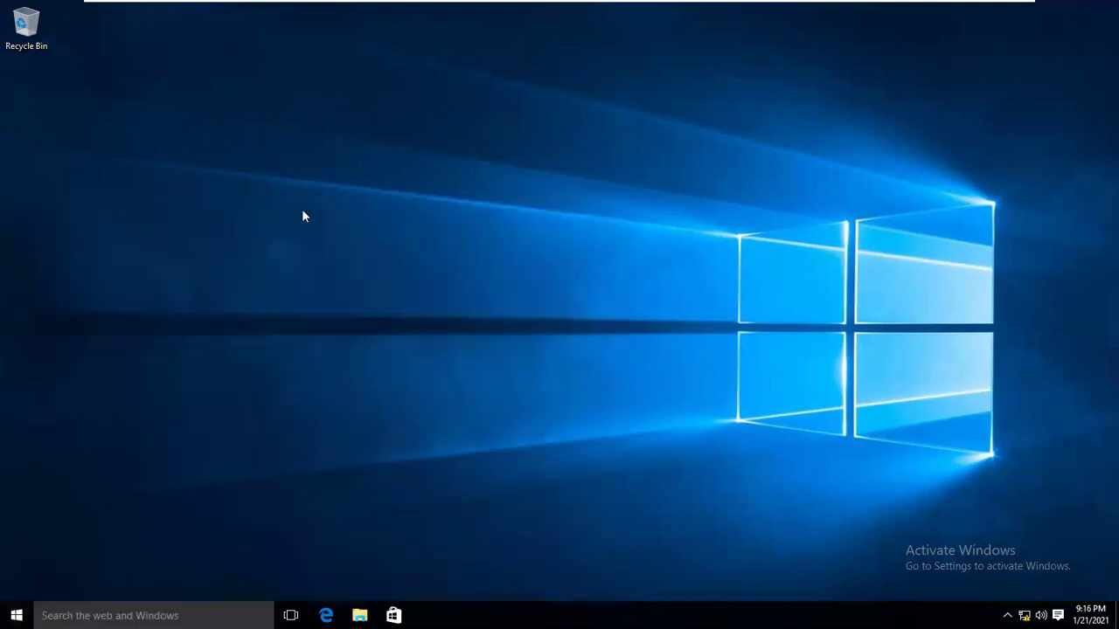
{"action": "key", "text": "super"}
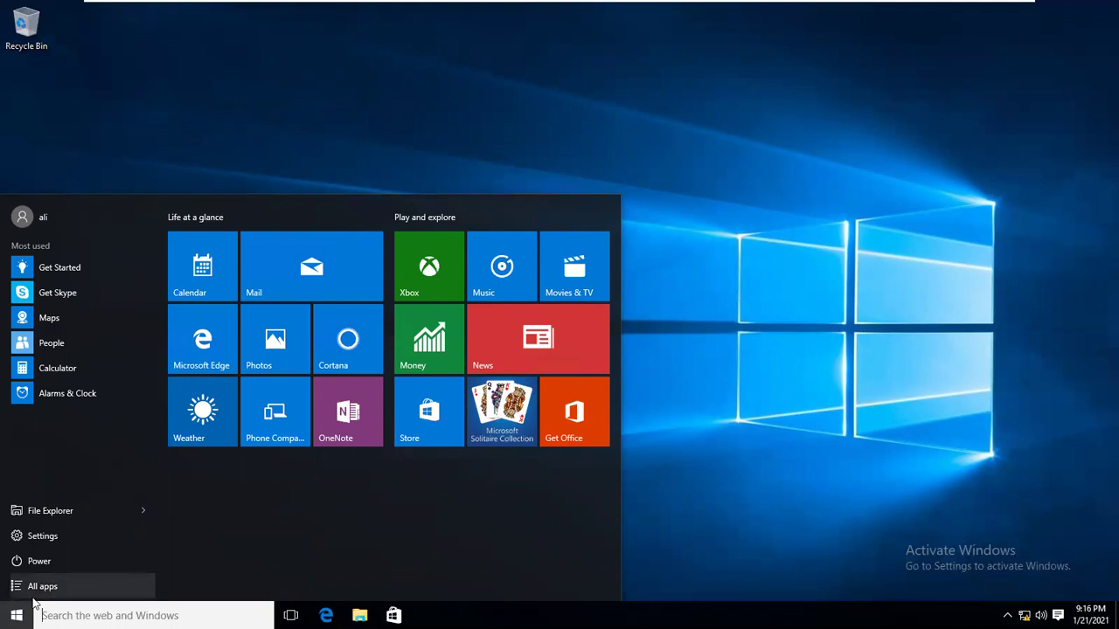
Search 'con' from Start and launch Control Panel.
{"action": "left_click", "coordinate": [85, 615]}
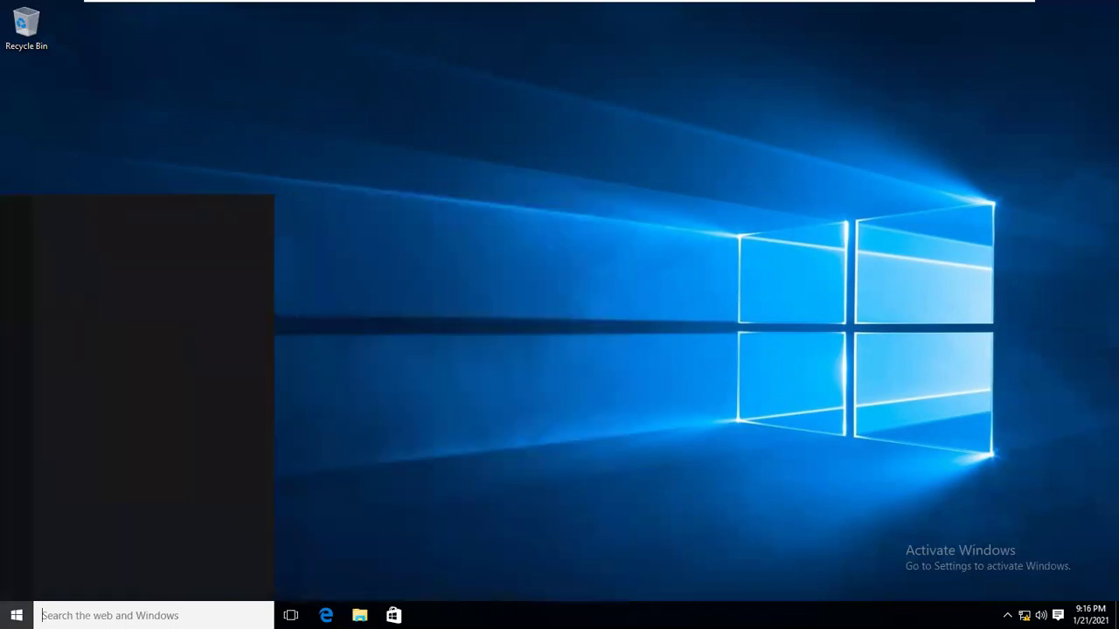
{"action": "type", "text": "con"}
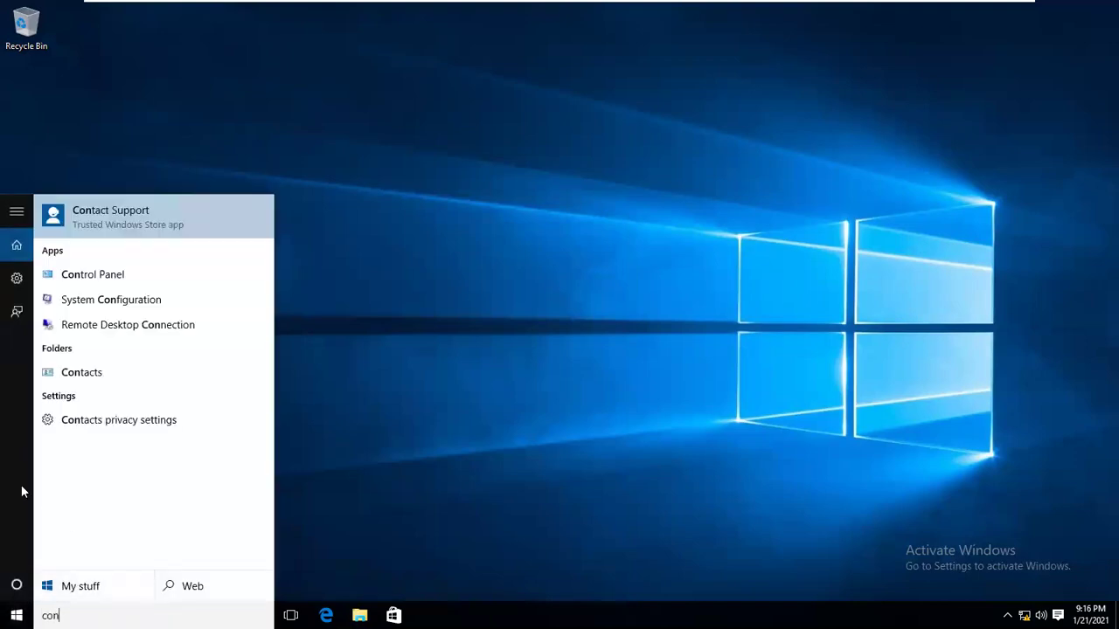
{"action": "left_click", "coordinate": [93, 275]}
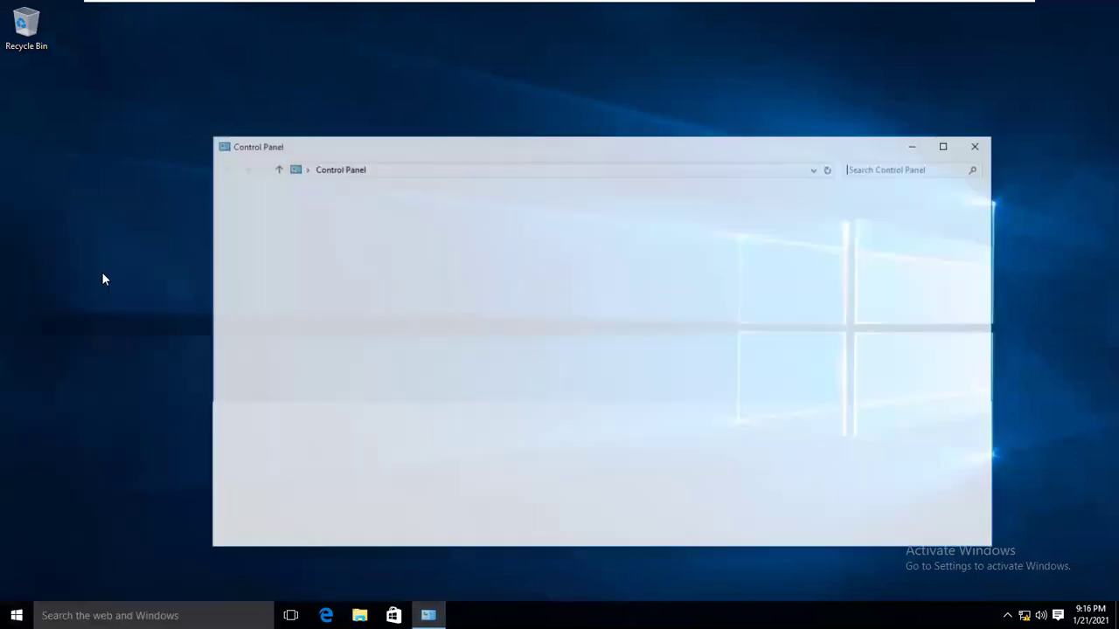
Maximize Control Panel and go to User Accounts' advanced user profile properties.
{"action": "left_click", "coordinate": [950, 145]}
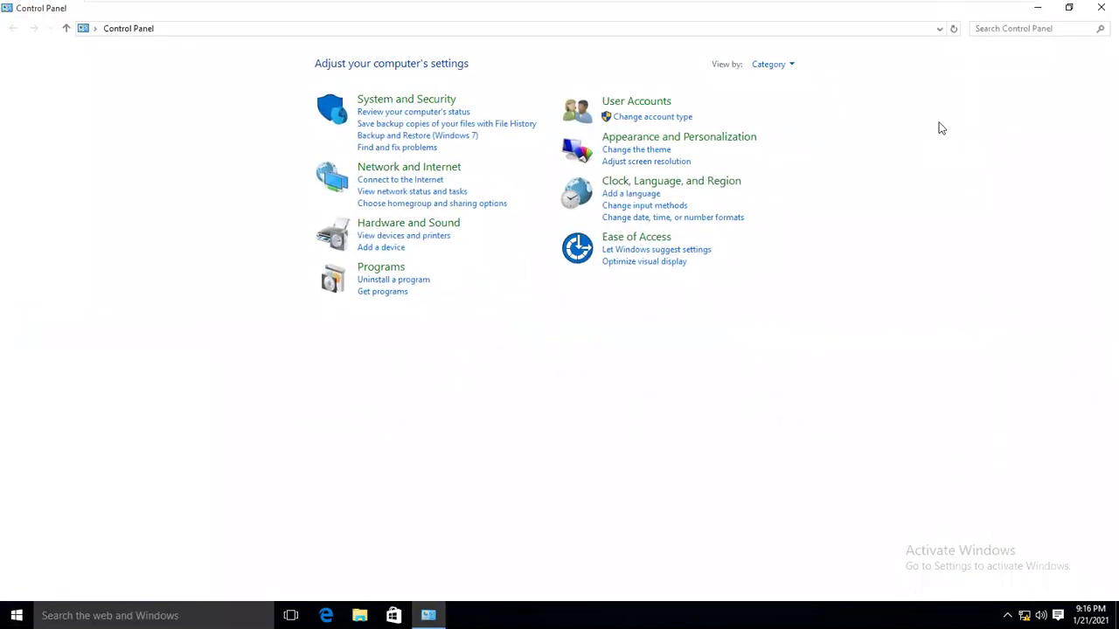
{"action": "left_click", "coordinate": [639, 103]}
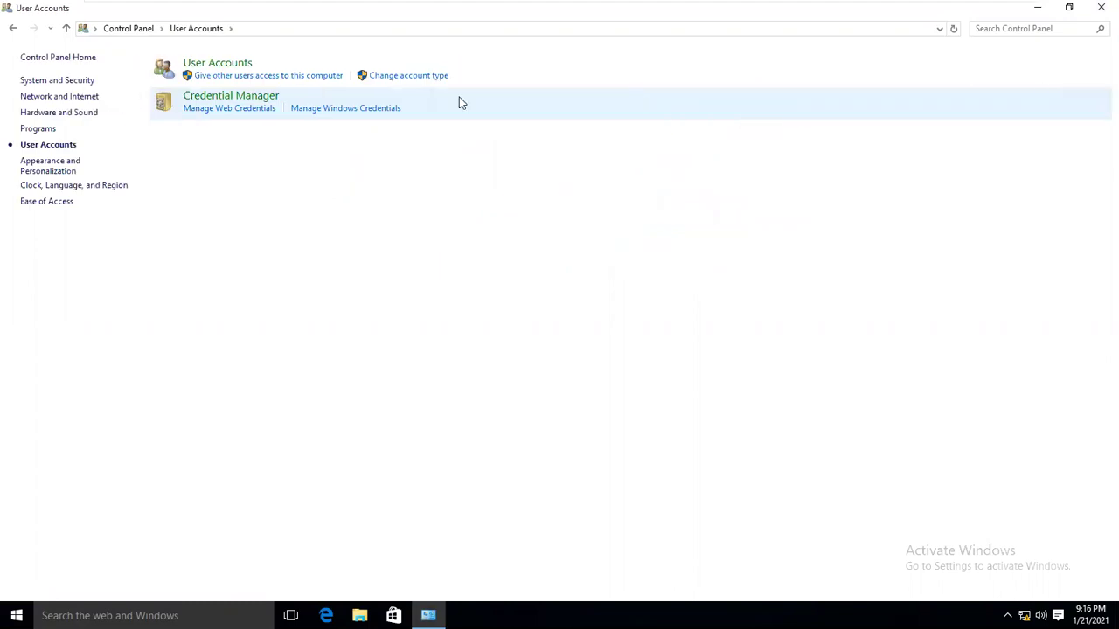
{"action": "left_click", "coordinate": [217, 68]}
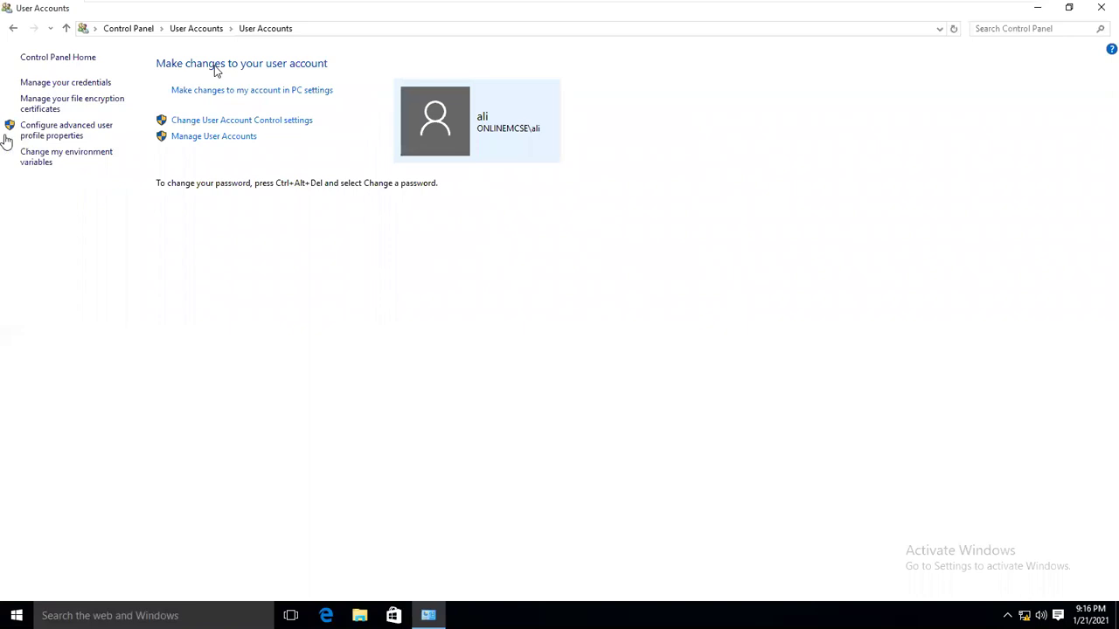
{"action": "left_click", "coordinate": [58, 130]}
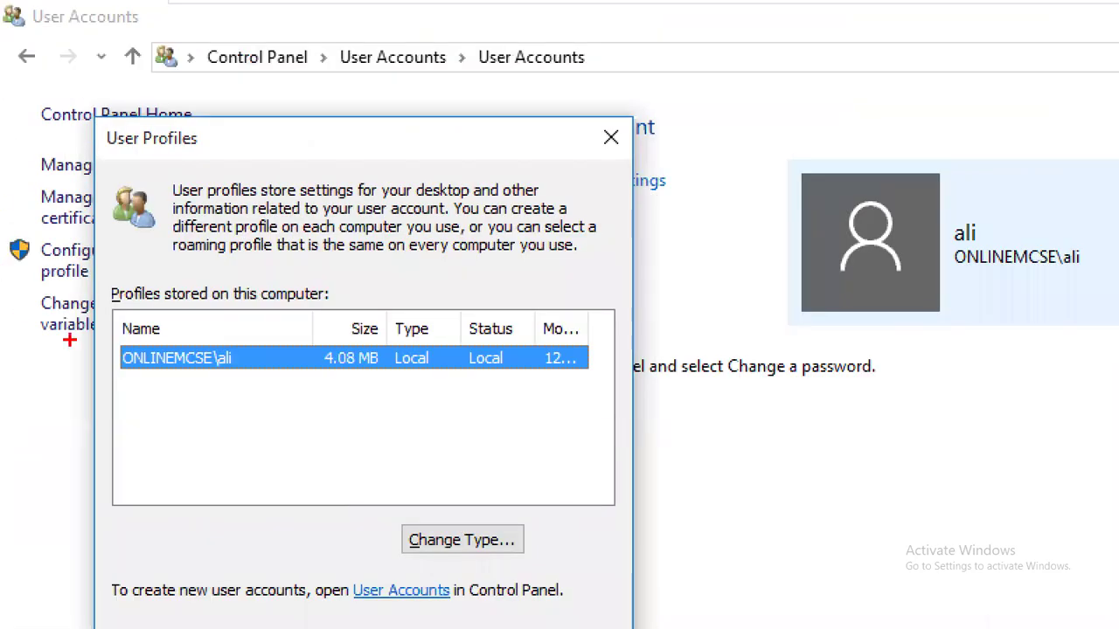
Confirm the single 4.08 MB profile shows Local type and Local status, then close the list.
{"action": "left_click_drag", "start_coordinate": [241, 346], "coordinate": [271, 325]}
{"action": "left_click_drag", "start_coordinate": [142, 389], "coordinate": [190, 380]}
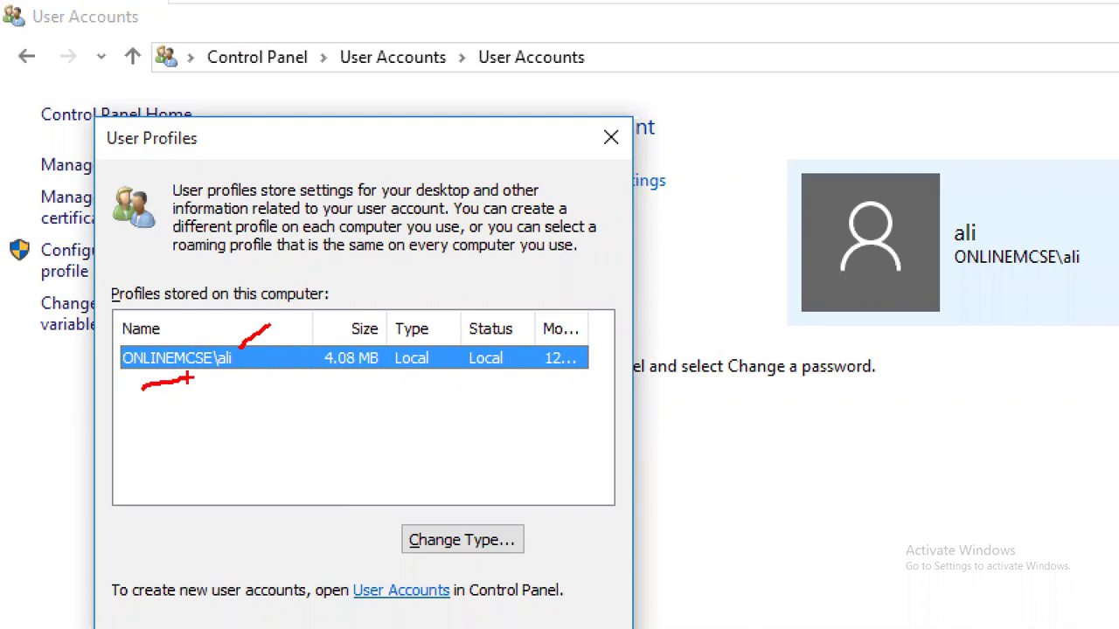
{"action": "left_click_drag", "start_coordinate": [428, 311], "coordinate": [423, 330]}
{"action": "left_click_drag", "start_coordinate": [483, 376], "coordinate": [499, 374]}
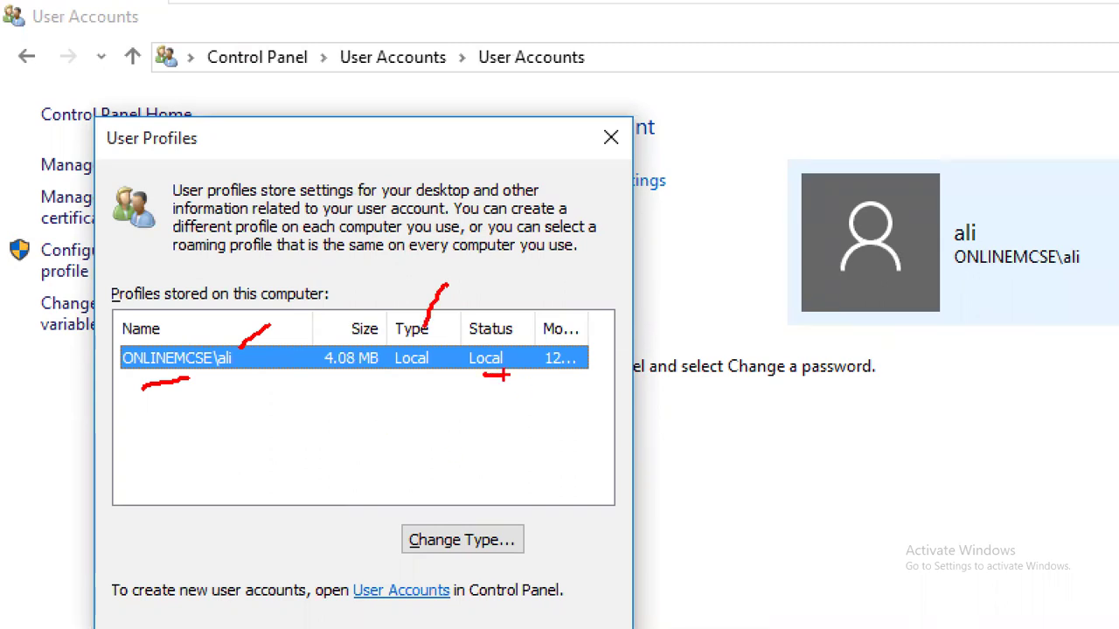
{"action": "left_click_drag", "start_coordinate": [398, 373], "coordinate": [510, 374]}
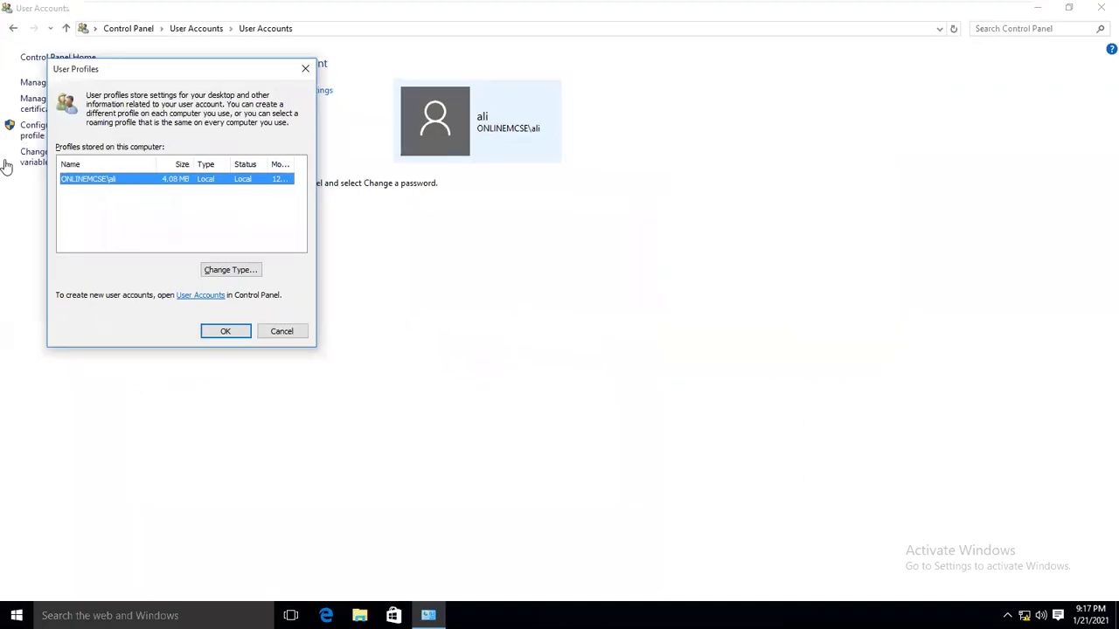
{"action": "left_click", "coordinate": [276, 332]}
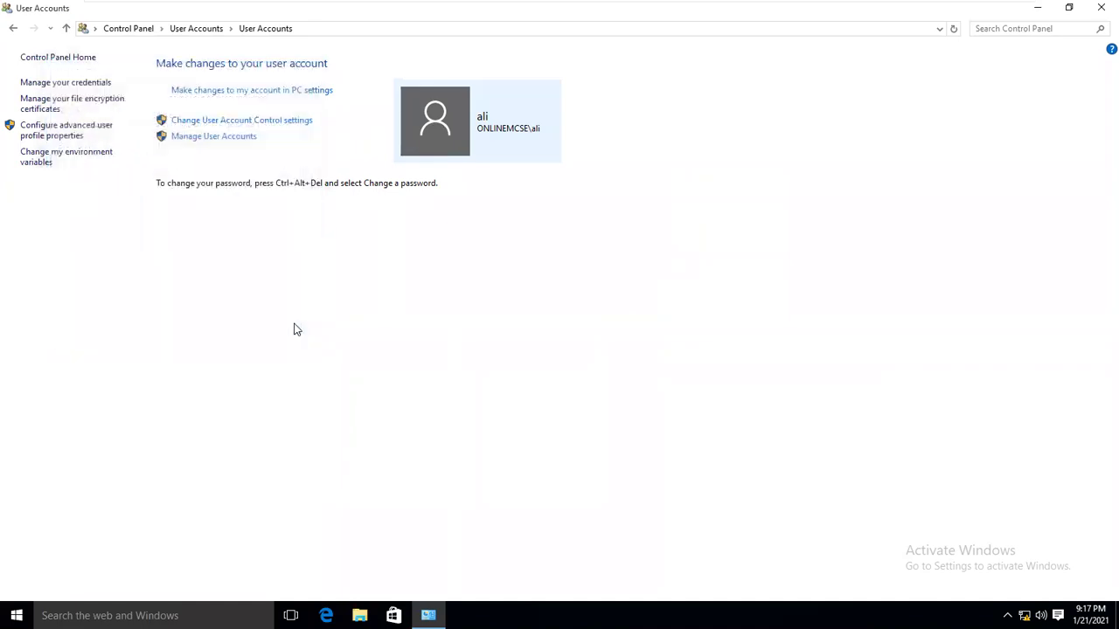
Close User Accounts, then check the PC name in System via Win+X and close it.
{"action": "left_click", "coordinate": [1101, 8]}
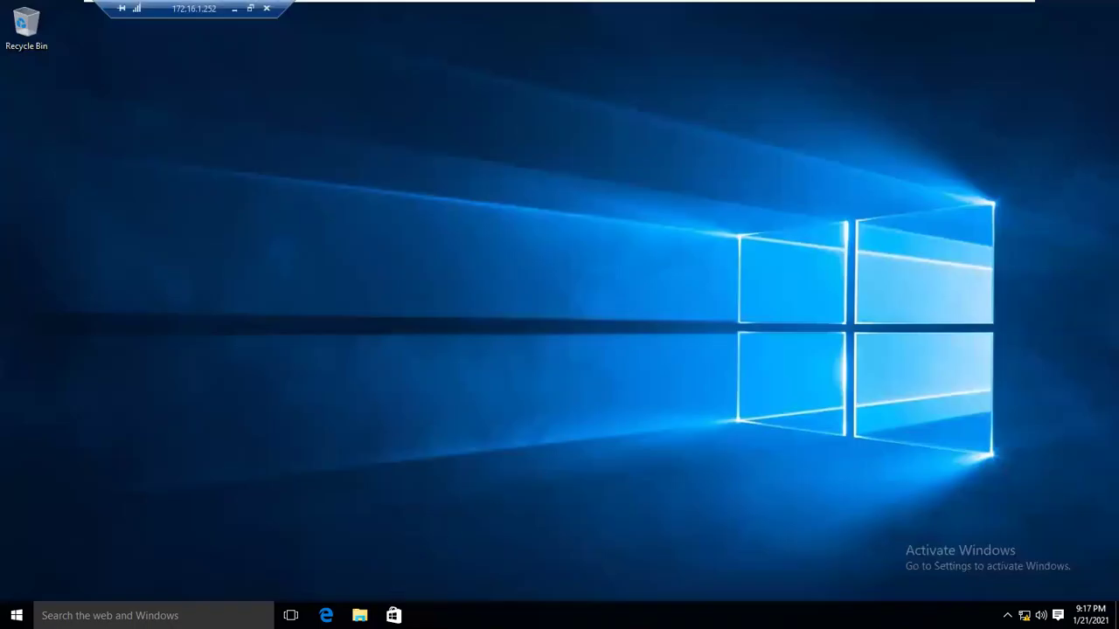
{"action": "right_click", "coordinate": [17, 616]}
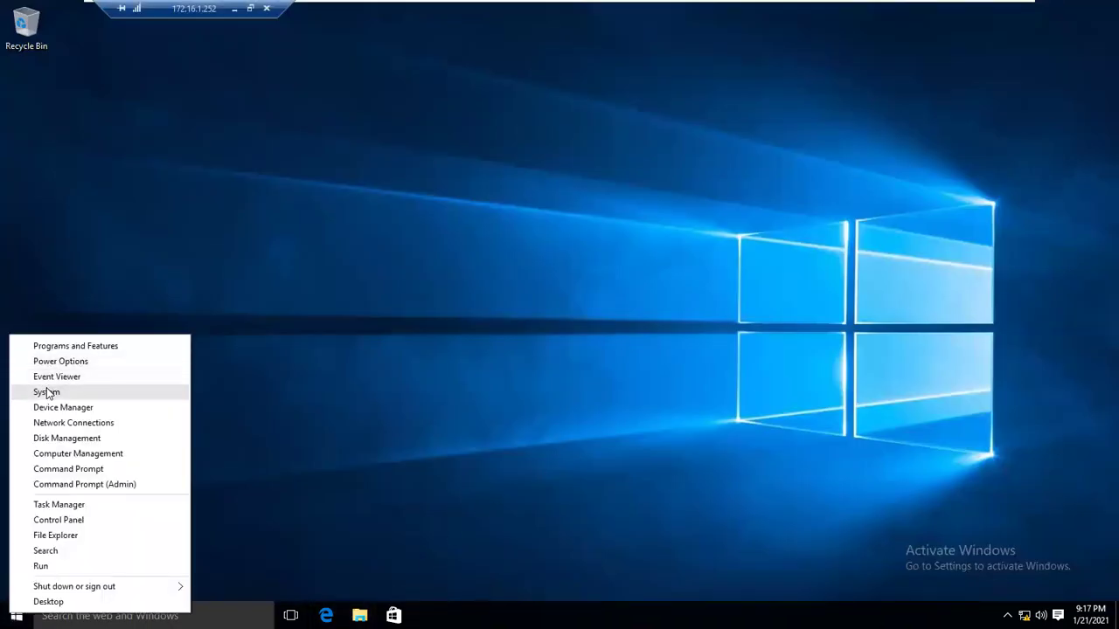
{"action": "left_click", "coordinate": [46, 392]}
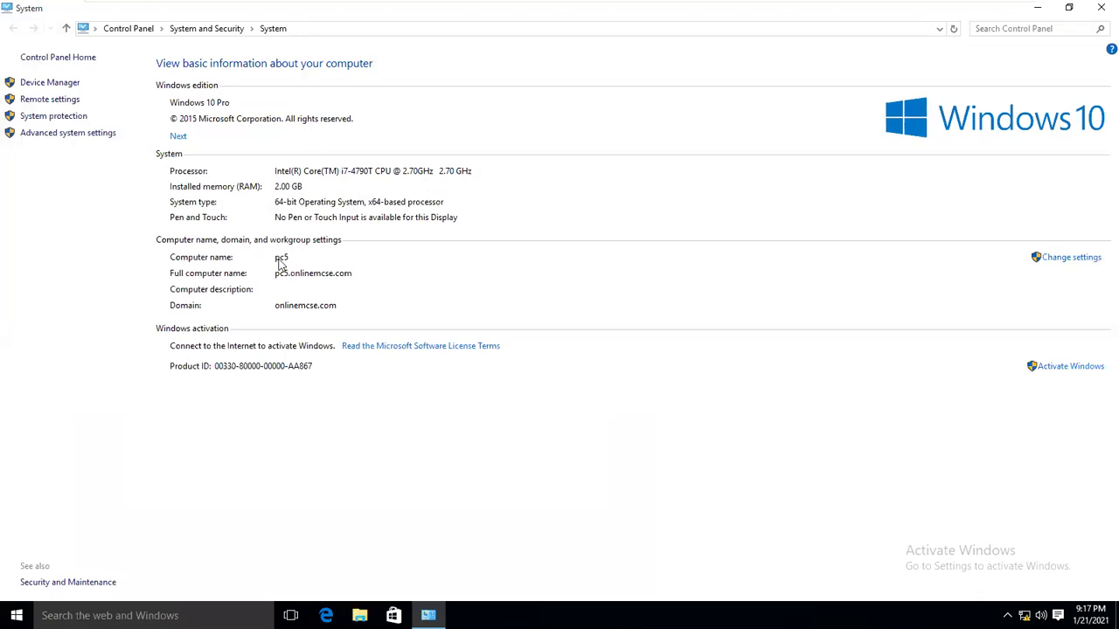
{"action": "left_click", "coordinate": [1101, 8]}
Create a new desktop folder named 'data'.
{"action": "right_click", "coordinate": [382, 319]}
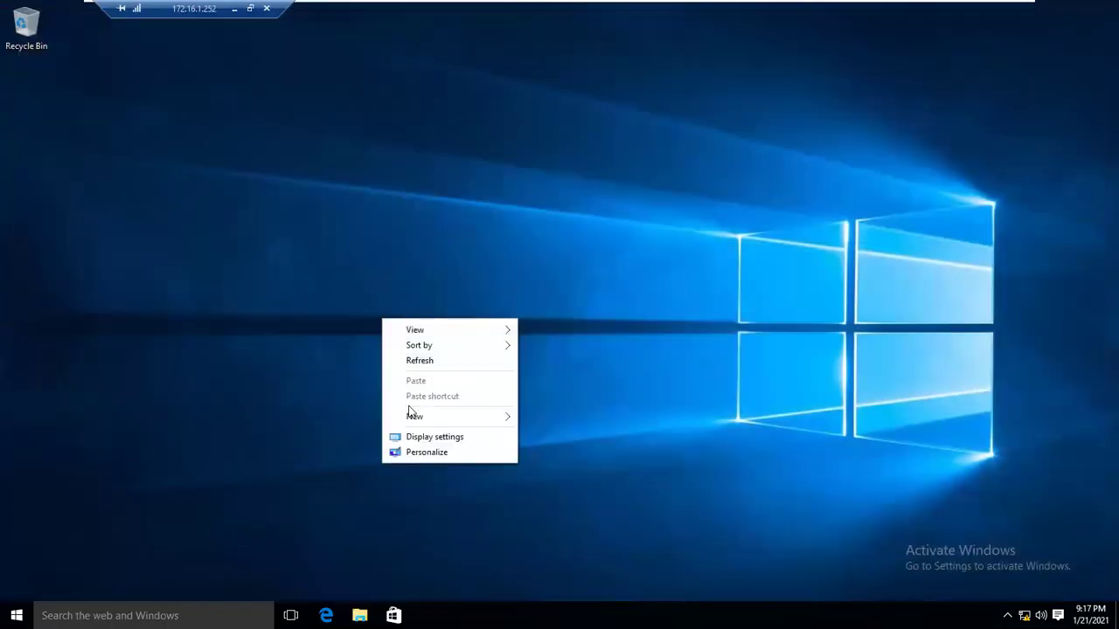
{"action": "mouse_move", "coordinate": [510, 418]}
{"action": "left_click", "coordinate": [550, 417]}
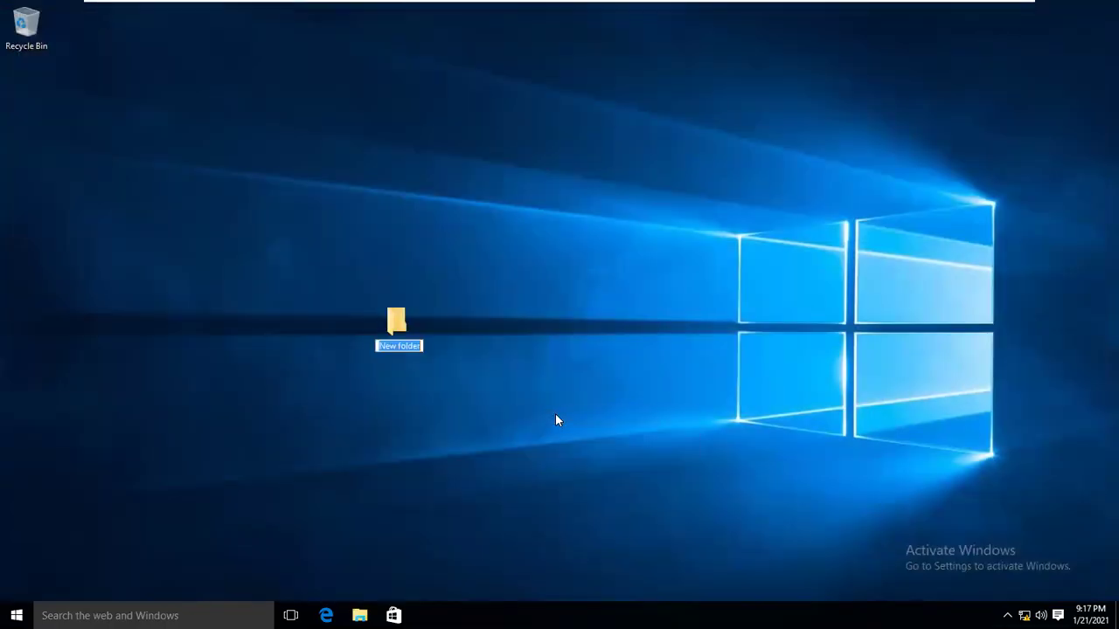
{"action": "type", "text": "s"}
{"action": "key", "text": "BackSpace"}
{"action": "type", "text": "d"}
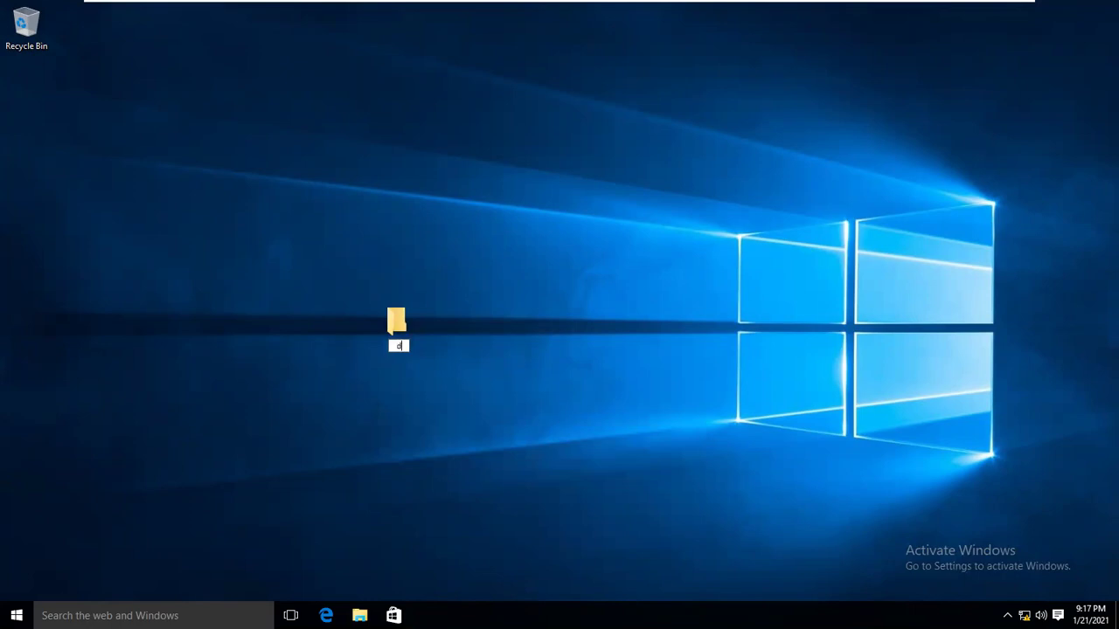
{"action": "type", "text": "ata"}
{"action": "key", "text": "Return"}
Create two Rich Text Documents on the desktop named 'sdf' and 'ert'.
{"action": "right_click", "coordinate": [241, 298]}
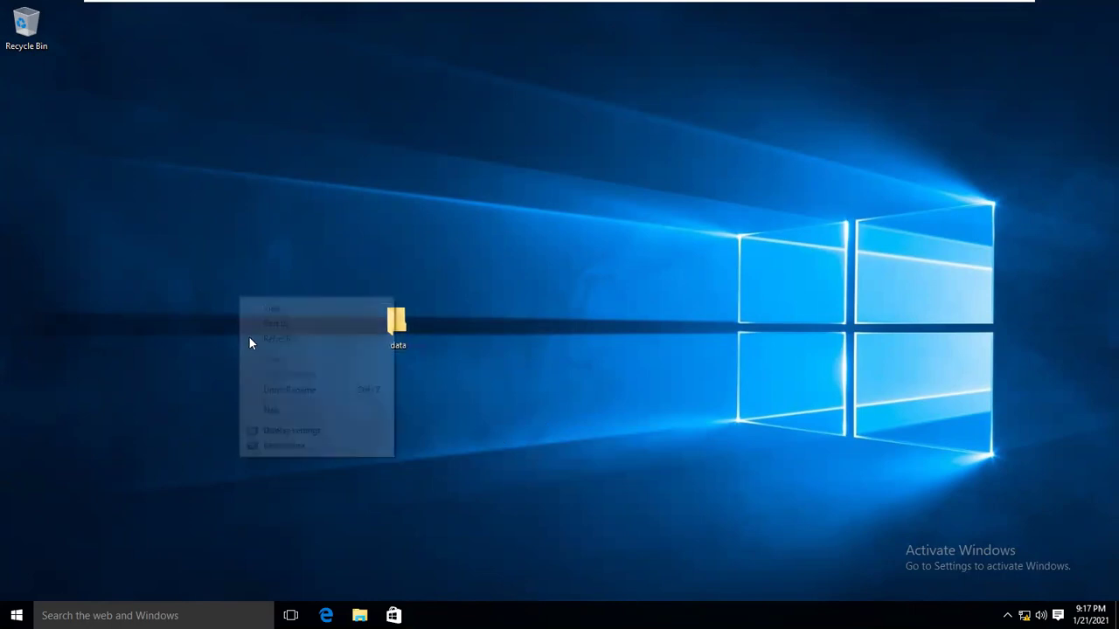
{"action": "mouse_move", "coordinate": [271, 410]}
{"action": "left_click", "coordinate": [418, 492]}
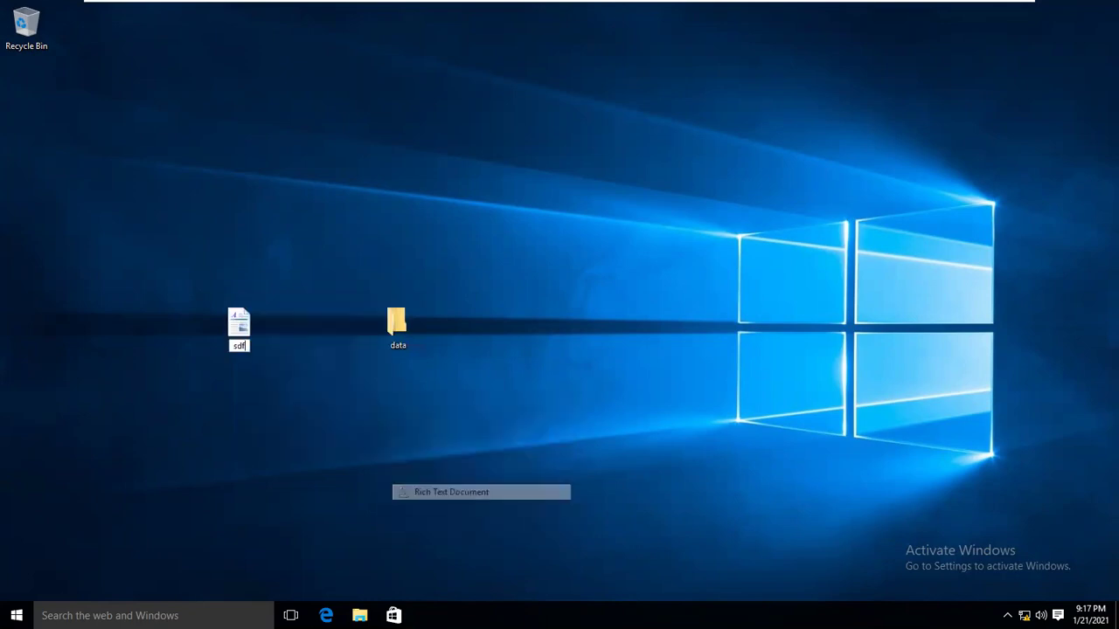
{"action": "right_click", "coordinate": [365, 435]}
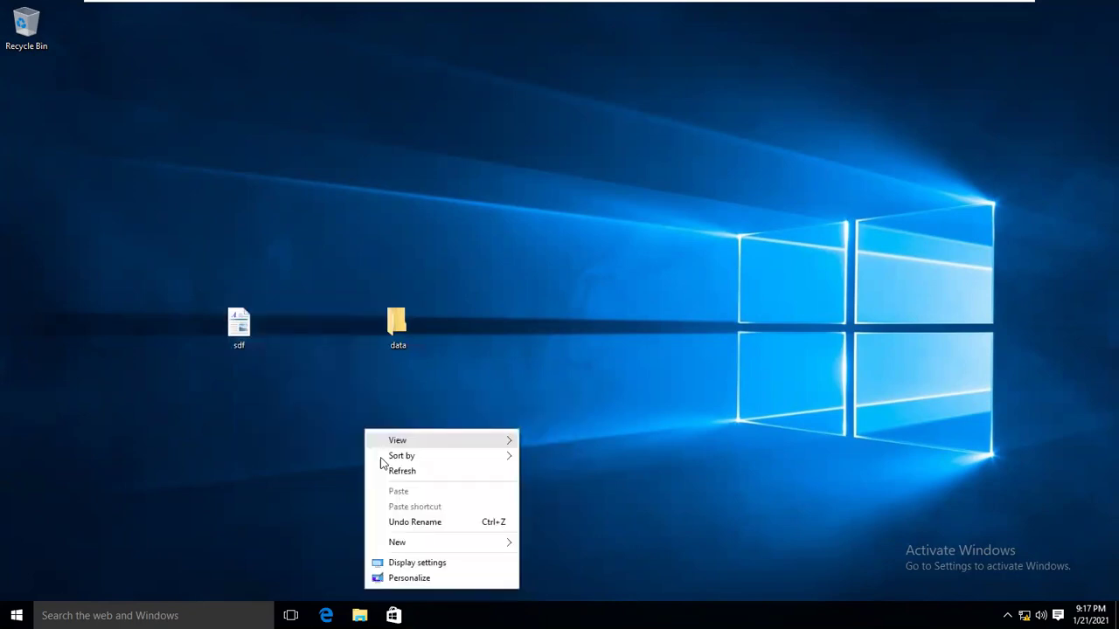
{"action": "mouse_move", "coordinate": [425, 543]}
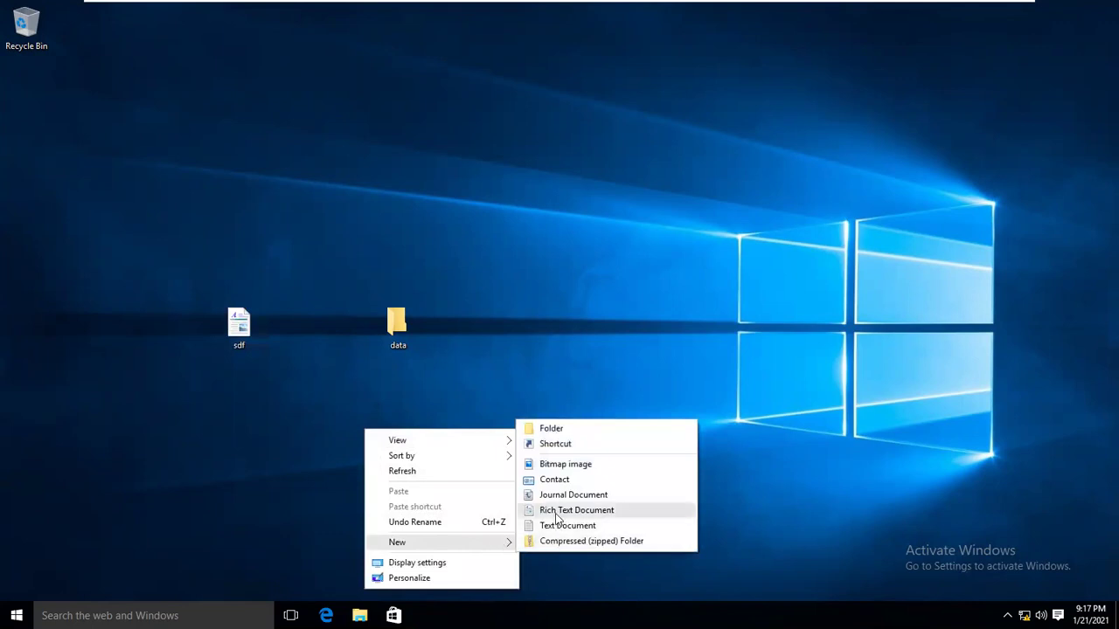
{"action": "left_click", "coordinate": [559, 510]}
{"action": "type", "text": "ert"}
{"action": "key", "text": "Return"}
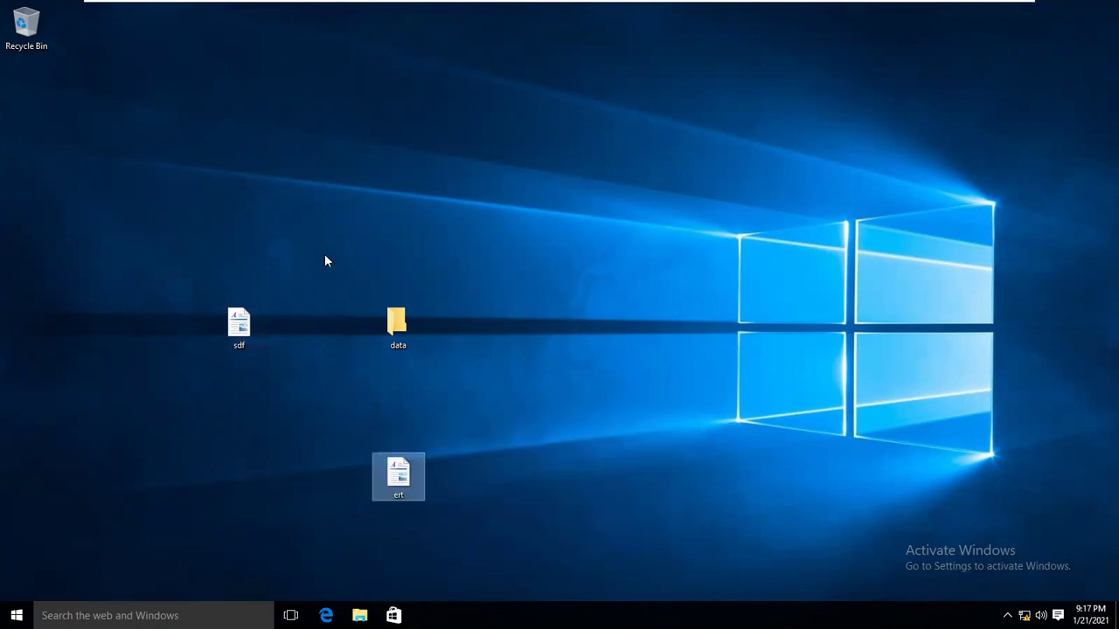
{"action": "left_click", "coordinate": [359, 616]}
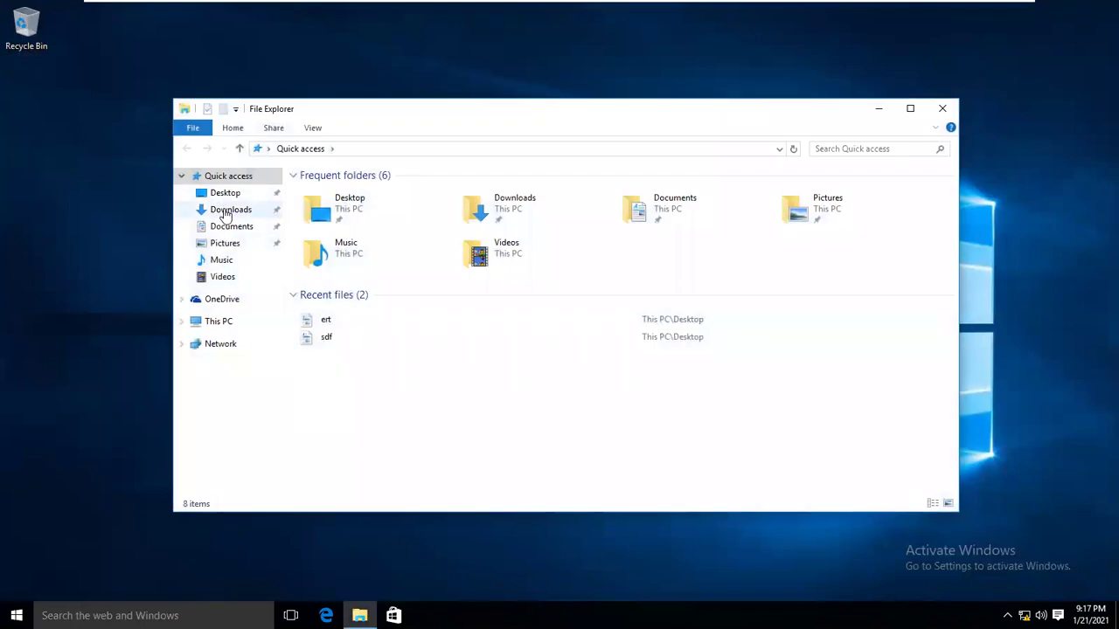
{"action": "left_click", "coordinate": [220, 210]}
{"action": "left_click", "coordinate": [227, 229]}
{"action": "left_click", "coordinate": [228, 241]}
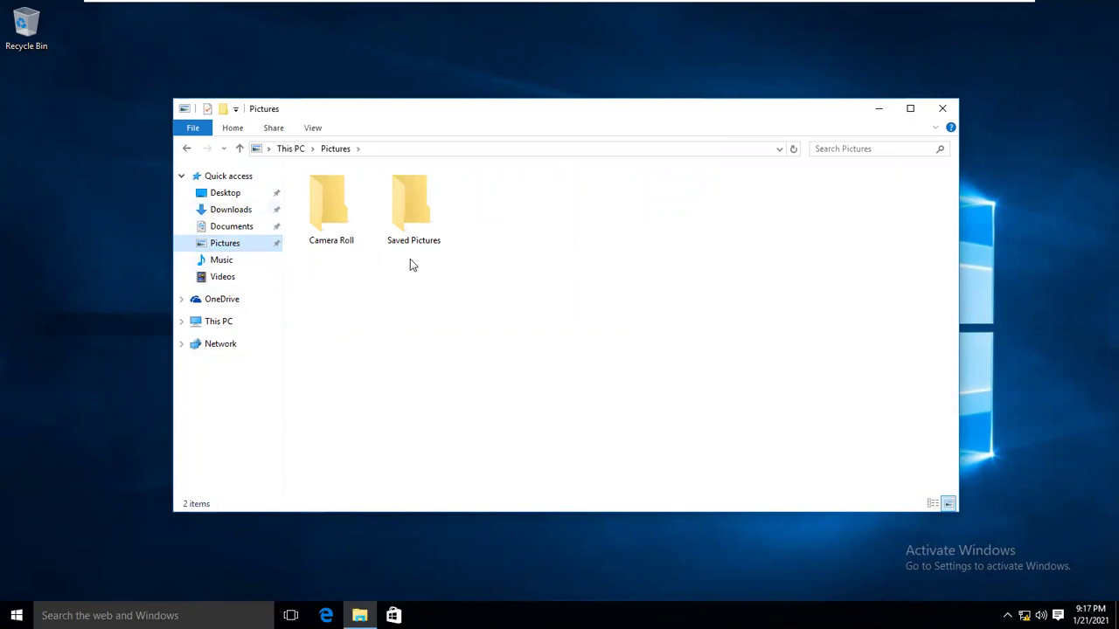
{"action": "left_click", "coordinate": [942, 108]}
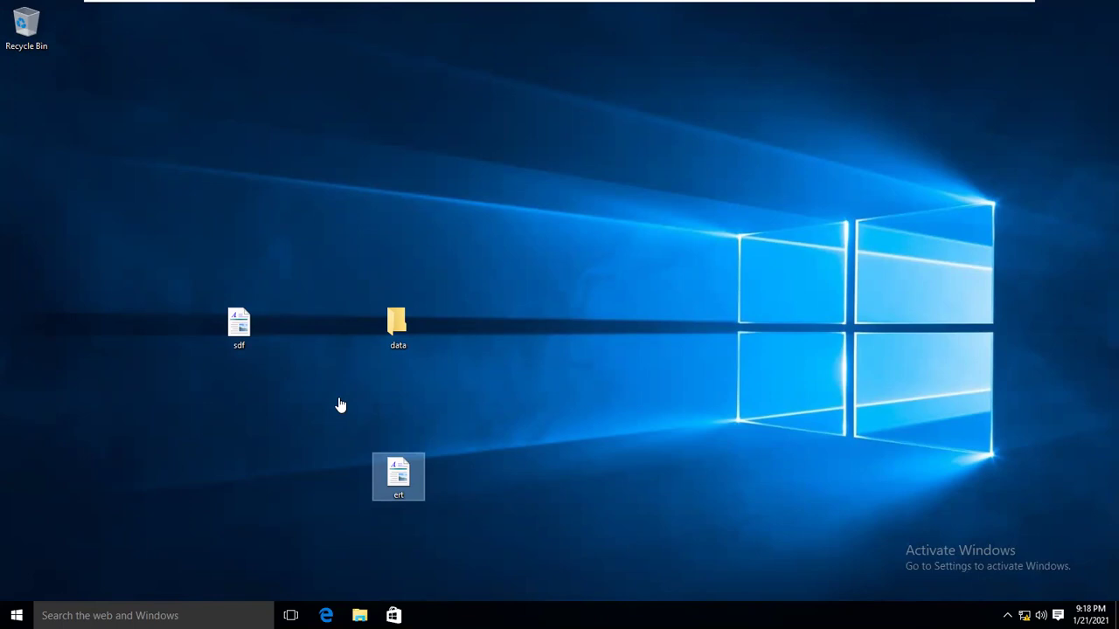
{"action": "right_click", "coordinate": [17, 616]}
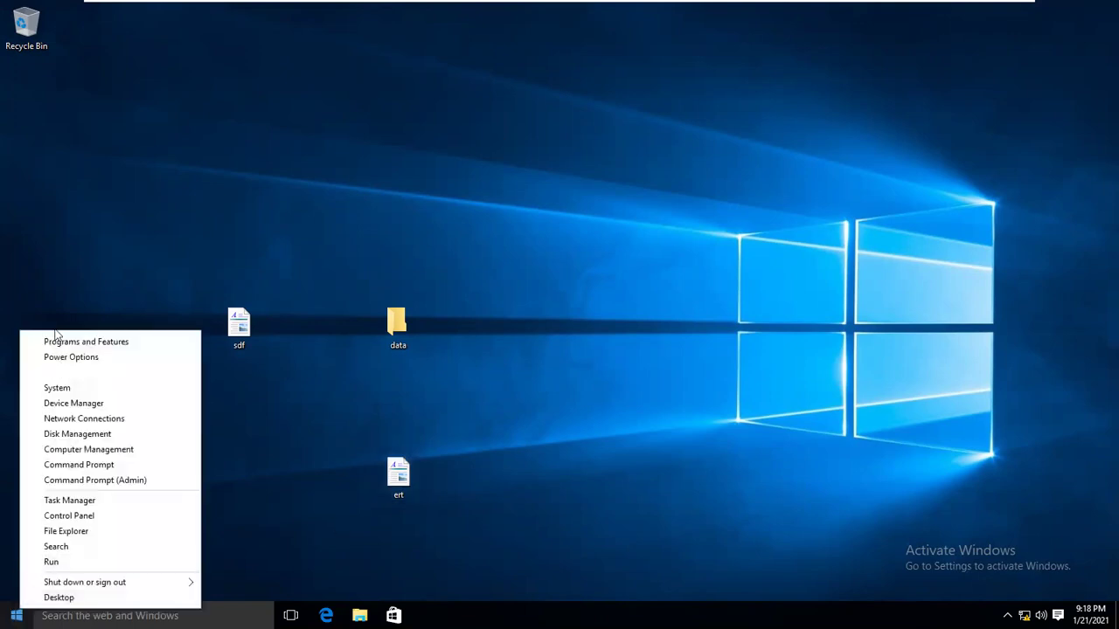
{"action": "left_click", "coordinate": [59, 390]}
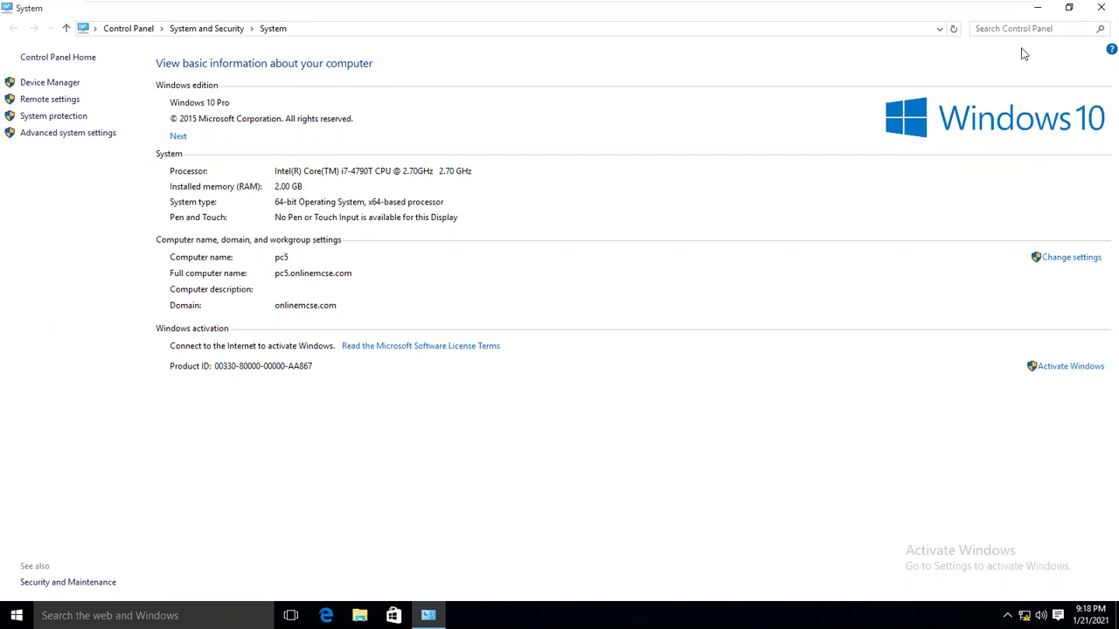
{"action": "left_click", "coordinate": [1101, 7]}
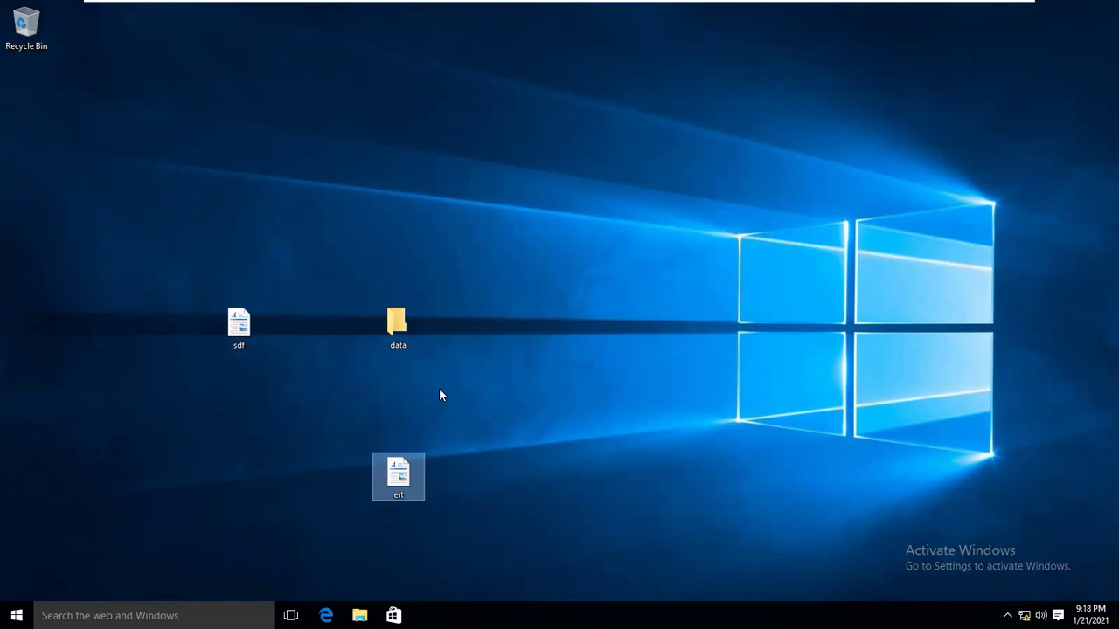
Sign out of pc5 using Send Ctrl+Alt+Del on the '12pm client' VMware tab.
{"action": "mouse_move", "coordinate": [522, 2]}
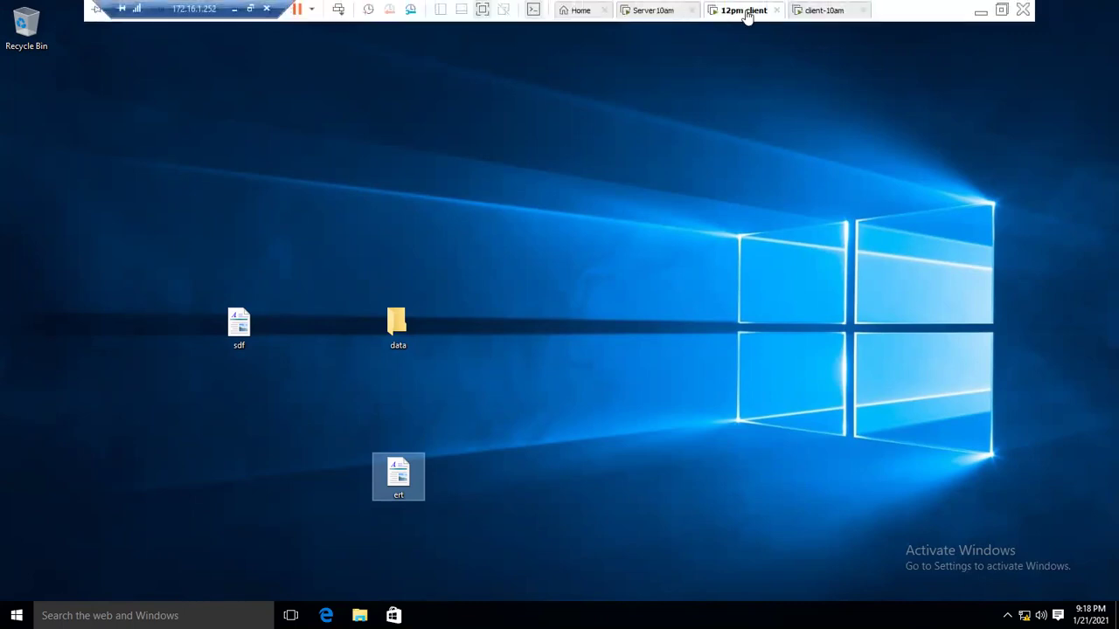
{"action": "right_click", "coordinate": [748, 14]}
{"action": "left_click", "coordinate": [766, 90]}
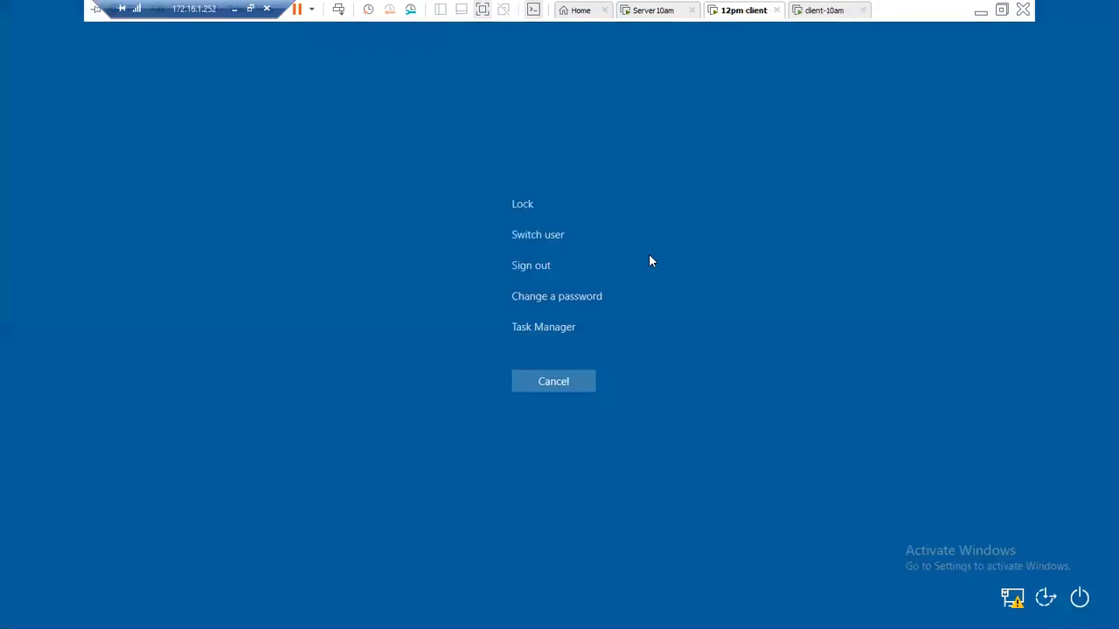
{"action": "left_click", "coordinate": [517, 267]}
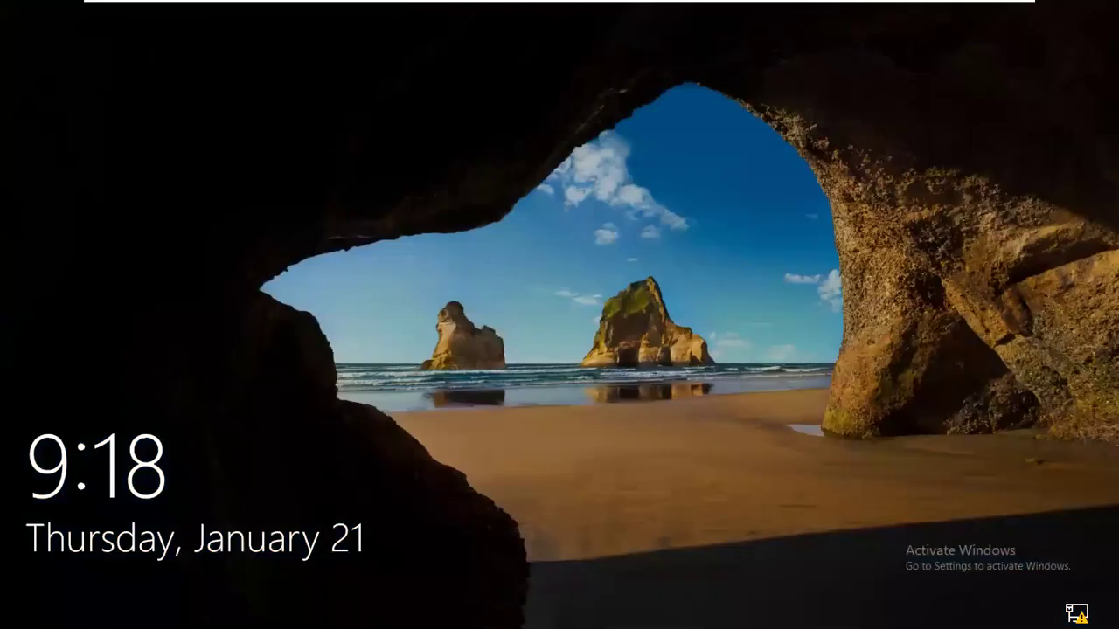
On the 'client-10am' machine, confirm it is pc3 in This PC properties, then close all windows.
{"action": "left_click", "coordinate": [837, 10]}
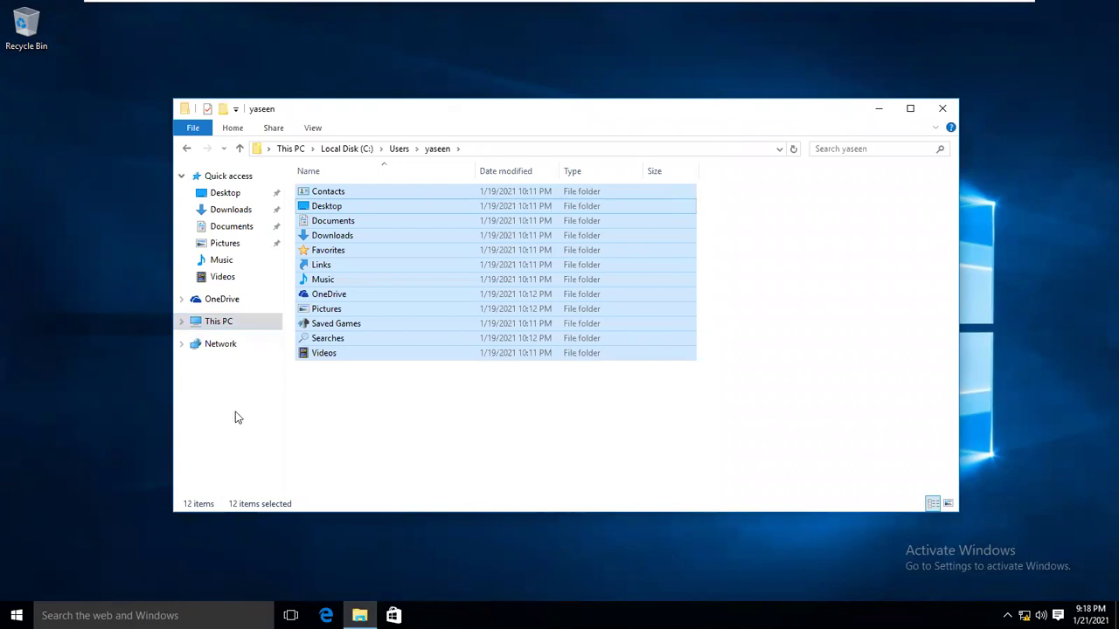
{"action": "right_click", "coordinate": [219, 325]}
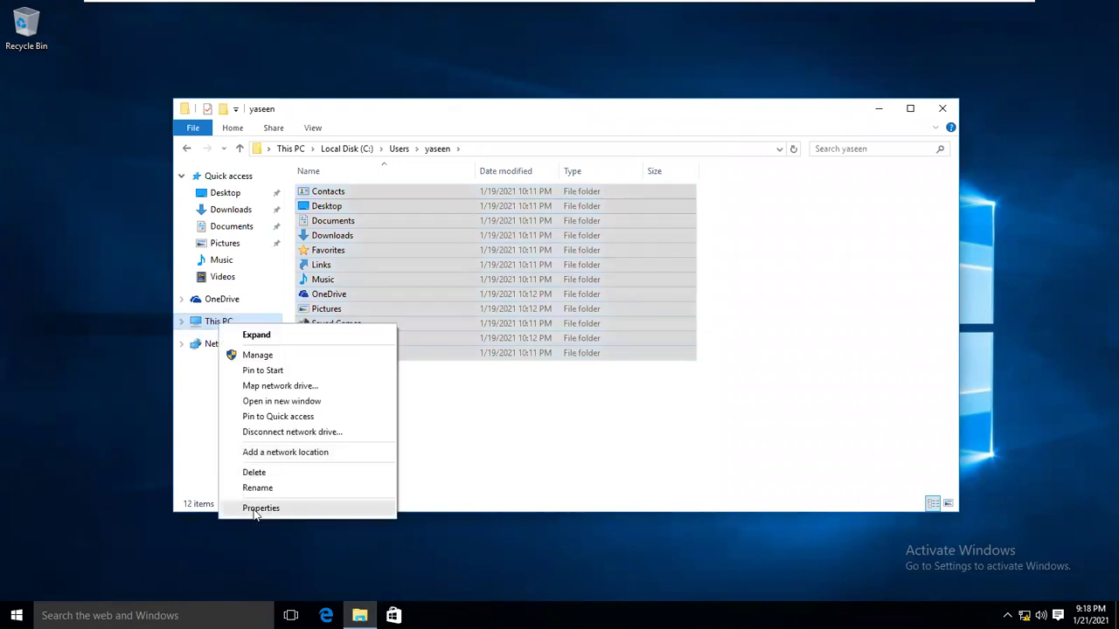
{"action": "left_click", "coordinate": [255, 509]}
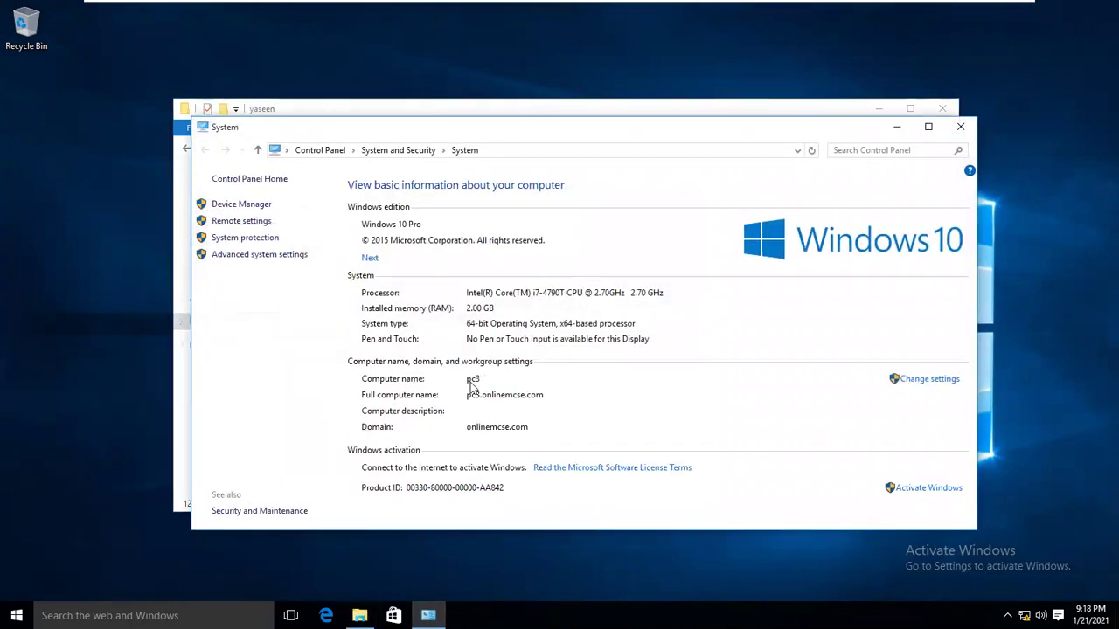
{"action": "left_click", "coordinate": [961, 127]}
{"action": "left_click", "coordinate": [942, 109]}
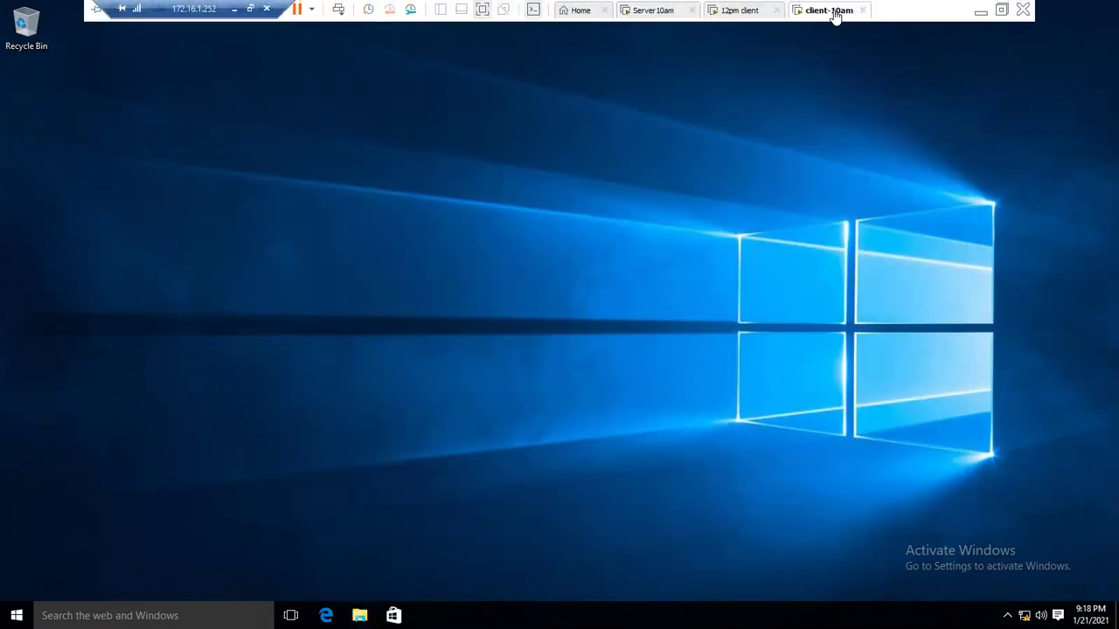
Sign out of pc3 using Send Ctrl+Alt+Del on the 'client-10am' tab.
{"action": "right_click", "coordinate": [830, 11]}
{"action": "left_click", "coordinate": [867, 92]}
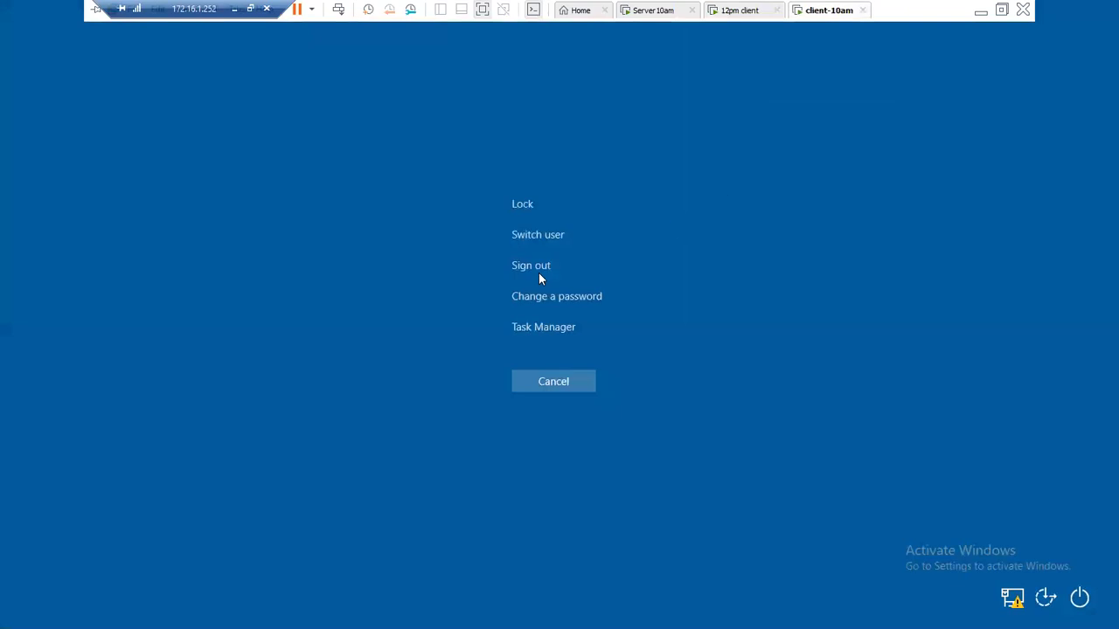
{"action": "left_click", "coordinate": [539, 266]}
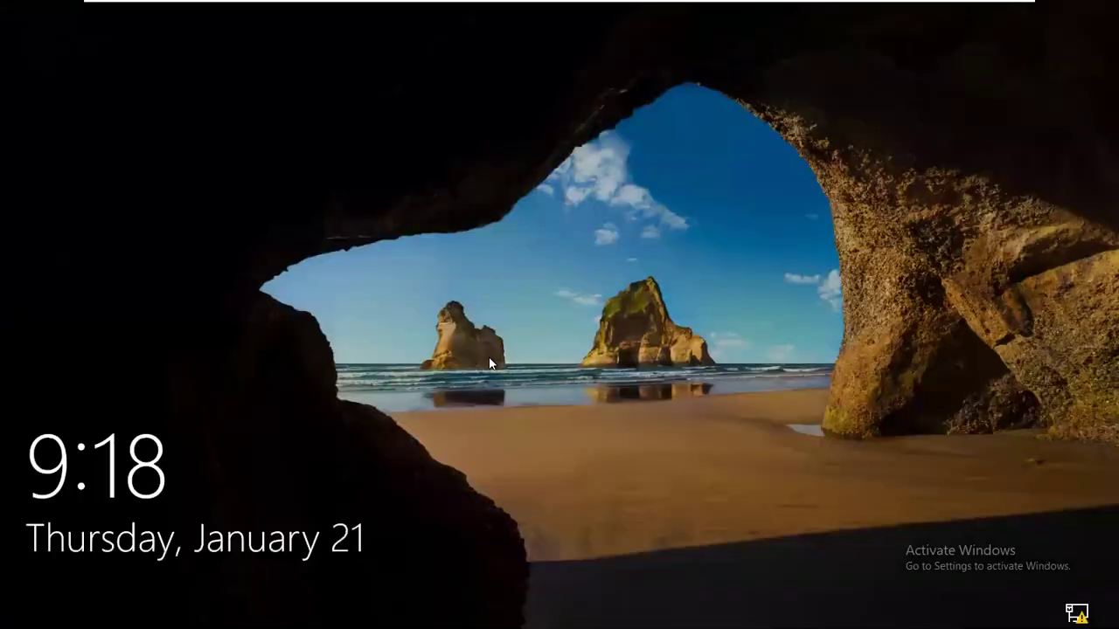
Sign in as Other user with the domain user name and password, turning off Caps Lock after a failed attempt.
{"action": "left_click", "coordinate": [488, 356]}
{"action": "left_click", "coordinate": [75, 589]}
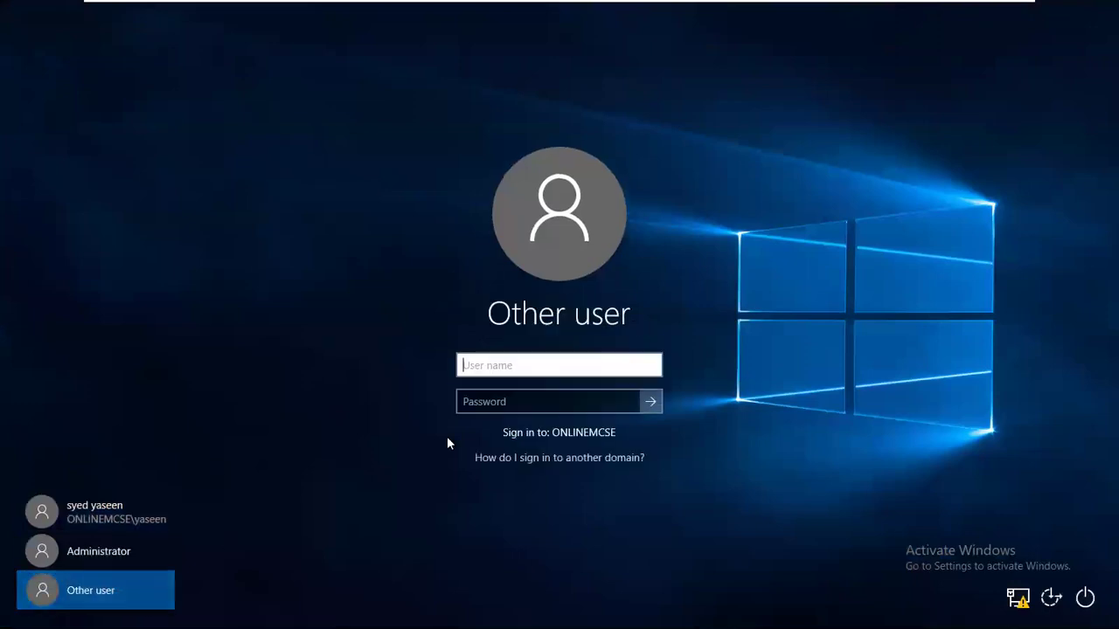
{"action": "type", "text": "ali"}
{"action": "key", "text": "Tab"}
{"action": "type", "text": "*******"}
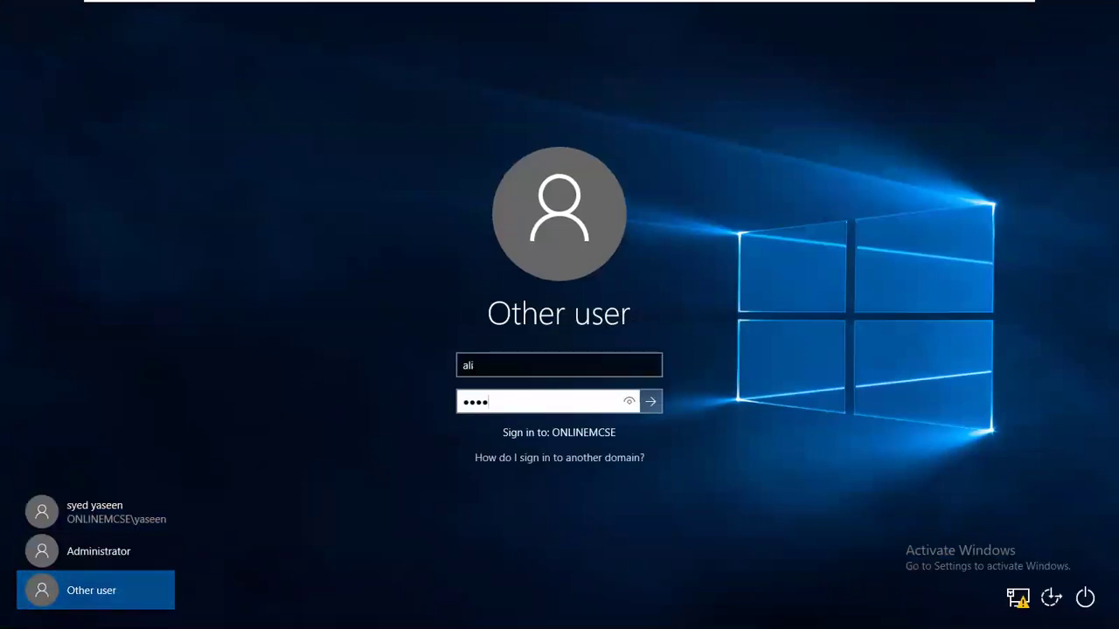
{"action": "key", "text": "Return"}
{"action": "key", "text": "Return"}
{"action": "type", "text": "*****"}
{"action": "key", "text": "Return"}
{"action": "key", "text": "Return"}
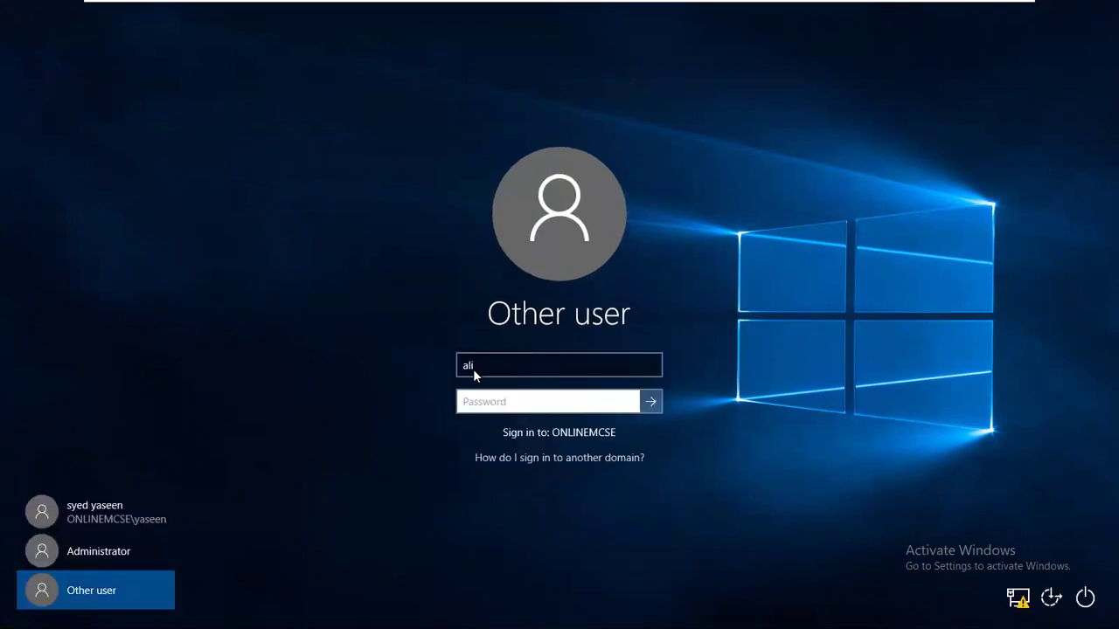
{"action": "key", "text": "Caps_Lock"}
{"action": "key", "text": "Caps_Lock"}
{"action": "type", "text": "*******"}
{"action": "key", "text": "Return"}
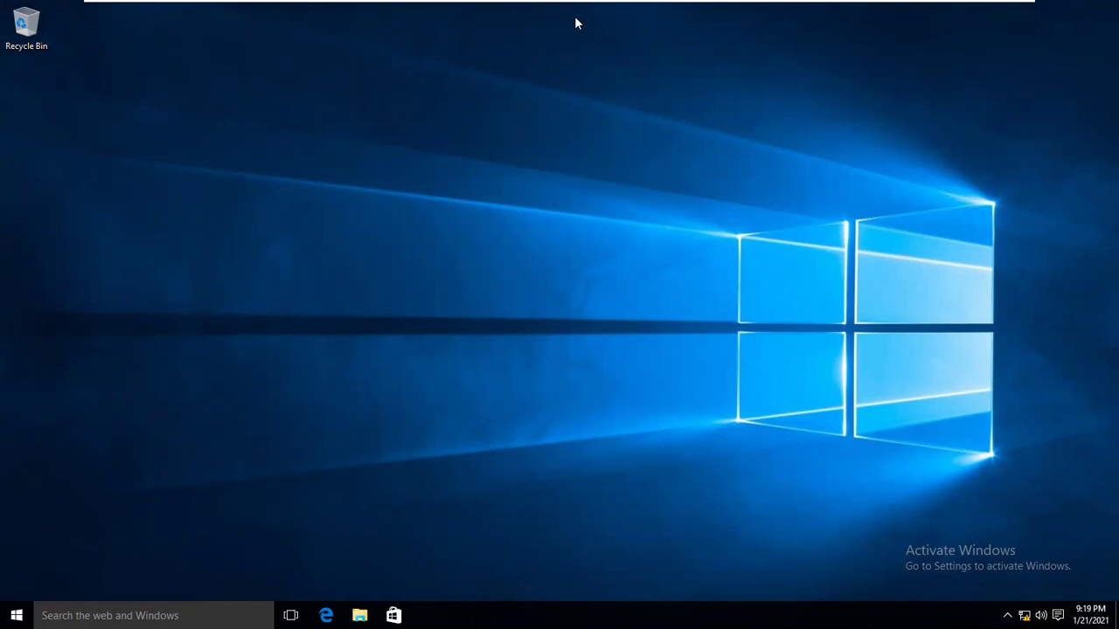
Switch to the '12pm client' VM tab and back to 'client-10am'.
{"action": "mouse_move", "coordinate": [717, 21]}
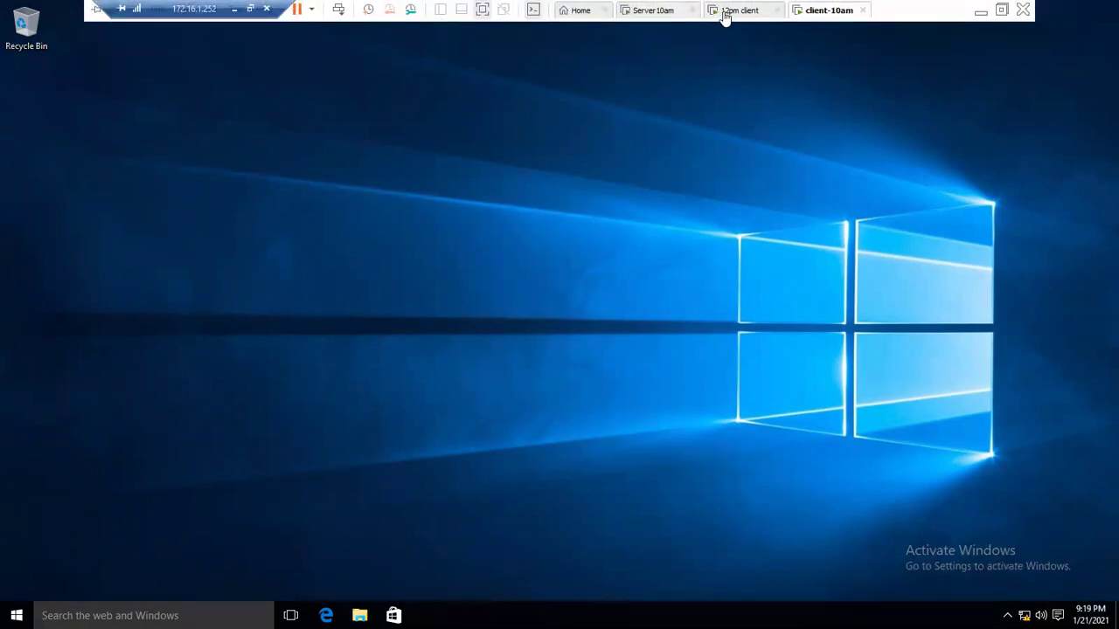
{"action": "left_click", "coordinate": [742, 12]}
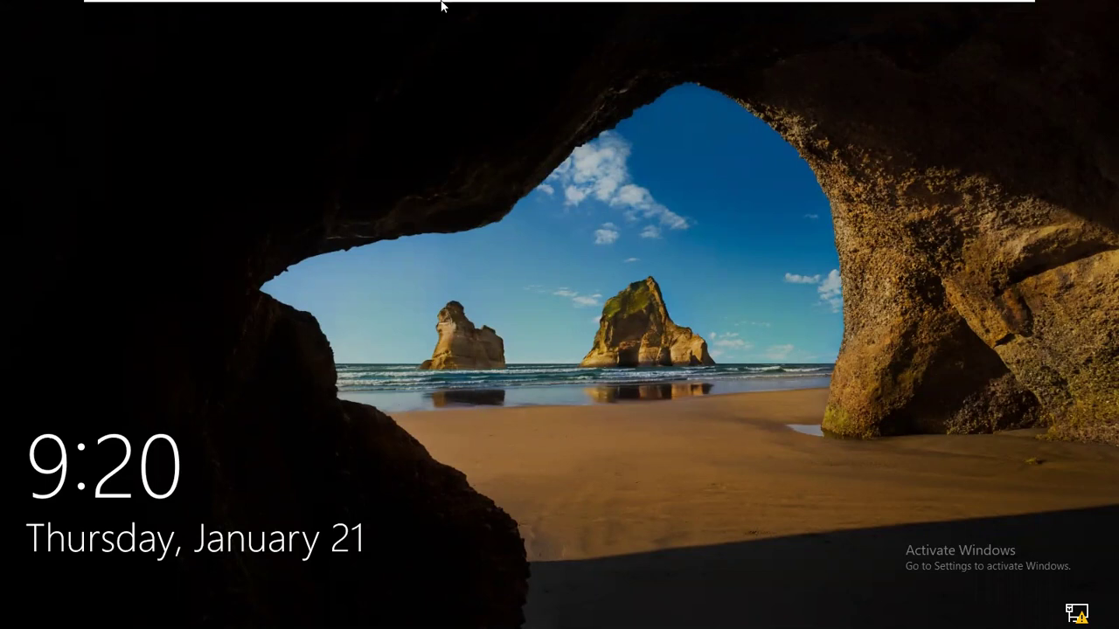
{"action": "mouse_move", "coordinate": [769, 3]}
{"action": "left_click", "coordinate": [848, 11]}
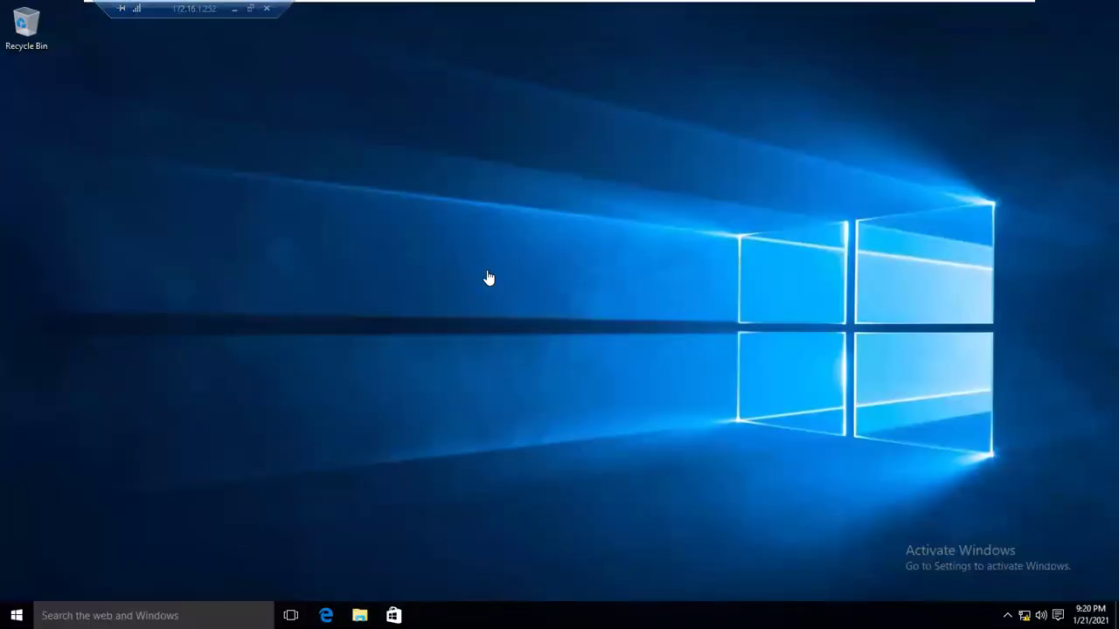
Reconfirm pc3 in onlinemcse.com on the System page, then minimize the VMware session.
{"action": "left_click", "coordinate": [15, 615]}
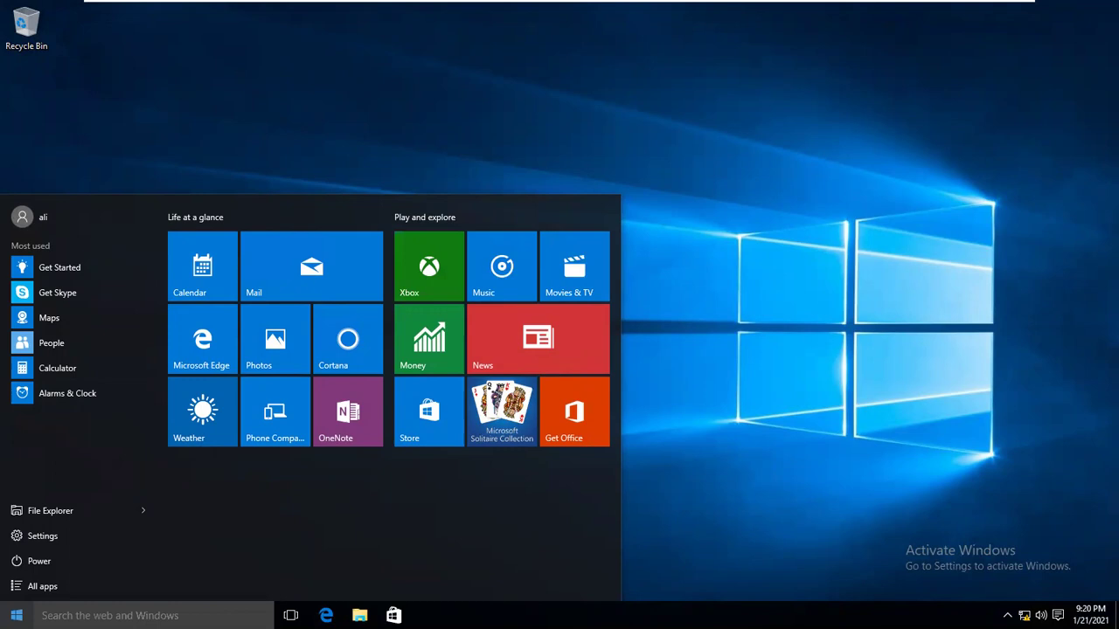
{"action": "right_click", "coordinate": [15, 616]}
{"action": "left_click", "coordinate": [57, 395]}
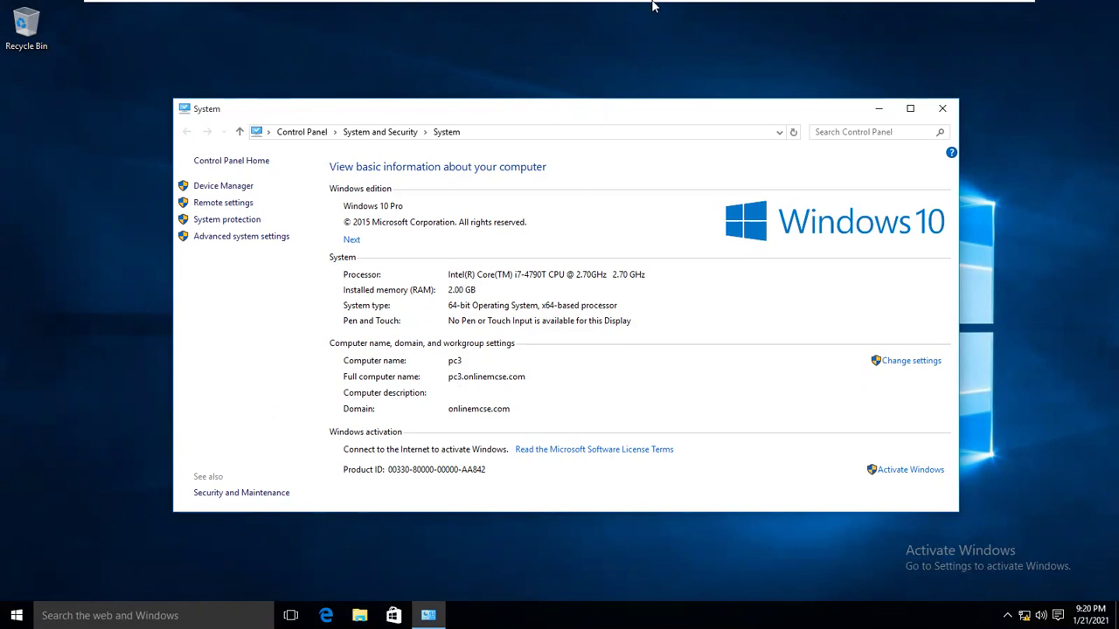
{"action": "mouse_move", "coordinate": [653, 2]}
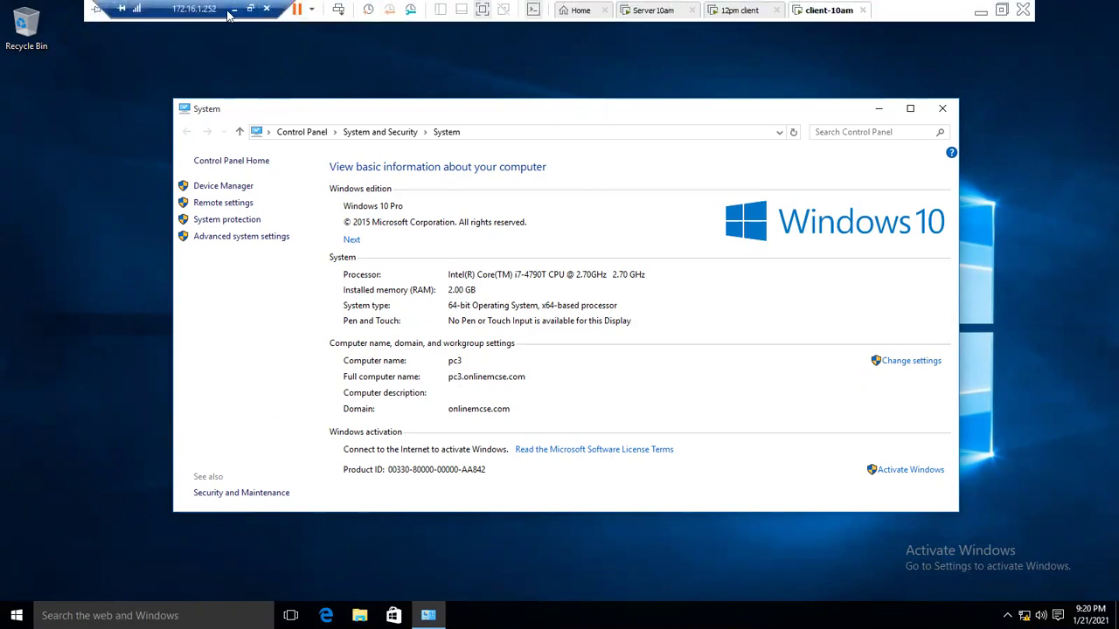
{"action": "left_click", "coordinate": [233, 8]}
Bring up the profile notes and highlight the Roaming heading, 'administrator' and 'store on the server side'.
{"action": "mouse_move", "coordinate": [634, 616]}
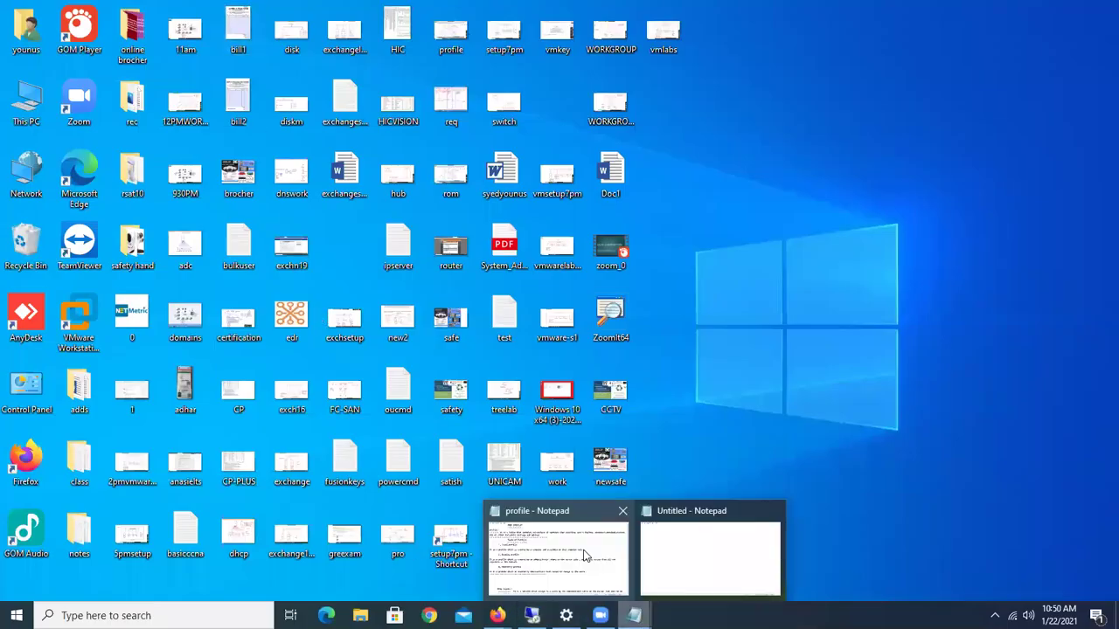
{"action": "left_click", "coordinate": [585, 556]}
{"action": "left_click_drag", "start_coordinate": [462, 239], "coordinate": [749, 236]}
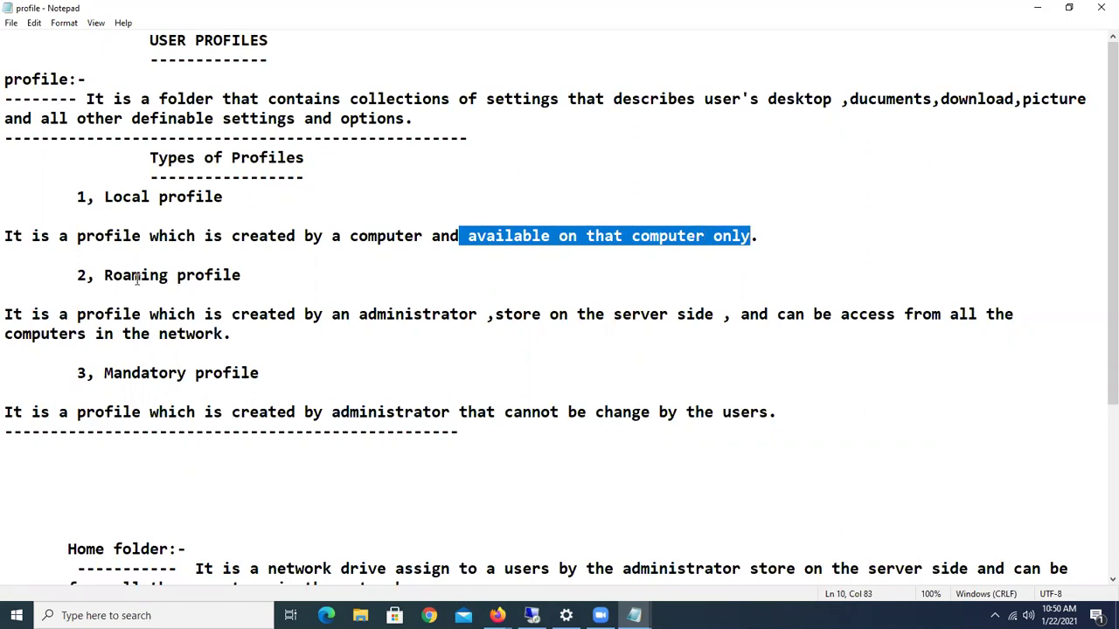
{"action": "left_click_drag", "start_coordinate": [98, 274], "coordinate": [263, 276]}
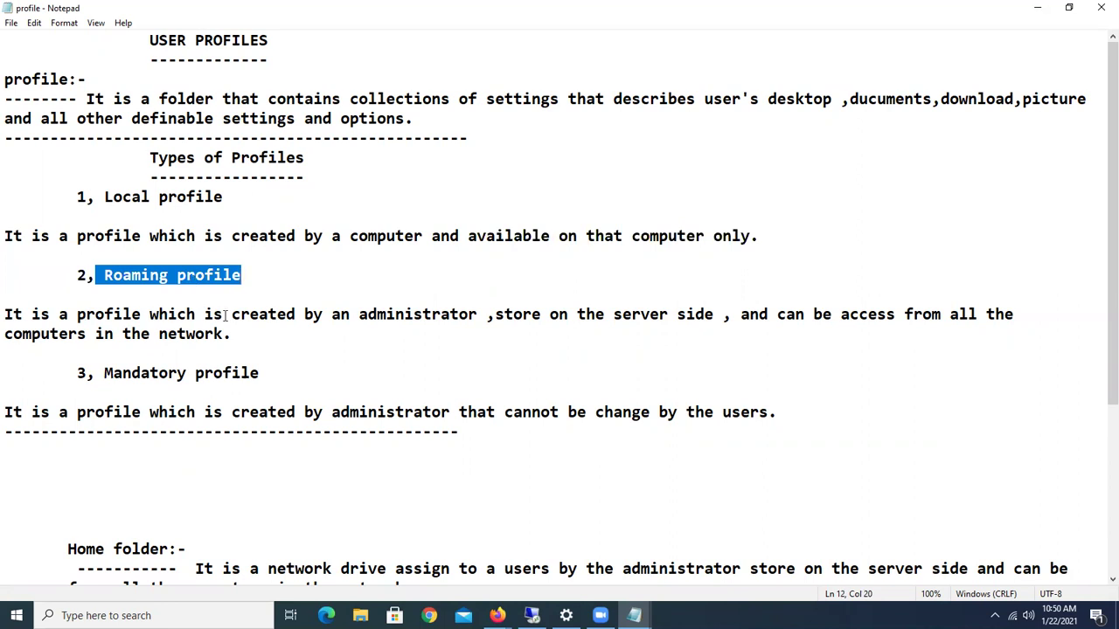
{"action": "left_click_drag", "start_coordinate": [359, 315], "coordinate": [477, 308]}
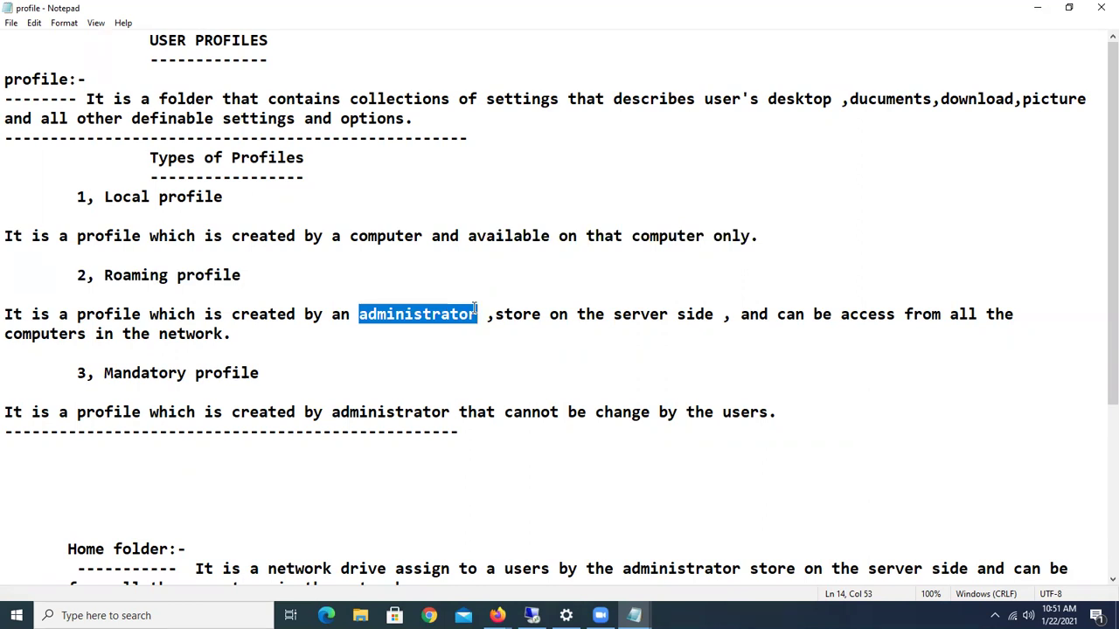
{"action": "left_click_drag", "start_coordinate": [350, 236], "coordinate": [426, 237]}
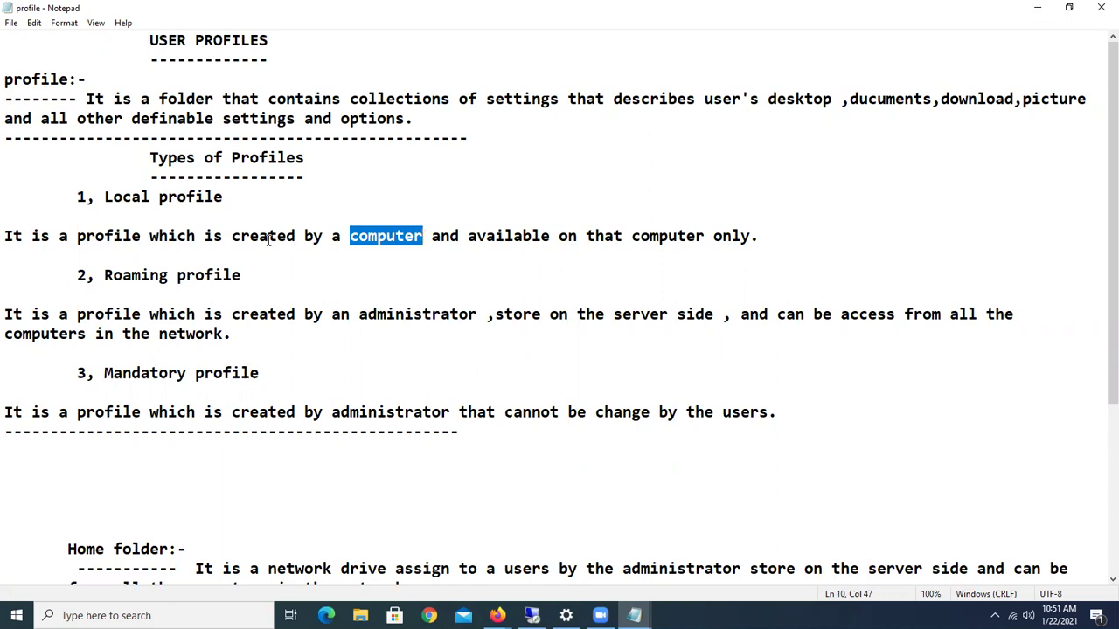
{"action": "left_click_drag", "start_coordinate": [362, 308], "coordinate": [706, 306]}
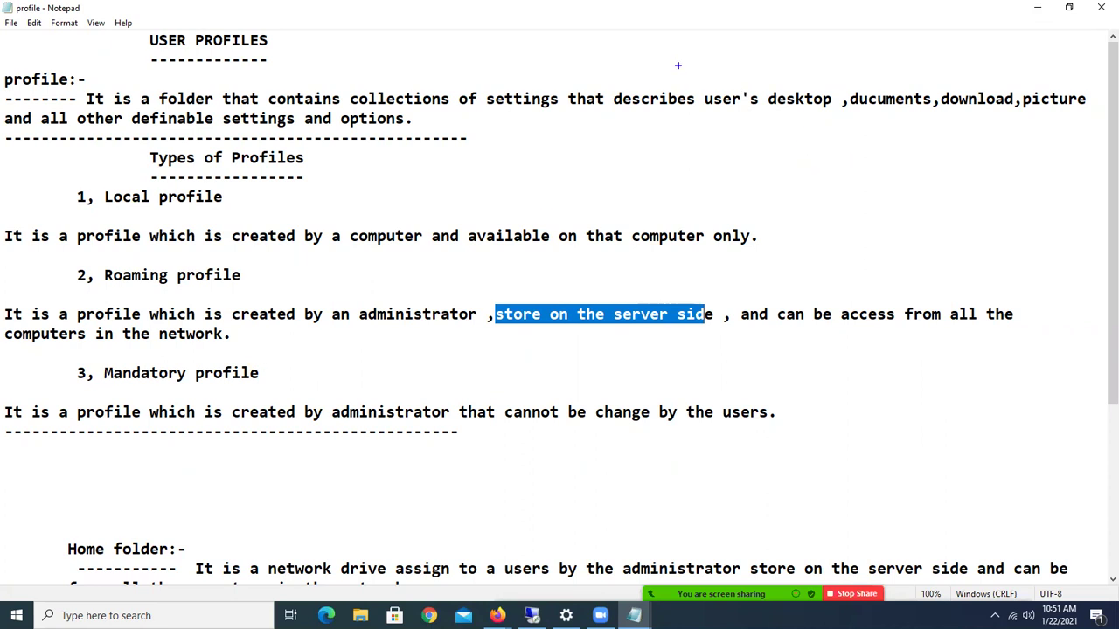
Annotate '200' with an arrow to a server box, tick Local profile and underline 'administrator'.
{"action": "type", "text": "200"}
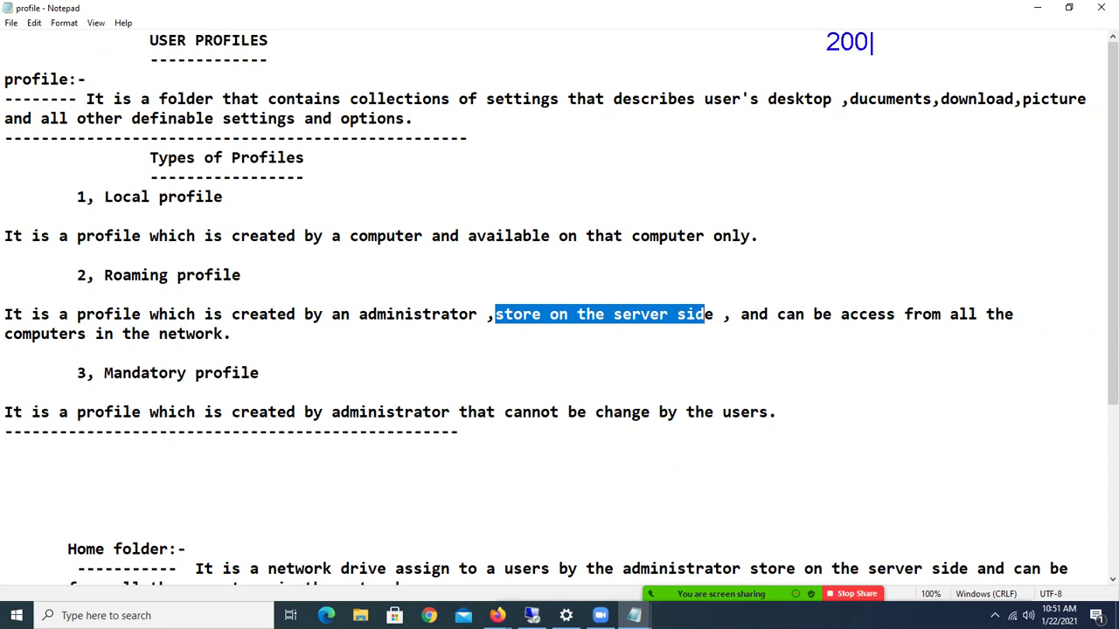
{"action": "left_click_drag", "start_coordinate": [828, 133], "coordinate": [912, 258]}
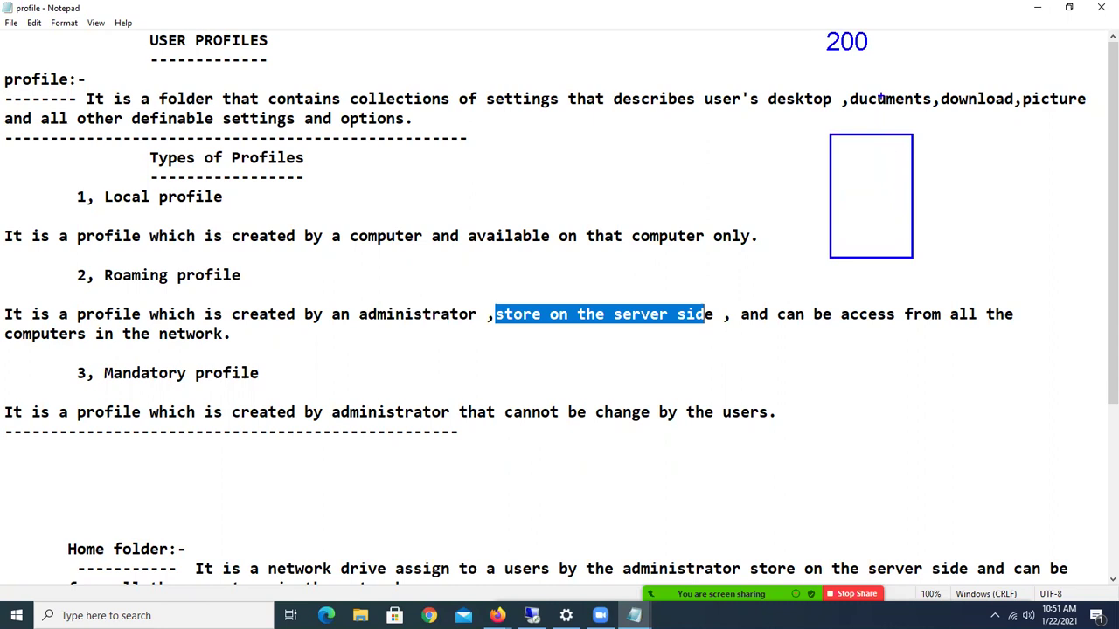
{"action": "mouse_move", "coordinate": [873, 44]}
{"action": "left_mouse_down"}
{"action": "mouse_move", "coordinate": [893, 96]}
{"action": "mouse_move", "coordinate": [885, 135]}
{"action": "mouse_move", "coordinate": [914, 123]}
{"action": "left_mouse_up"}
{"action": "mouse_move", "coordinate": [65, 195]}
{"action": "left_mouse_down"}
{"action": "mouse_move", "coordinate": [75, 203]}
{"action": "mouse_move", "coordinate": [104, 185]}
{"action": "left_mouse_up"}
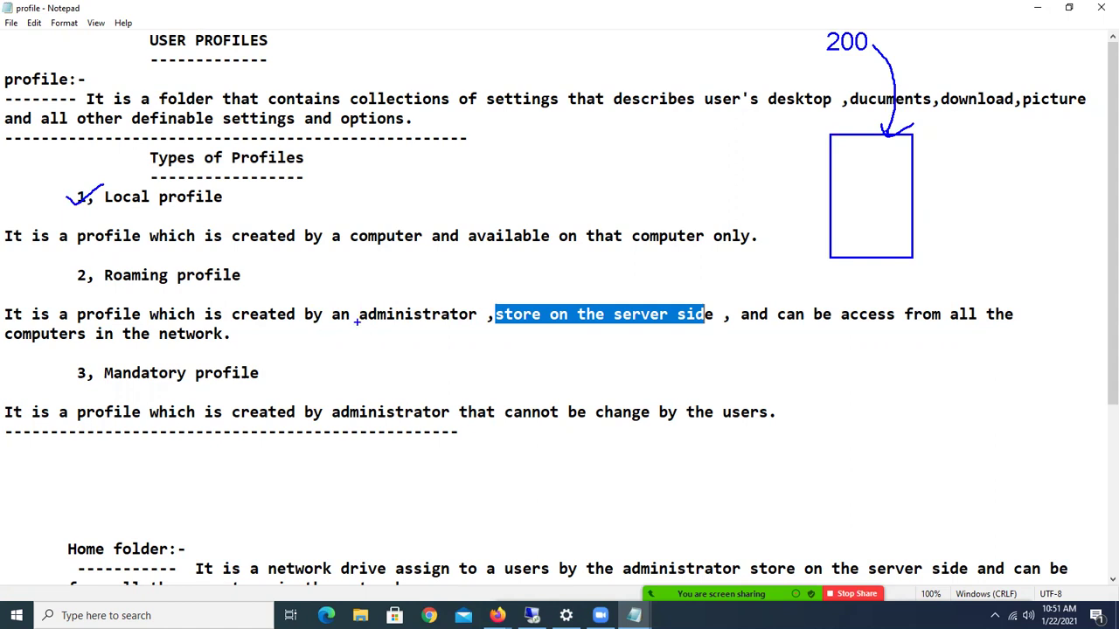
{"action": "left_click_drag", "start_coordinate": [363, 324], "coordinate": [449, 323]}
Draw two monitors with stands and a line linking the server to the left monitor.
{"action": "left_click_drag", "start_coordinate": [719, 434], "coordinate": [847, 490]}
{"action": "left_click_drag", "start_coordinate": [756, 495], "coordinate": [819, 500]}
{"action": "left_click_drag", "start_coordinate": [912, 428], "coordinate": [1030, 493]}
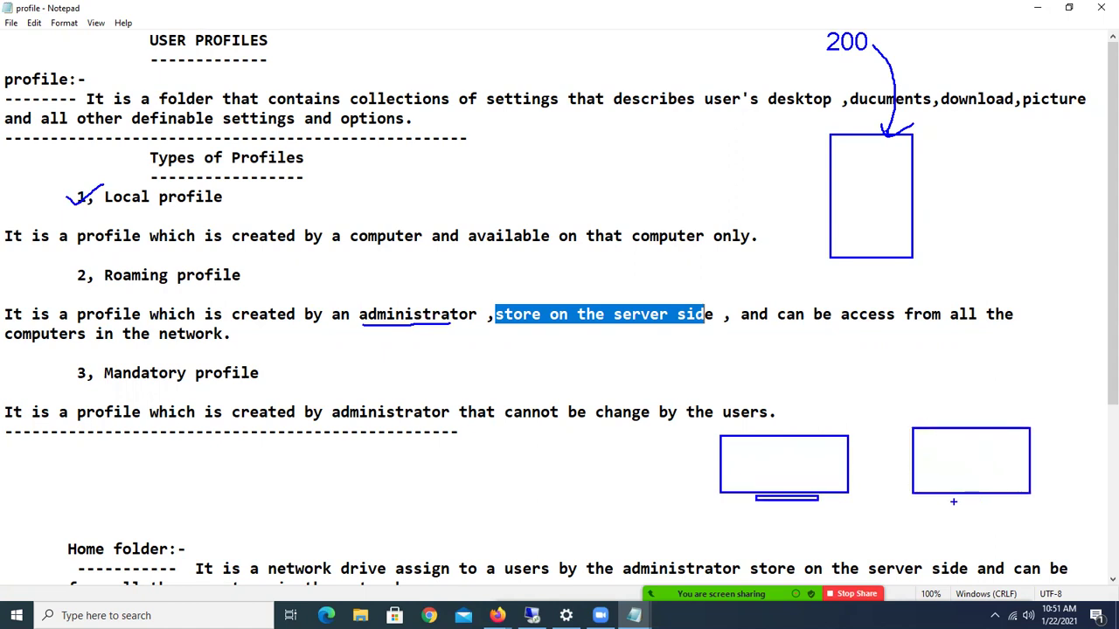
{"action": "left_click_drag", "start_coordinate": [939, 498], "coordinate": [997, 502]}
{"action": "mouse_move", "coordinate": [851, 297]}
{"action": "left_mouse_down"}
{"action": "mouse_move", "coordinate": [818, 407]}
{"action": "mouse_move", "coordinate": [802, 416]}
{"action": "mouse_move", "coordinate": [885, 303]}
{"action": "mouse_move", "coordinate": [964, 391]}
{"action": "mouse_move", "coordinate": [971, 420]}
{"action": "left_mouse_up"}
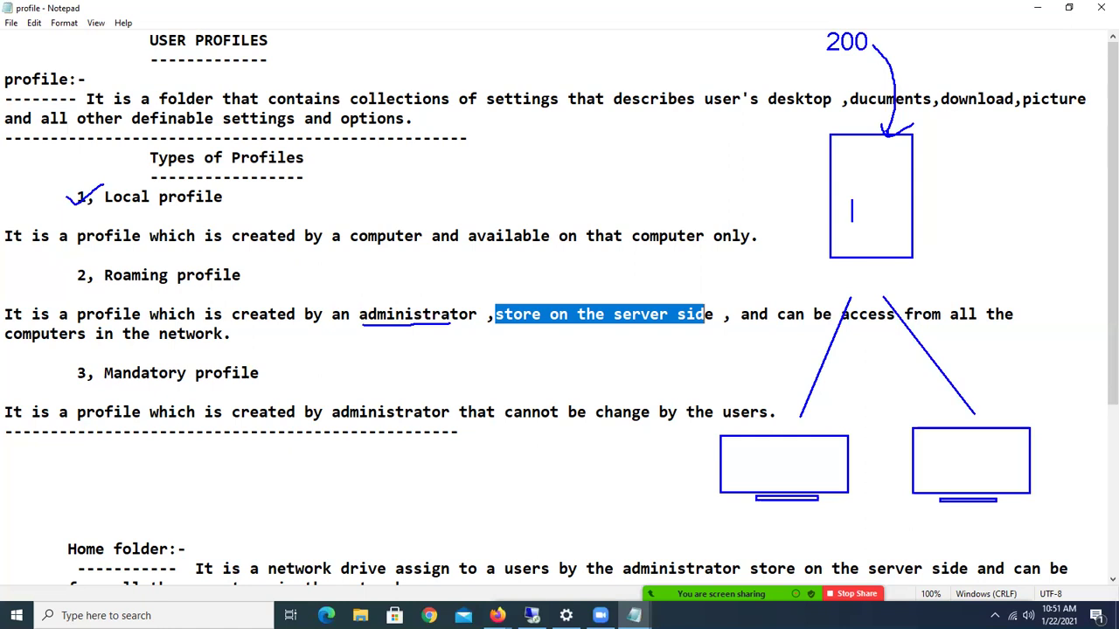
Label the sketch 'dc', the user's roaming profile, and 'pc1' with the user's name under the right monitor.
{"action": "type", "text": "dc"}
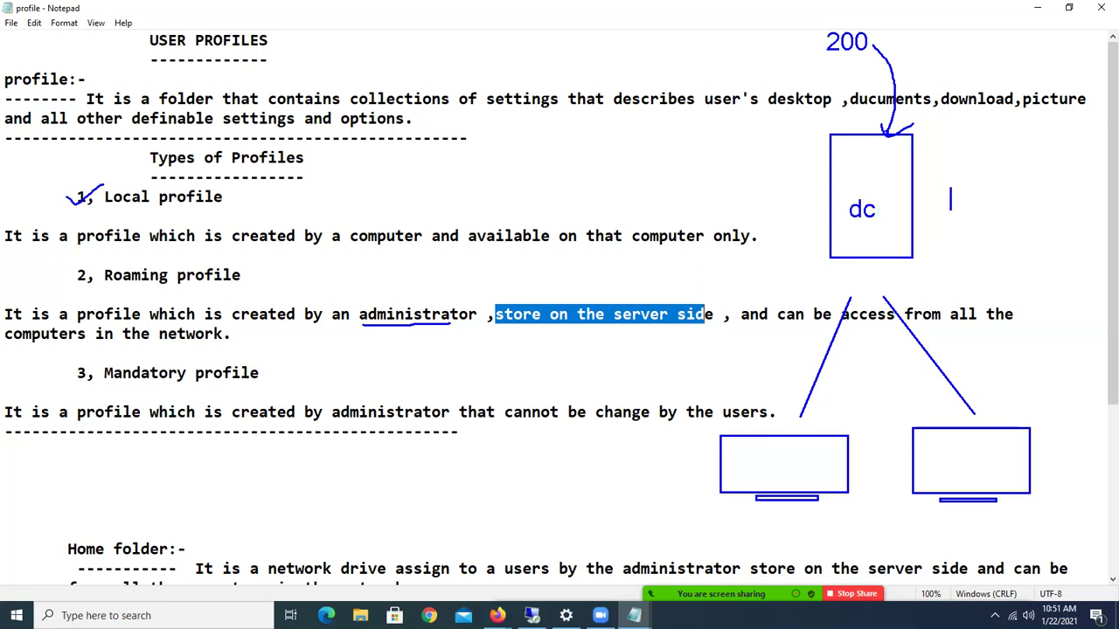
{"action": "type", "text": "khan "}
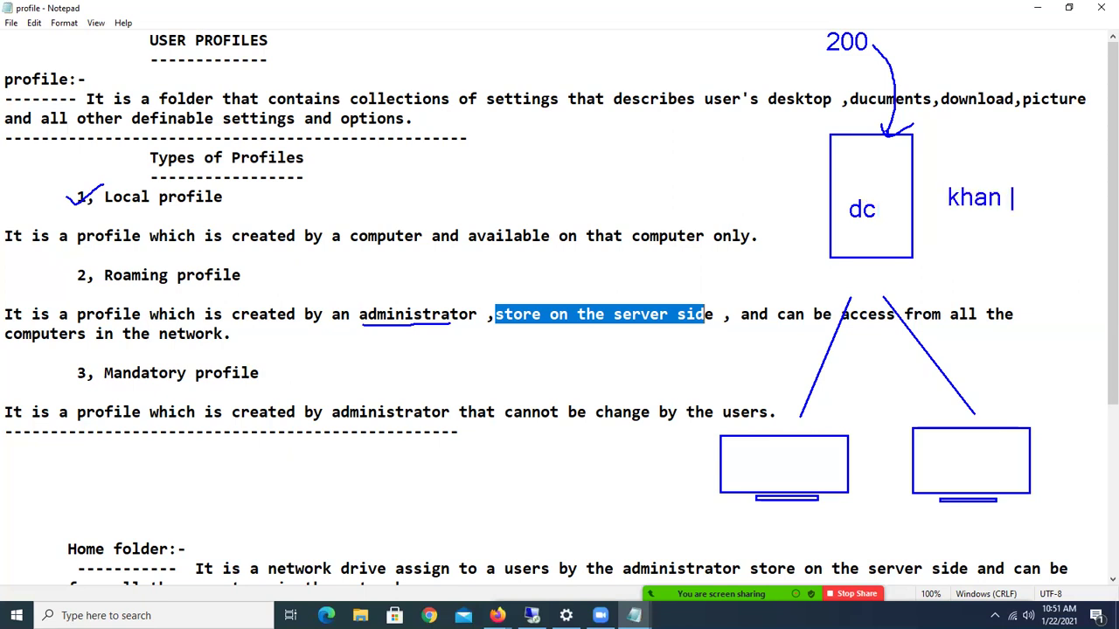
{"action": "type", "text": "roaming"}
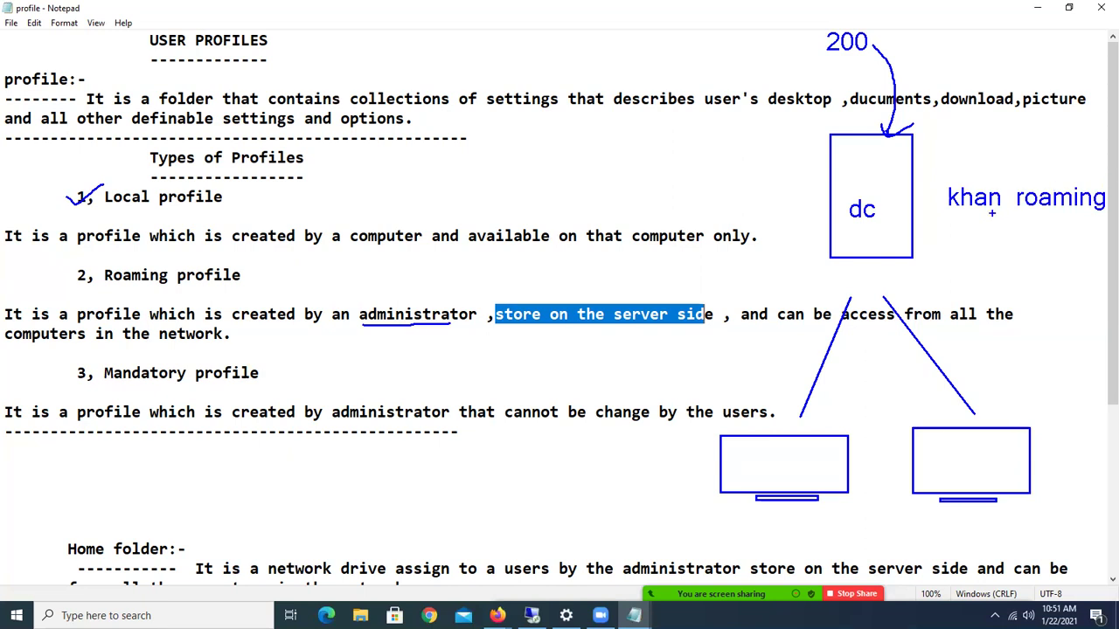
{"action": "left_click_drag", "start_coordinate": [970, 181], "coordinate": [1063, 182]}
{"action": "left_click_drag", "start_coordinate": [943, 455], "coordinate": [943, 477]}
{"action": "type", "text": "pc"}
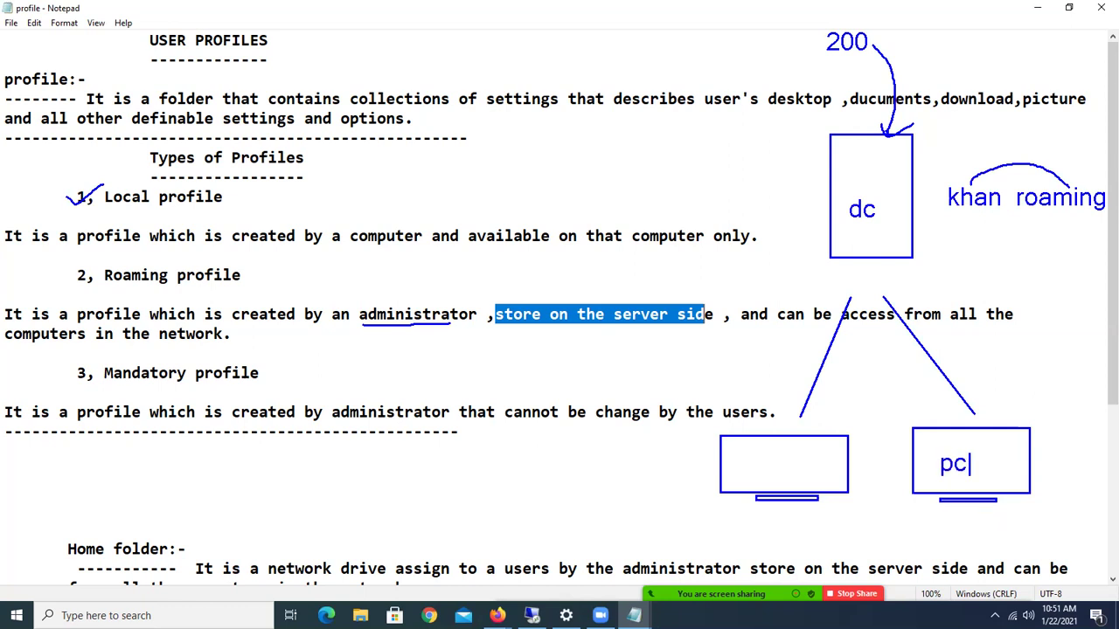
{"action": "type", "text": "1"}
{"action": "left_click", "coordinate": [959, 531]}
{"action": "type", "text": "khan"}
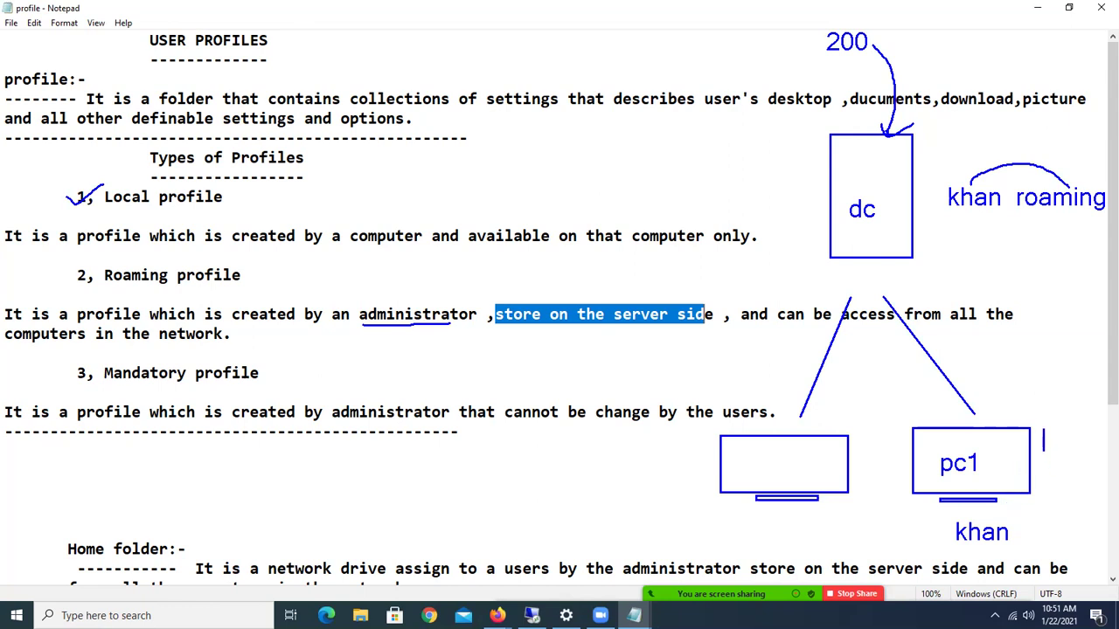
Write a 10files, 20 doc, pics note beside pc1, box it, and curve it to dc.
{"action": "type", "text": "10files"}
{"action": "key", "text": "Return"}
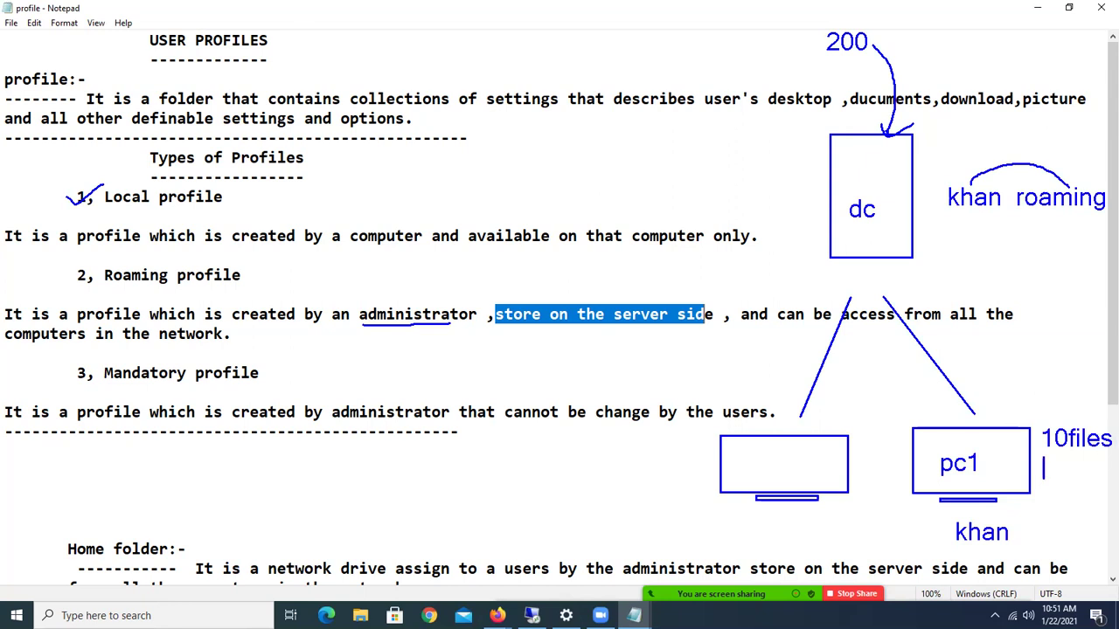
{"action": "type", "text": "20 doc"}
{"action": "key", "text": "Return"}
{"action": "type", "text": "cs"}
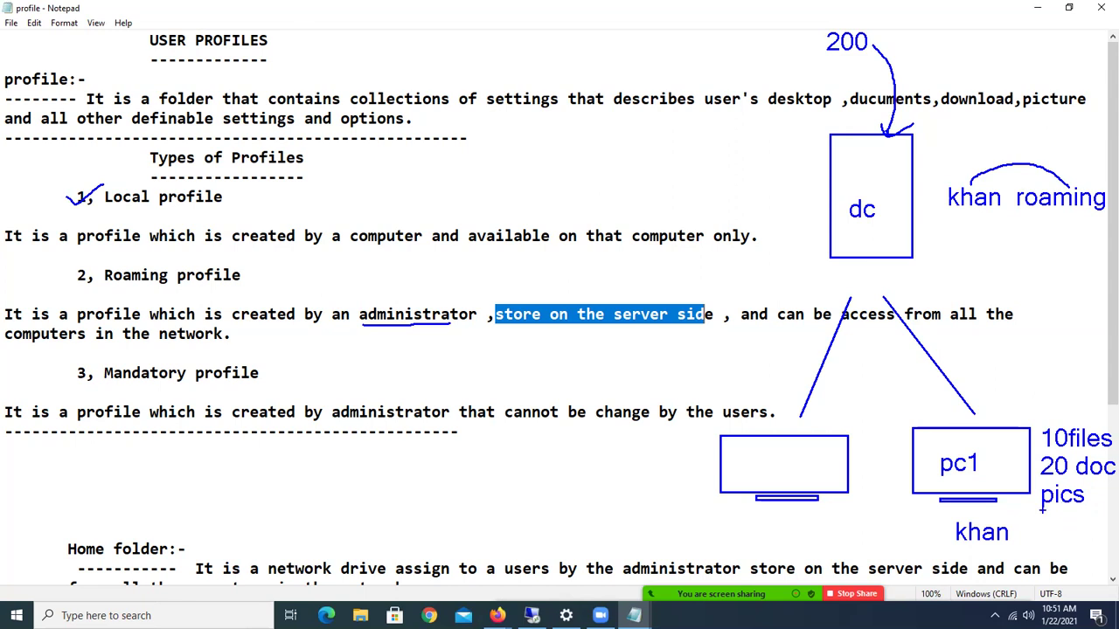
{"action": "left_click_drag", "start_coordinate": [1039, 423], "coordinate": [1117, 515]}
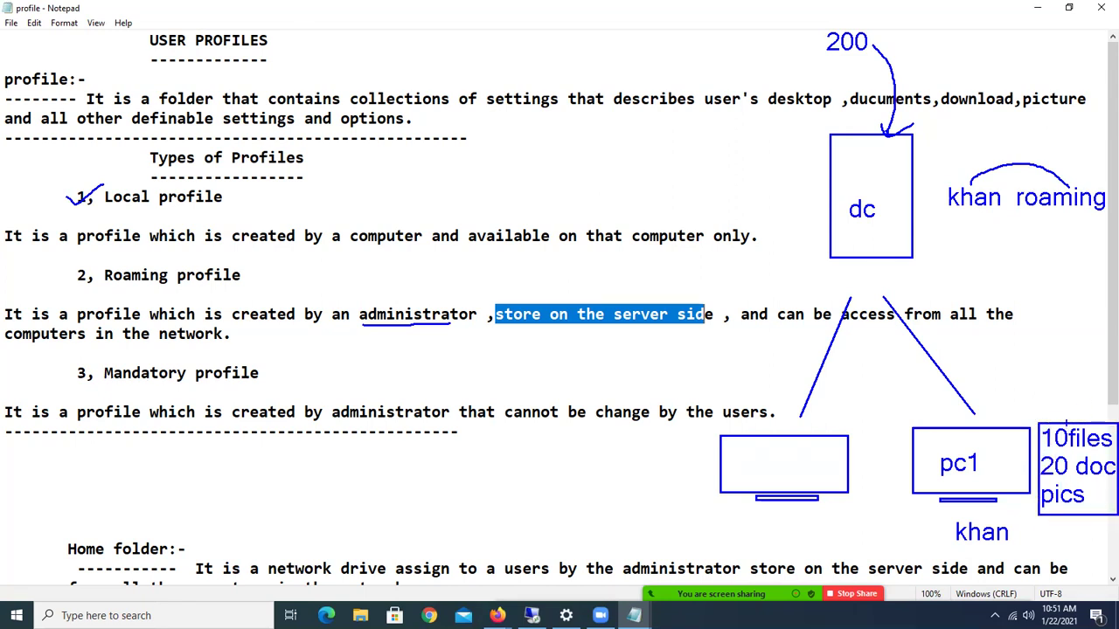
{"action": "mouse_move", "coordinate": [1067, 423]}
{"action": "left_mouse_down"}
{"action": "mouse_move", "coordinate": [1049, 340]}
{"action": "mouse_move", "coordinate": [1002, 252]}
{"action": "mouse_move", "coordinate": [915, 229]}
{"action": "mouse_move", "coordinate": [914, 250]}
{"action": "left_mouse_up"}
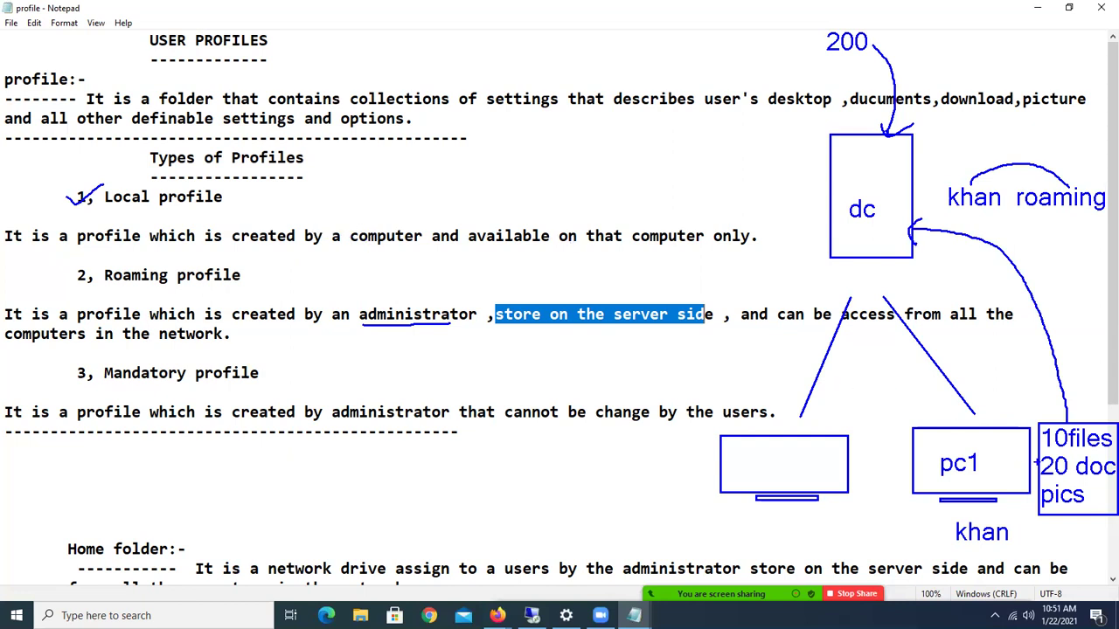
Arrow the note into pc1, then add a red pc5 computer box curved up to dc.
{"action": "mouse_move", "coordinate": [1039, 453]}
{"action": "left_mouse_down"}
{"action": "mouse_move", "coordinate": [997, 464]}
{"action": "mouse_move", "coordinate": [1000, 451]}
{"action": "left_mouse_up"}
{"action": "left_click_drag", "start_coordinate": [754, 447], "coordinate": [755, 470]}
{"action": "type", "text": "pc5"}
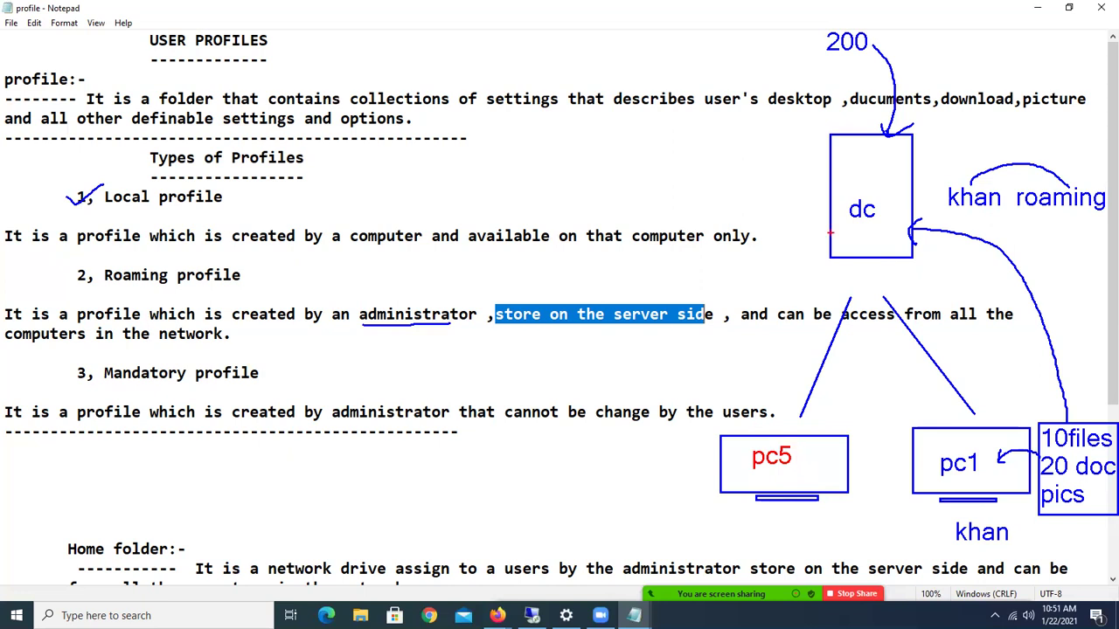
{"action": "mouse_move", "coordinate": [829, 226]}
{"action": "left_mouse_down"}
{"action": "mouse_move", "coordinate": [750, 248]}
{"action": "mouse_move", "coordinate": [683, 294]}
{"action": "mouse_move", "coordinate": [629, 412]}
{"action": "mouse_move", "coordinate": [617, 474]}
{"action": "mouse_move", "coordinate": [702, 502]}
{"action": "left_mouse_up"}
{"action": "mouse_move", "coordinate": [612, 442]}
{"action": "left_mouse_down"}
{"action": "mouse_move", "coordinate": [645, 442]}
{"action": "mouse_move", "coordinate": [639, 455]}
{"action": "mouse_move", "coordinate": [655, 479]}
{"action": "left_mouse_up"}
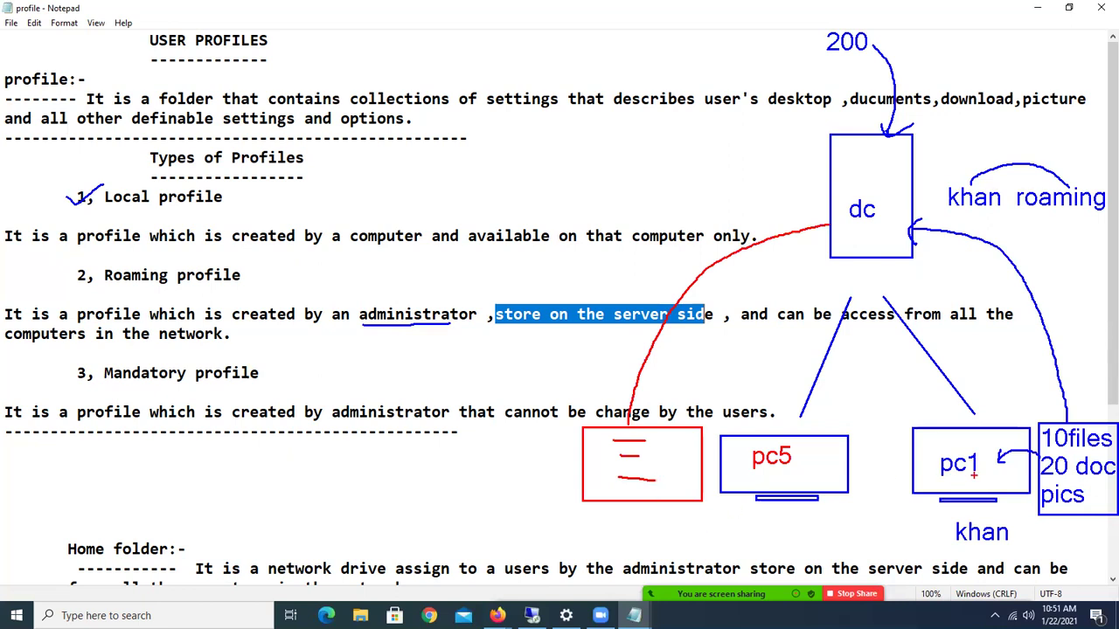
Underline pc1, Roaming profile and the server-side store in red, and circle Roaming.
{"action": "left_click_drag", "start_coordinate": [954, 480], "coordinate": [979, 480]}
{"action": "left_click_drag", "start_coordinate": [125, 287], "coordinate": [196, 288]}
{"action": "left_click_drag", "start_coordinate": [540, 326], "coordinate": [699, 326]}
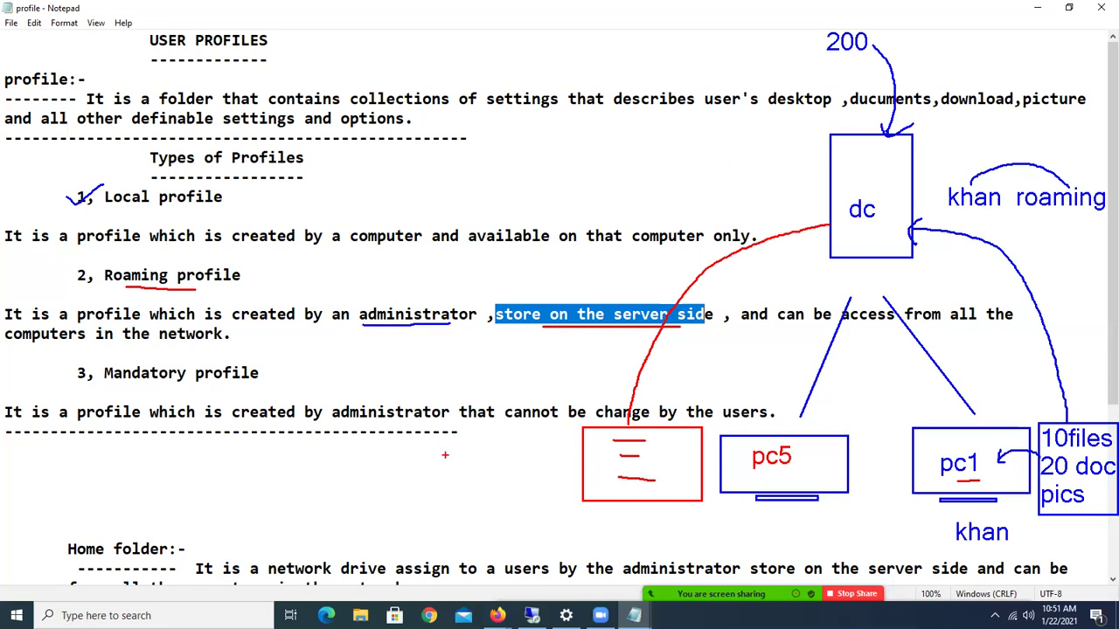
{"action": "mouse_move", "coordinate": [126, 252]}
{"action": "left_mouse_down"}
{"action": "mouse_move", "coordinate": [91, 275]}
{"action": "mouse_move", "coordinate": [184, 292]}
{"action": "mouse_move", "coordinate": [144, 255]}
{"action": "mouse_move", "coordinate": [108, 260]}
{"action": "left_mouse_up"}
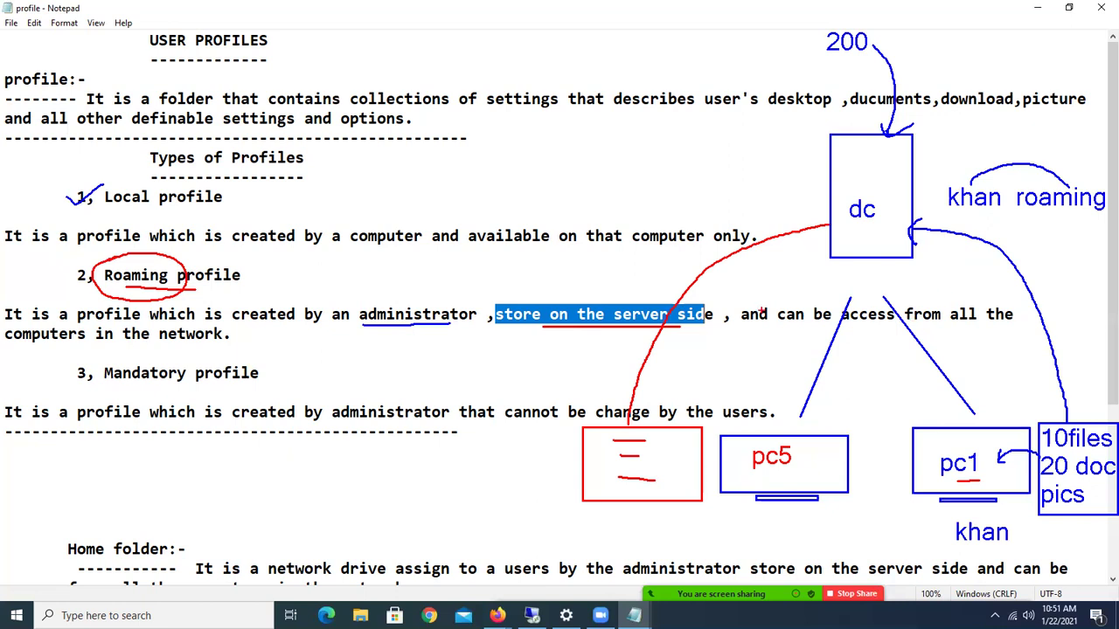
Circle and tick administrator, and write red drive labels c:, d: and e: inside the dc box.
{"action": "mouse_move", "coordinate": [456, 298]}
{"action": "left_mouse_down"}
{"action": "mouse_move", "coordinate": [379, 297]}
{"action": "mouse_move", "coordinate": [361, 312]}
{"action": "mouse_move", "coordinate": [376, 333]}
{"action": "mouse_move", "coordinate": [426, 335]}
{"action": "mouse_move", "coordinate": [465, 327]}
{"action": "mouse_move", "coordinate": [473, 307]}
{"action": "mouse_move", "coordinate": [457, 297]}
{"action": "left_mouse_up"}
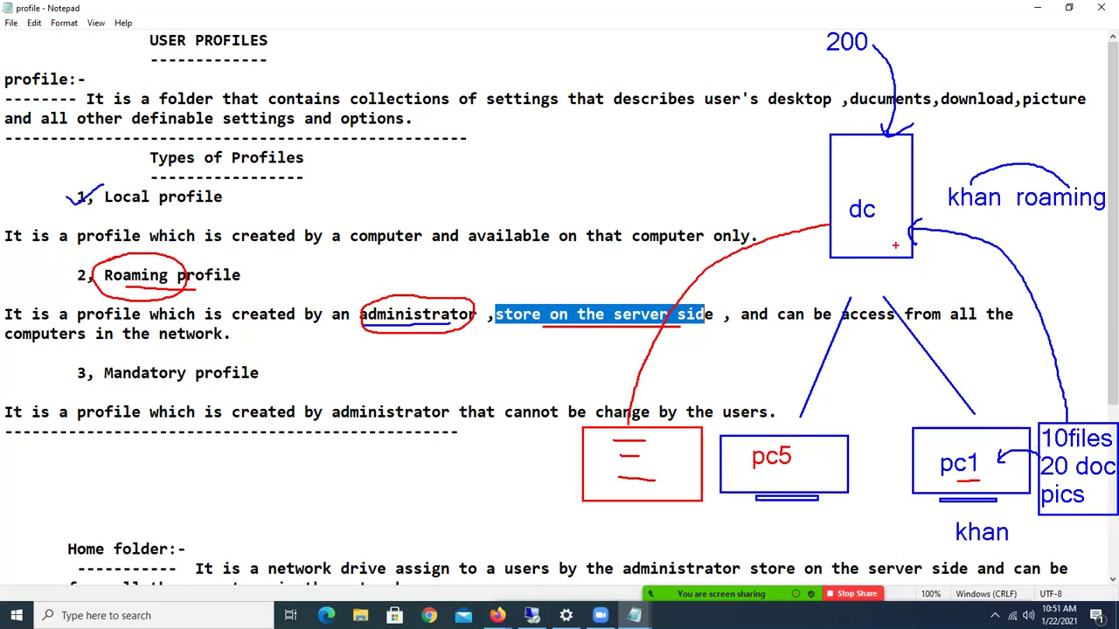
{"action": "left_click_drag", "start_coordinate": [841, 159], "coordinate": [841, 182]}
{"action": "type", "text": "c:"}
{"action": "key", "text": "Return"}
{"action": "type", "text": "d:"}
{"action": "key", "text": "Return"}
{"action": "key", "text": "Return"}
{"action": "type", "text": "d"}
{"action": "key", "text": "BackSpace"}
{"action": "type", "text": "e:"}
{"action": "mouse_move", "coordinate": [396, 297]}
{"action": "left_mouse_down"}
{"action": "mouse_move", "coordinate": [408, 307]}
{"action": "mouse_move", "coordinate": [430, 284]}
{"action": "left_mouse_up"}
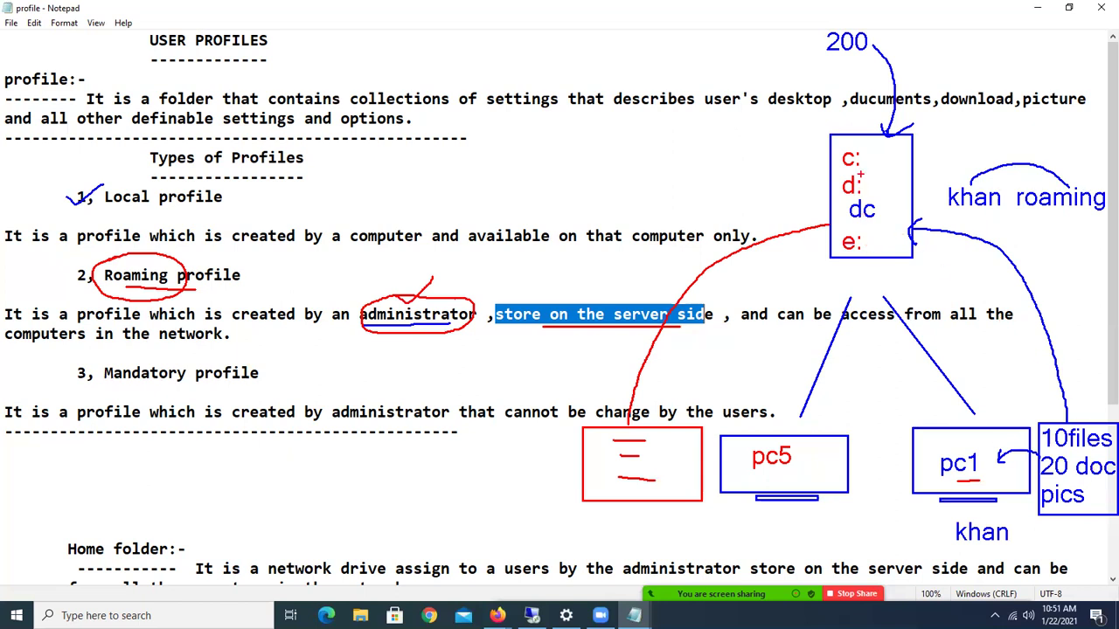
Tick the c: and e: drives, write and tick 'share folder (full control)' at the top, and circle 200.
{"action": "mouse_move", "coordinate": [866, 163]}
{"action": "left_mouse_down"}
{"action": "mouse_move", "coordinate": [883, 155]}
{"action": "mouse_move", "coordinate": [899, 174]}
{"action": "left_mouse_up"}
{"action": "left_click_drag", "start_coordinate": [873, 243], "coordinate": [894, 238]}
{"action": "left_click_drag", "start_coordinate": [385, 66], "coordinate": [385, 45]}
{"action": "type", "text": "share folder"}
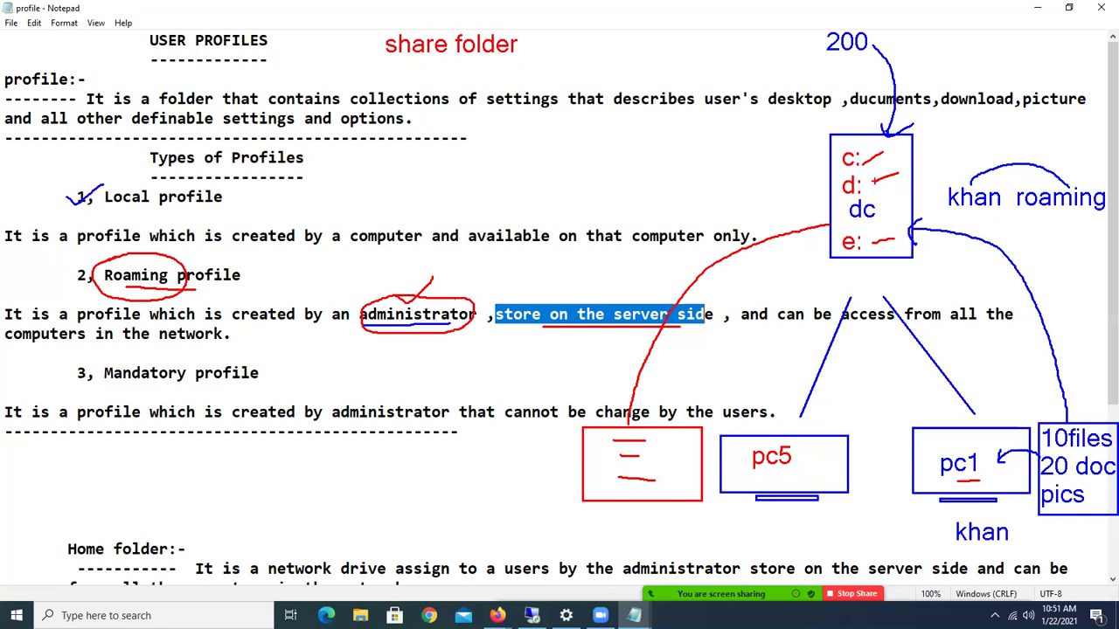
{"action": "left_click", "coordinate": [524, 46]}
{"action": "type", "text": "(full con"}
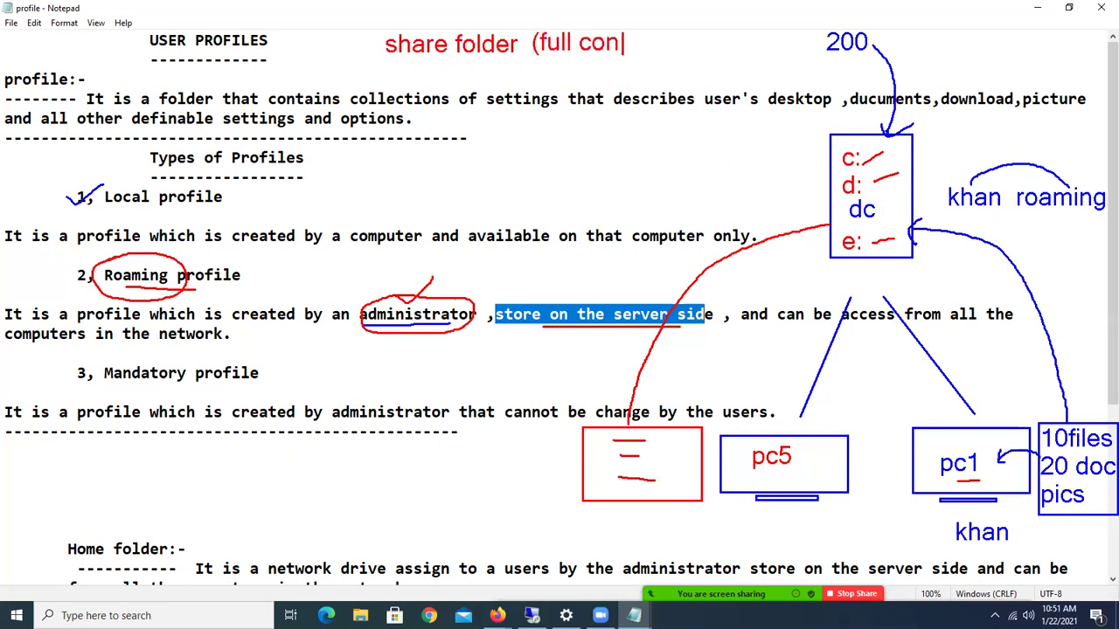
{"action": "type", "text": "trol)"}
{"action": "left_click_drag", "start_coordinate": [359, 47], "coordinate": [384, 43]}
{"action": "mouse_move", "coordinate": [869, 19]}
{"action": "left_mouse_down"}
{"action": "mouse_move", "coordinate": [820, 22]}
{"action": "mouse_move", "coordinate": [811, 54]}
{"action": "mouse_move", "coordinate": [861, 71]}
{"action": "mouse_move", "coordinate": [870, 26]}
{"action": "left_mouse_up"}
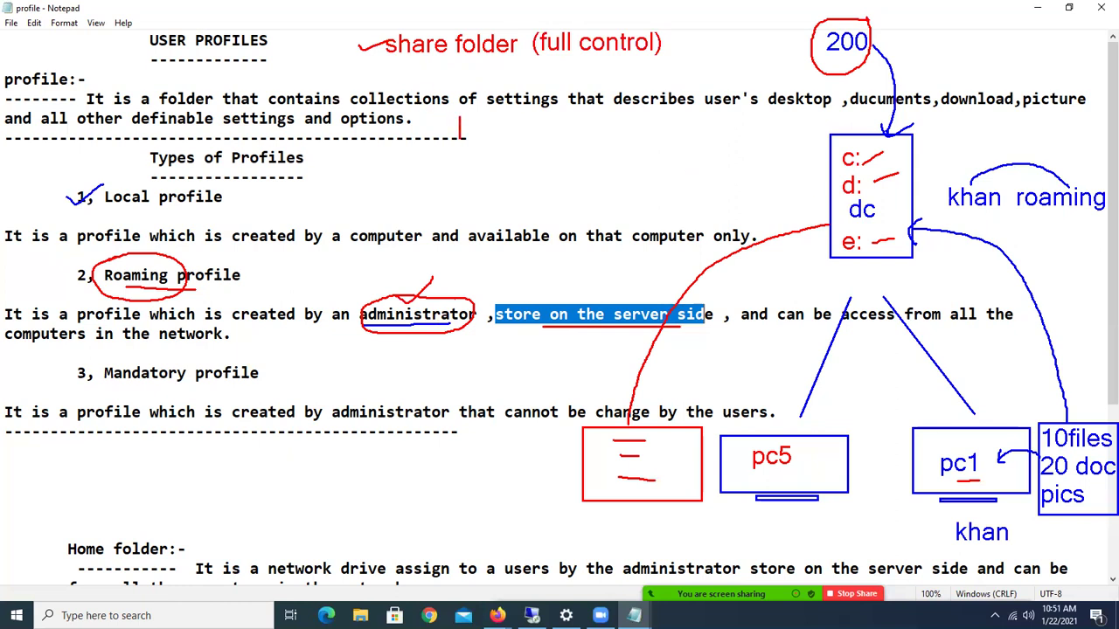
Write the red steps 'open Ad (select user)' and 'properties (profile tab)'.
{"action": "type", "text": "open "}
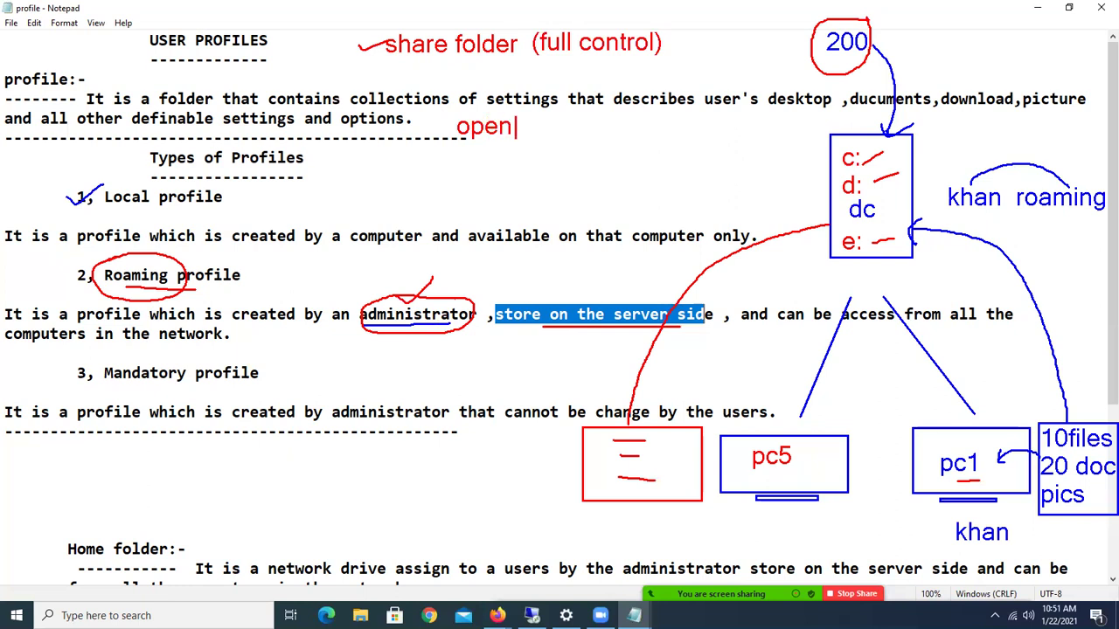
{"action": "type", "text": "Ad"}
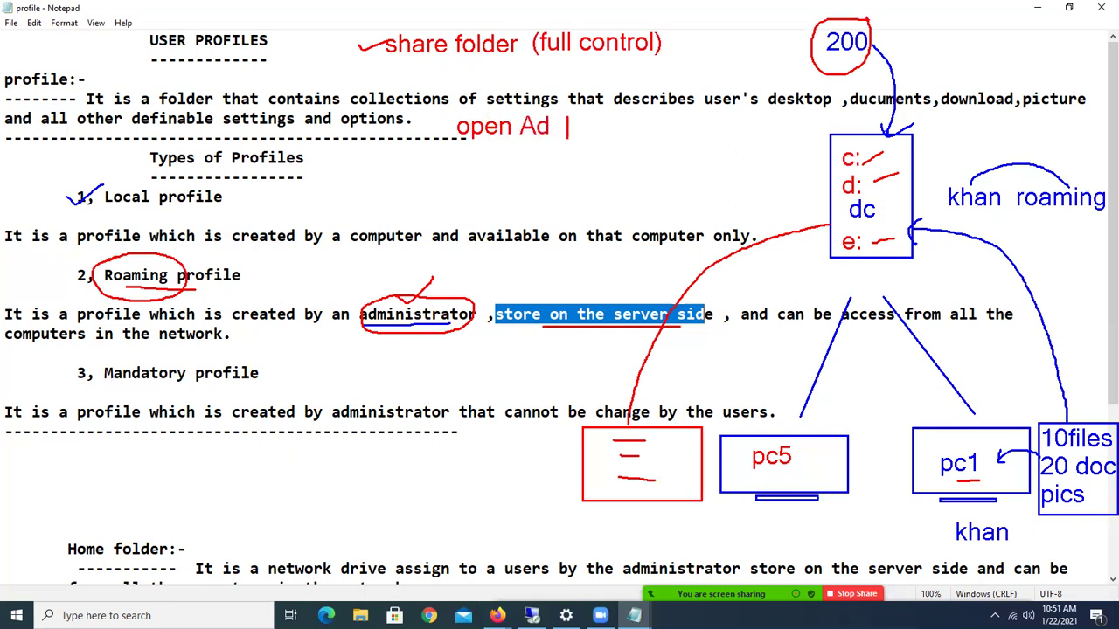
{"action": "type", "text": "  (select "}
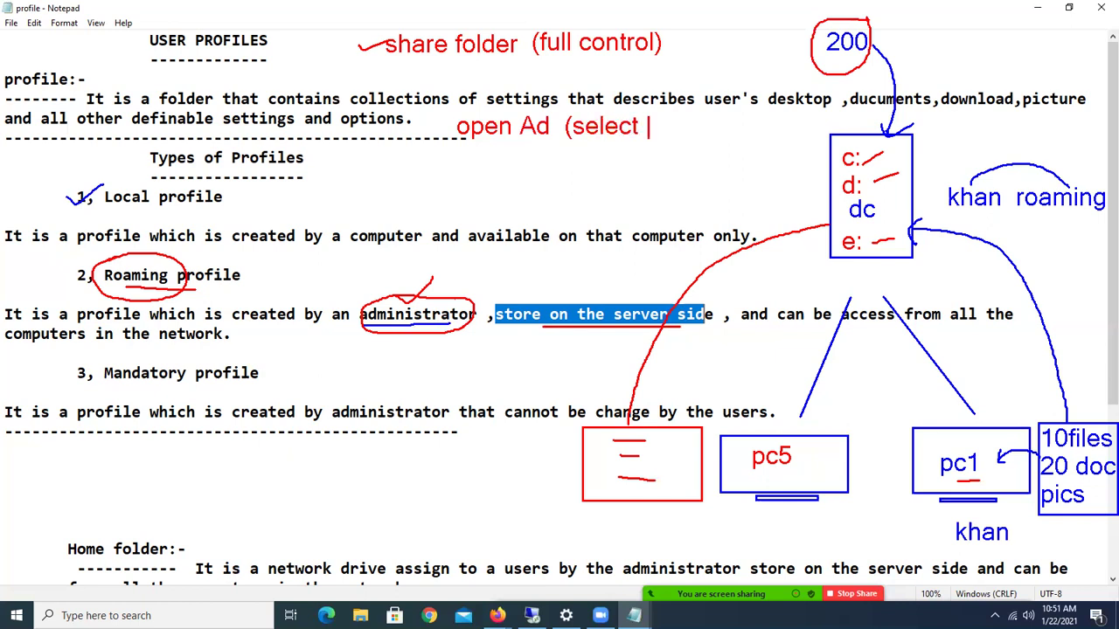
{"action": "type", "text": "user)"}
{"action": "type", "text": "t user) "}
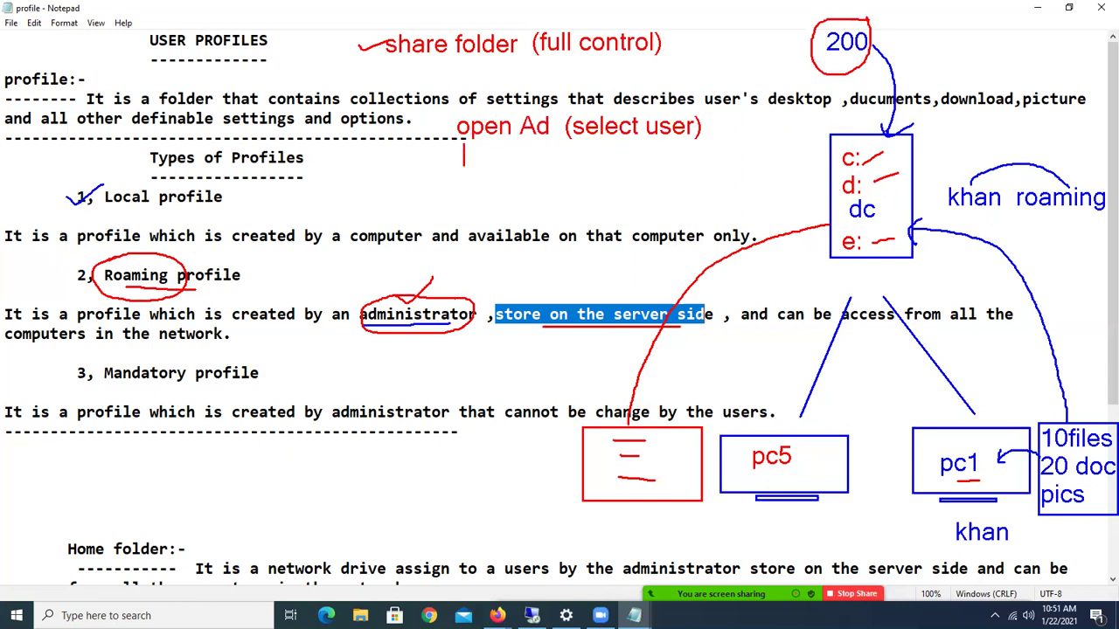
{"action": "type", "text": "propertiens"}
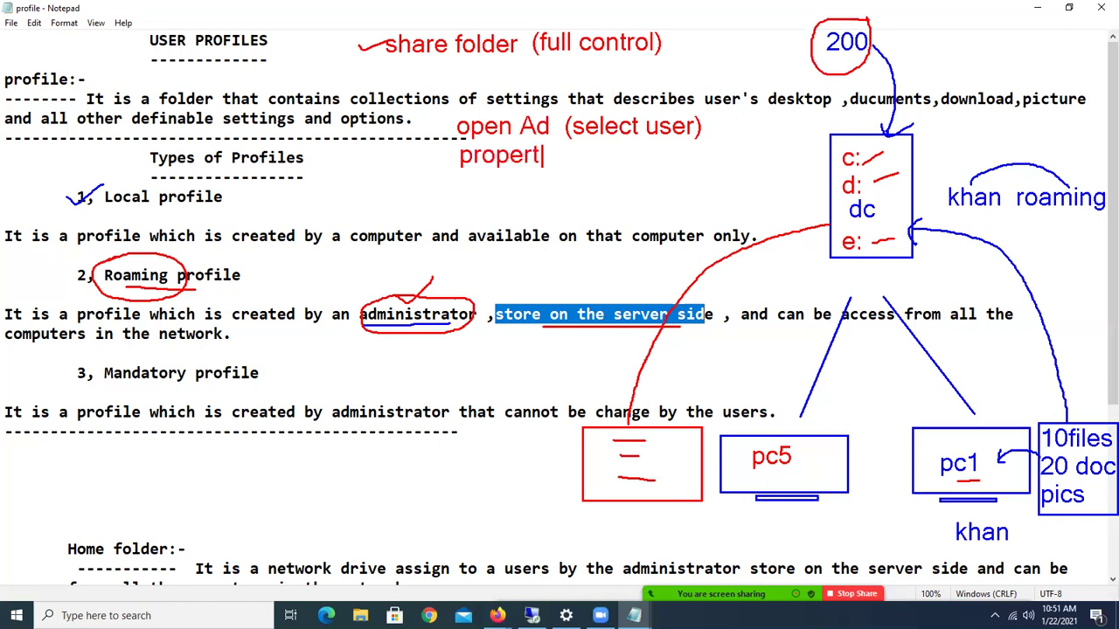
{"action": "key", "text": "BackSpace"}
{"action": "key", "text": "BackSpace"}
{"action": "type", "text": "s (profi"}
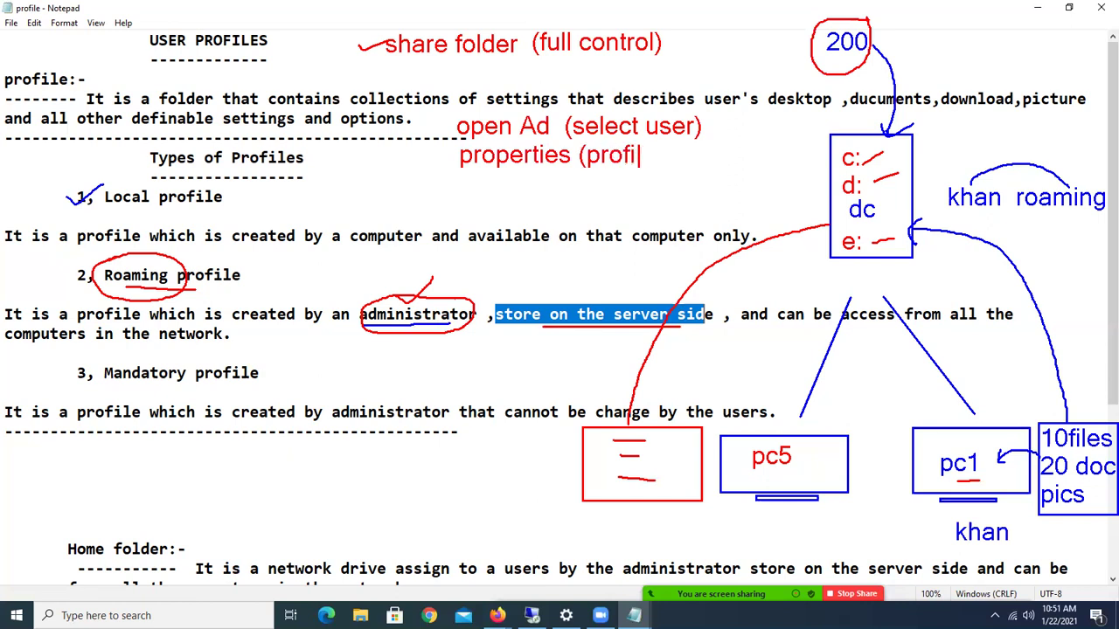
{"action": "type", "text": "le tab)"}
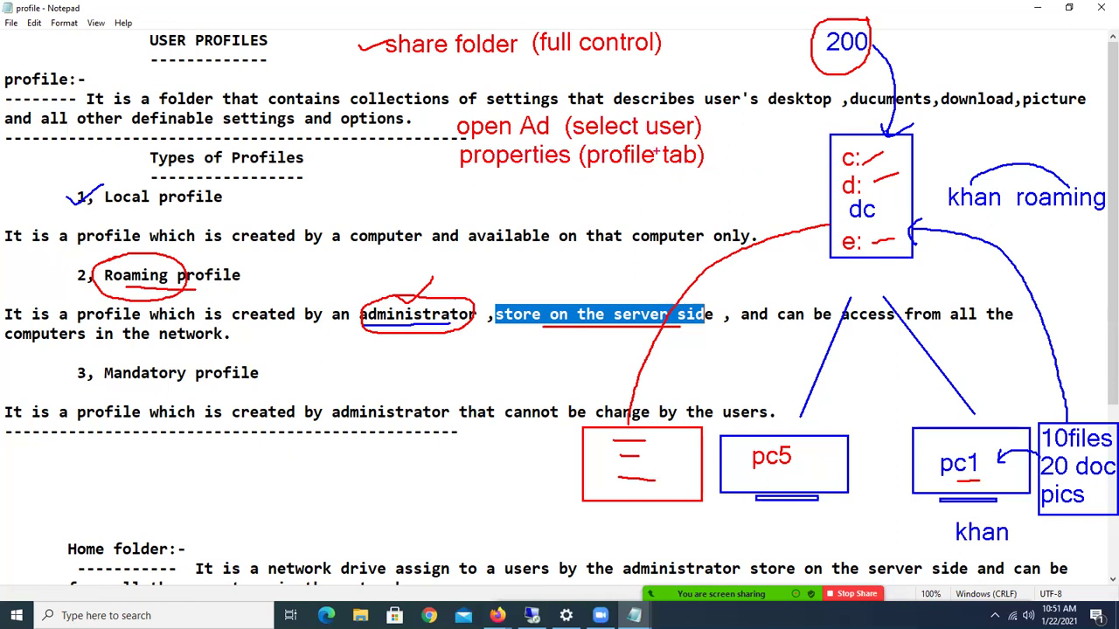
Add 'profile path' with the \\servername\sharename\username pattern below it.
{"action": "left_click", "coordinate": [460, 184]}
{"action": "type", "text": "profile path"}
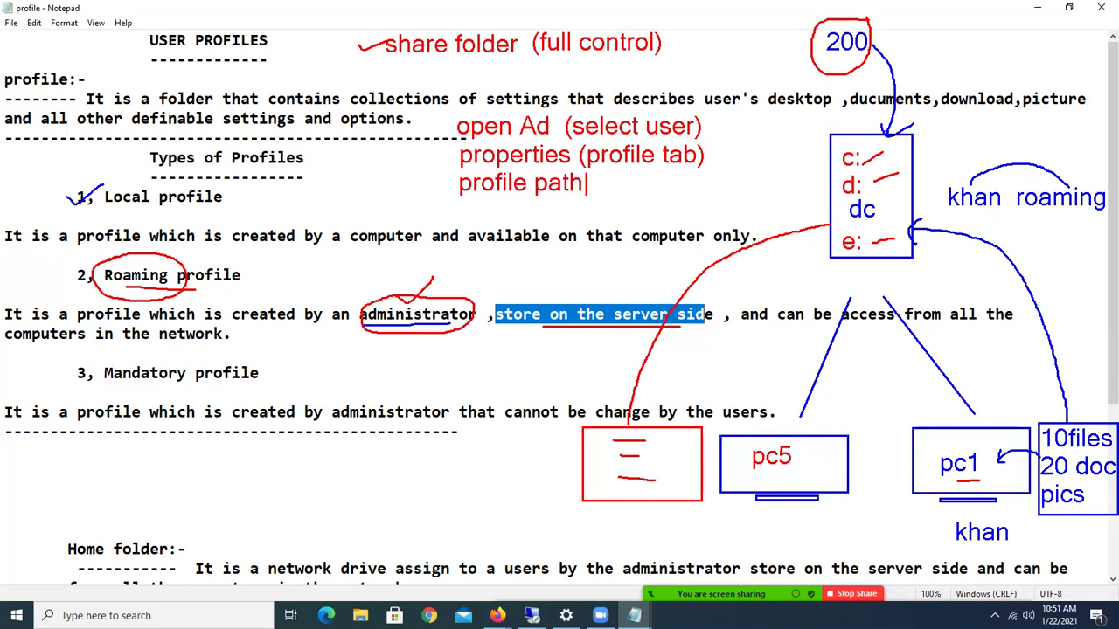
{"action": "key", "text": "Return"}
{"action": "type", "text": "\\\\serv"}
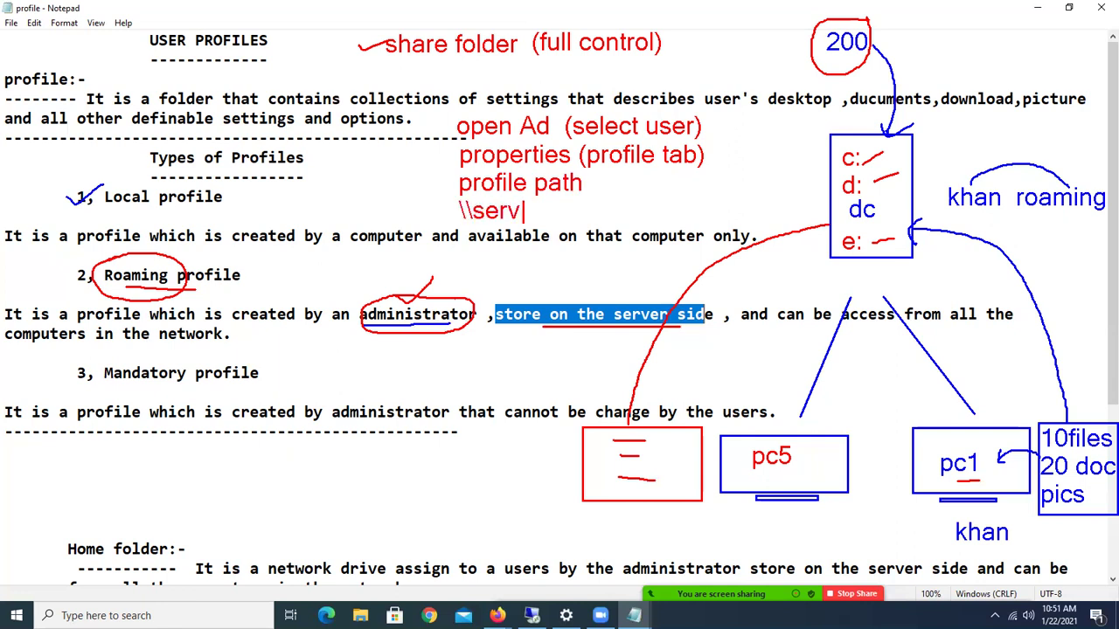
{"action": "type", "text": "eranm"}
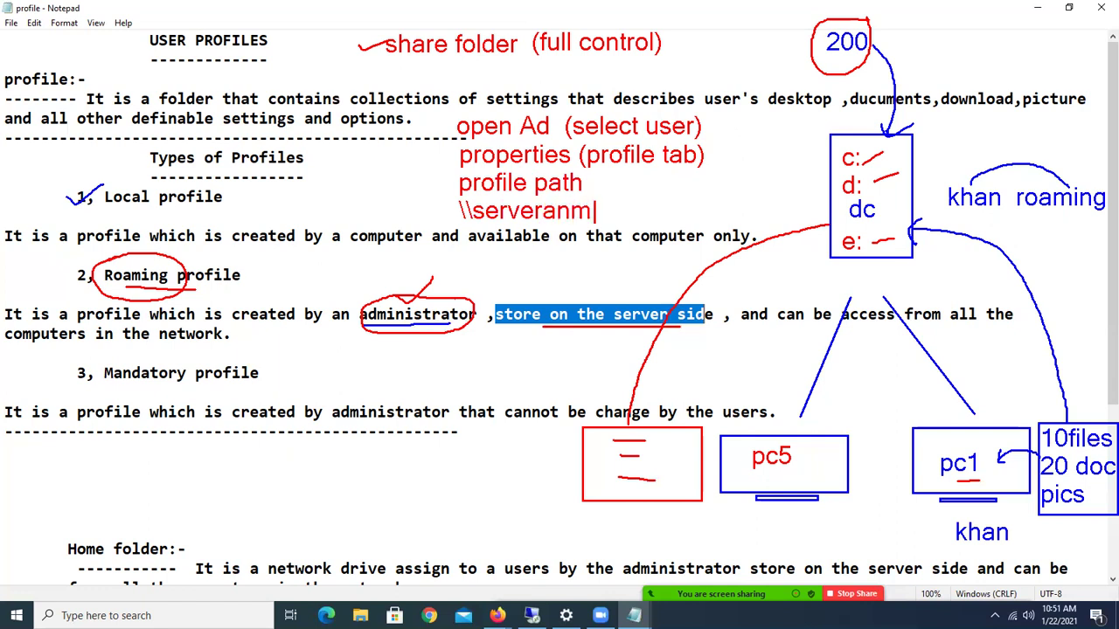
{"action": "type", "text": "e\\sharename\\username"}
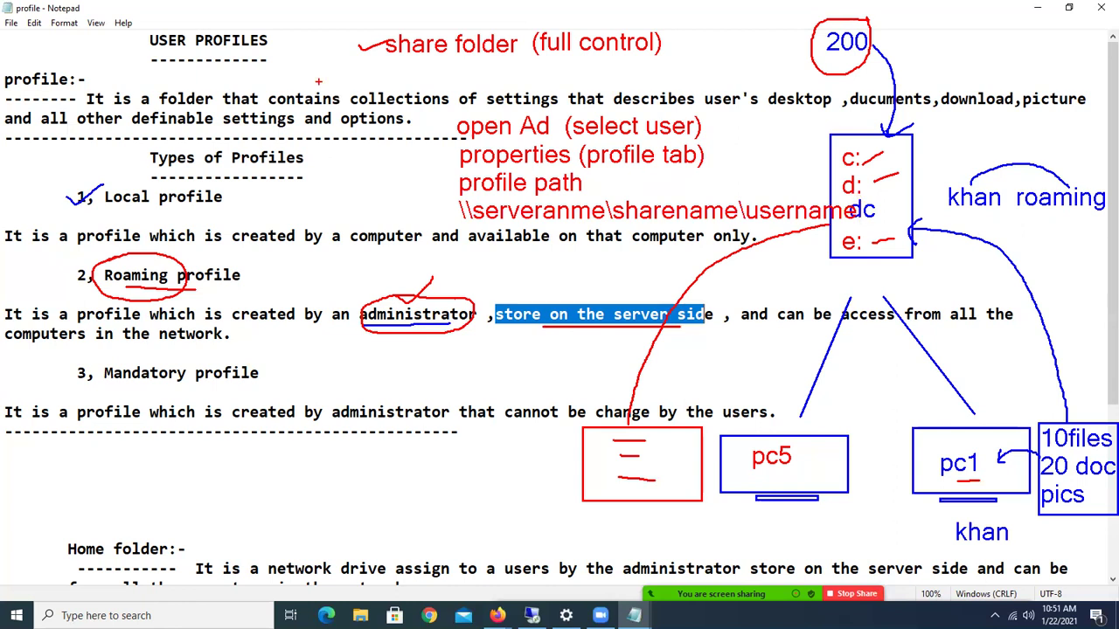
Clear the annotations, hide Notepad, and sign in to Server10am as Administrator via Ctrl+Alt+Del.
{"action": "key", "text": "Escape"}
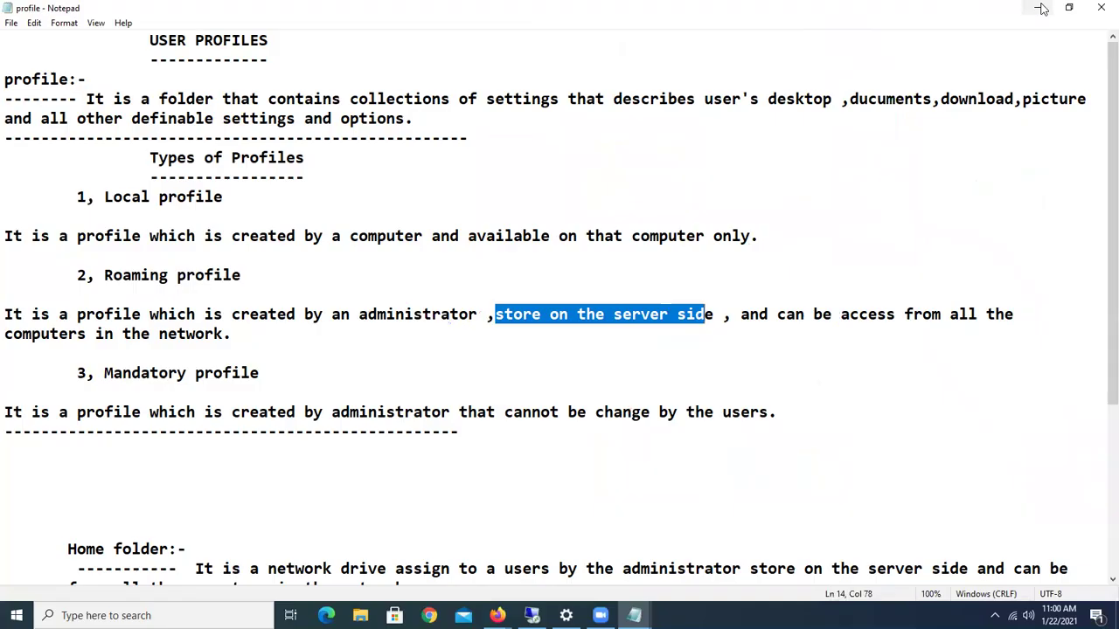
{"action": "left_click", "coordinate": [1037, 7]}
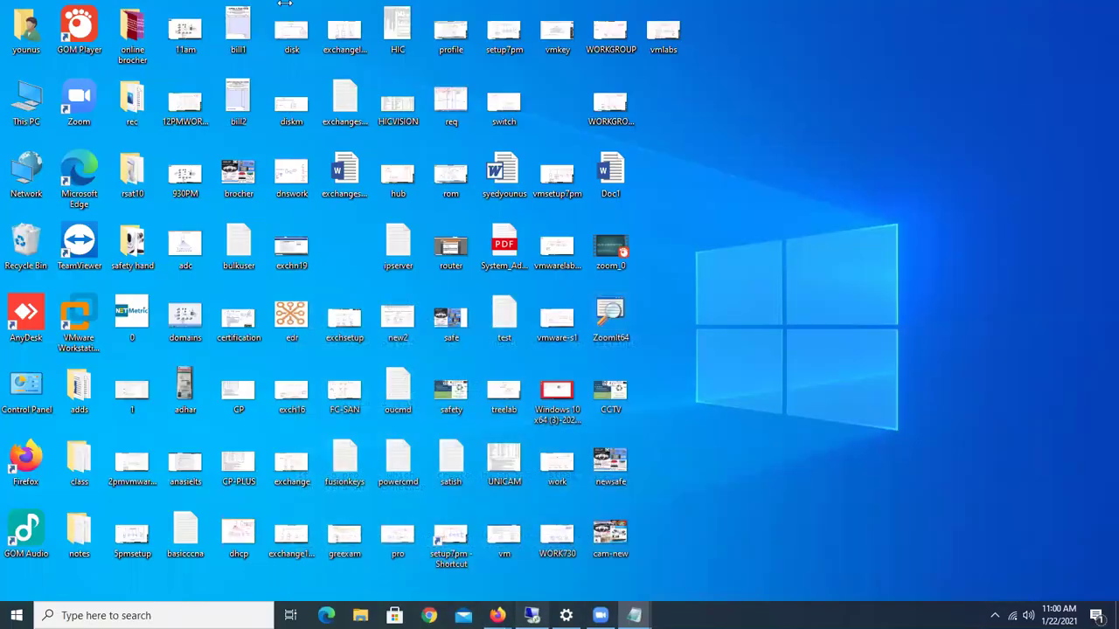
{"action": "left_click", "coordinate": [532, 615]}
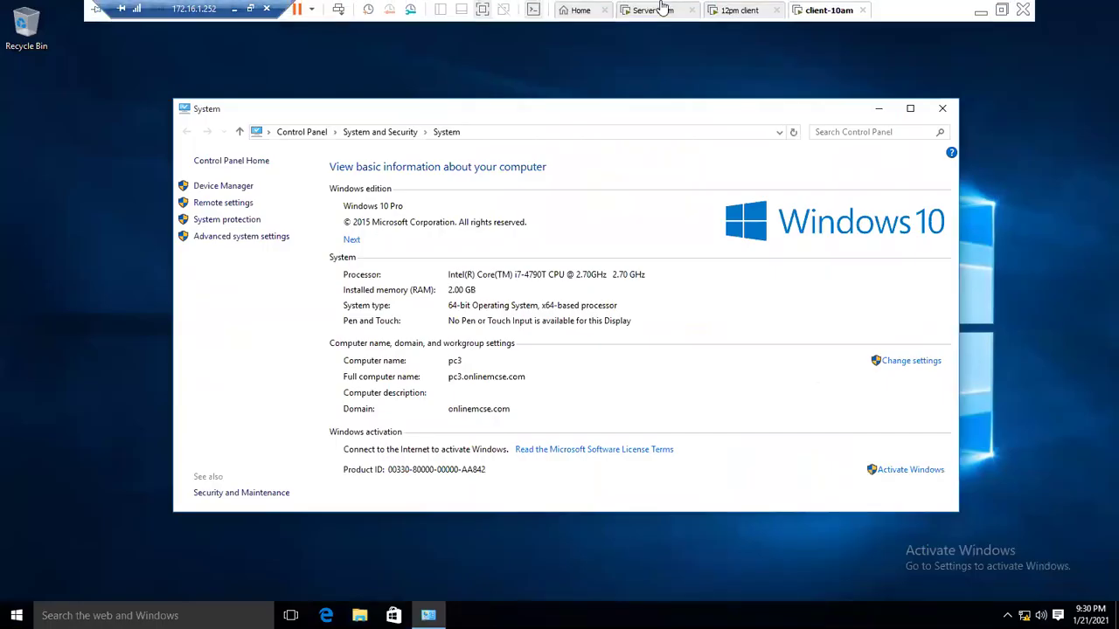
{"action": "left_click", "coordinate": [658, 10]}
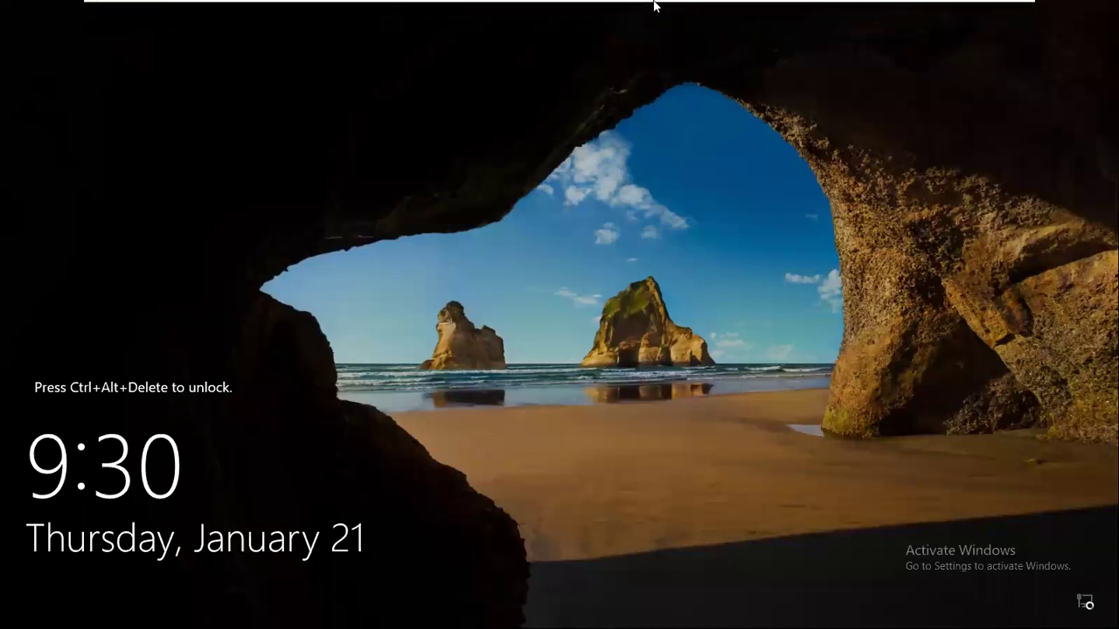
{"action": "right_click", "coordinate": [657, 10]}
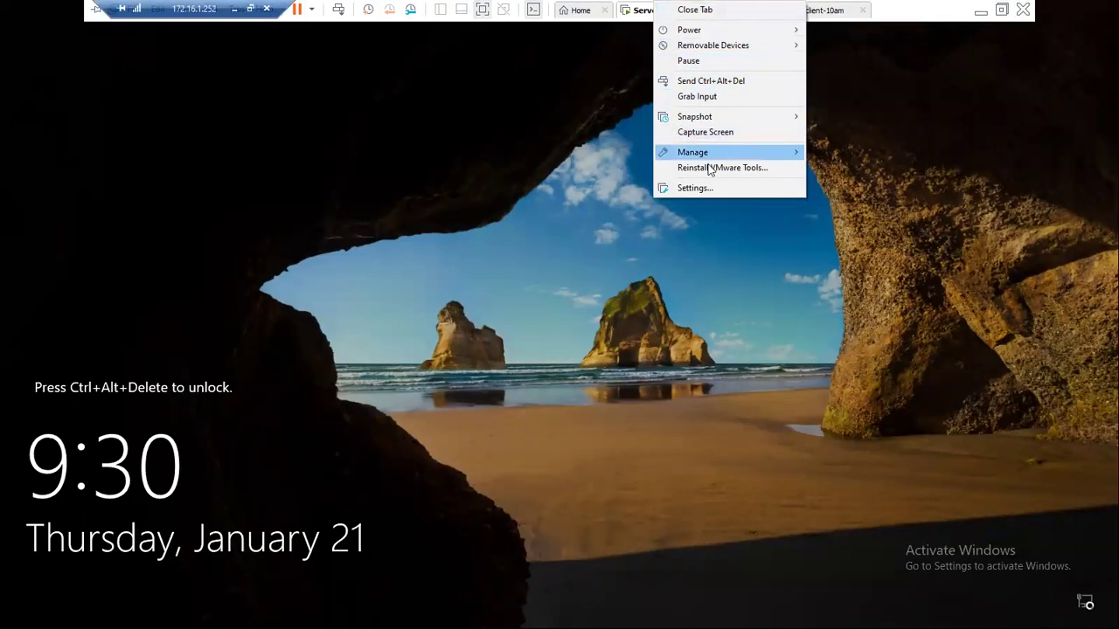
{"action": "left_click", "coordinate": [703, 80]}
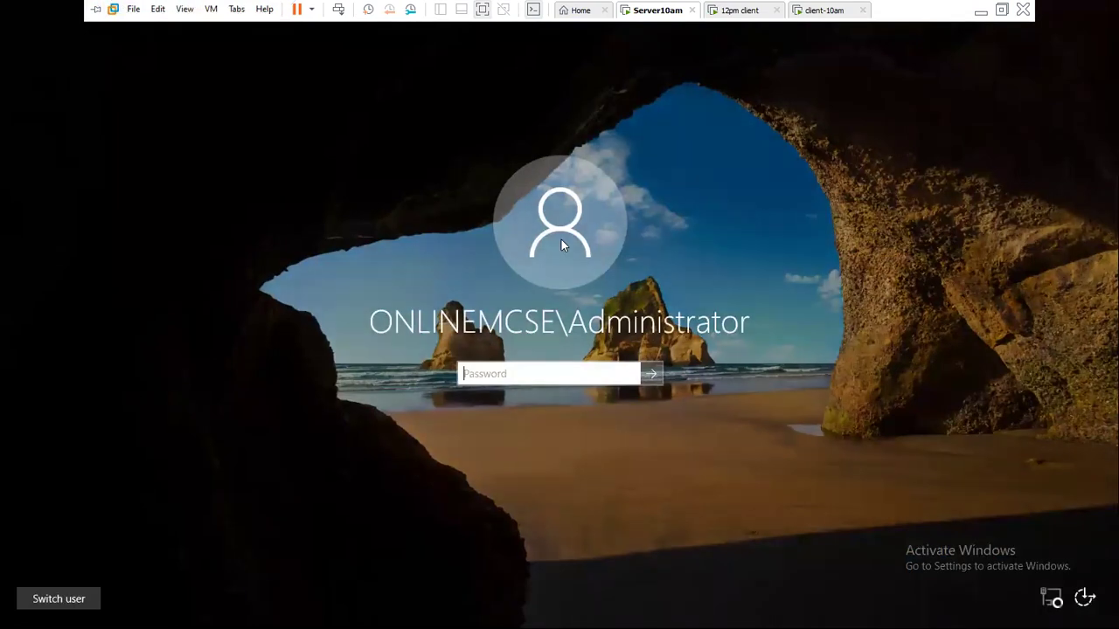
{"action": "type", "text": "•••••••"}
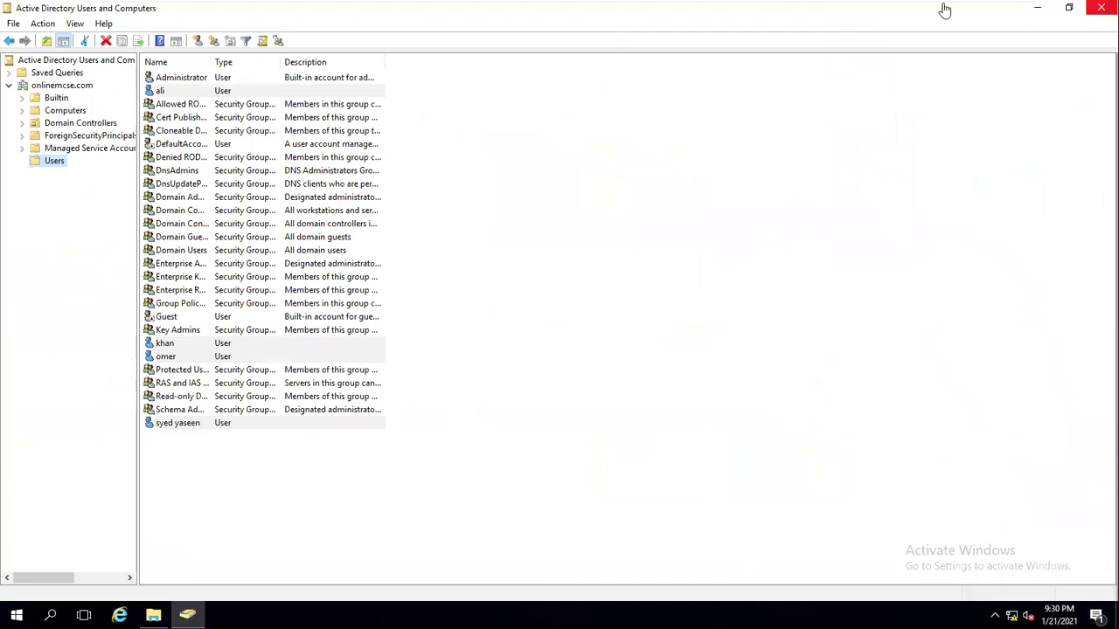
Minimize Active Directory and open Local Disk (C:) from This PC.
{"action": "left_click", "coordinate": [1039, 13]}
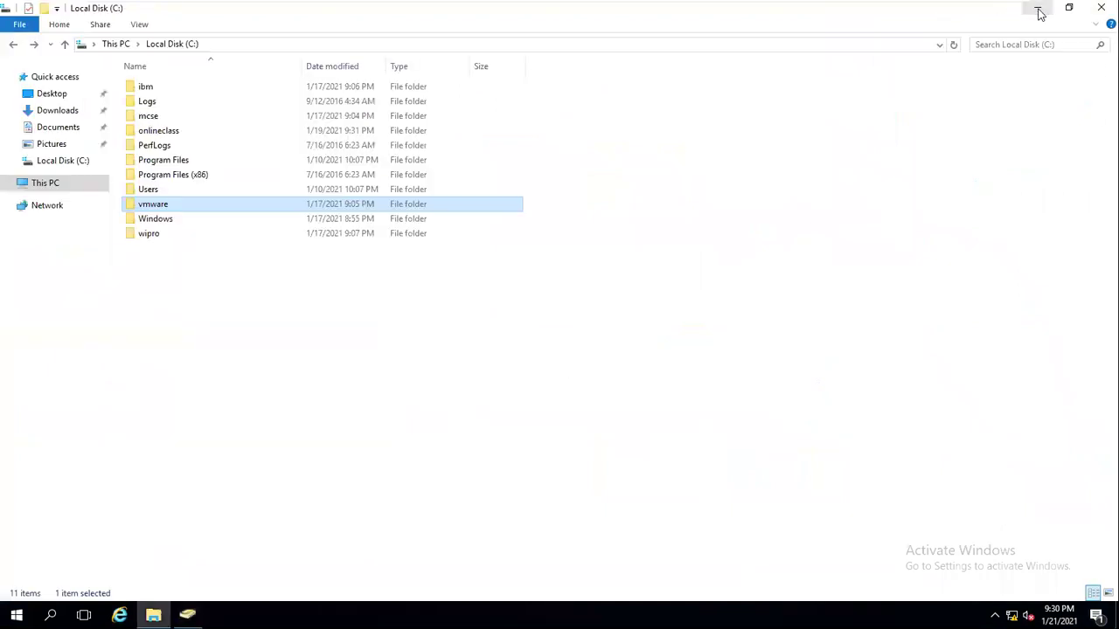
{"action": "left_click", "coordinate": [49, 185]}
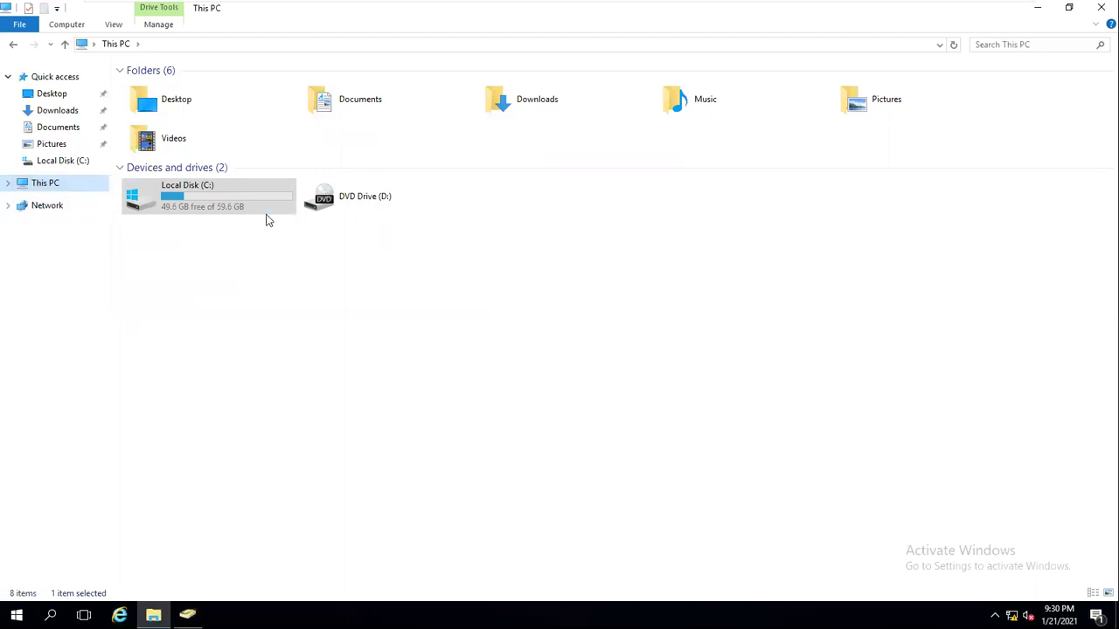
{"action": "left_click", "coordinate": [212, 213]}
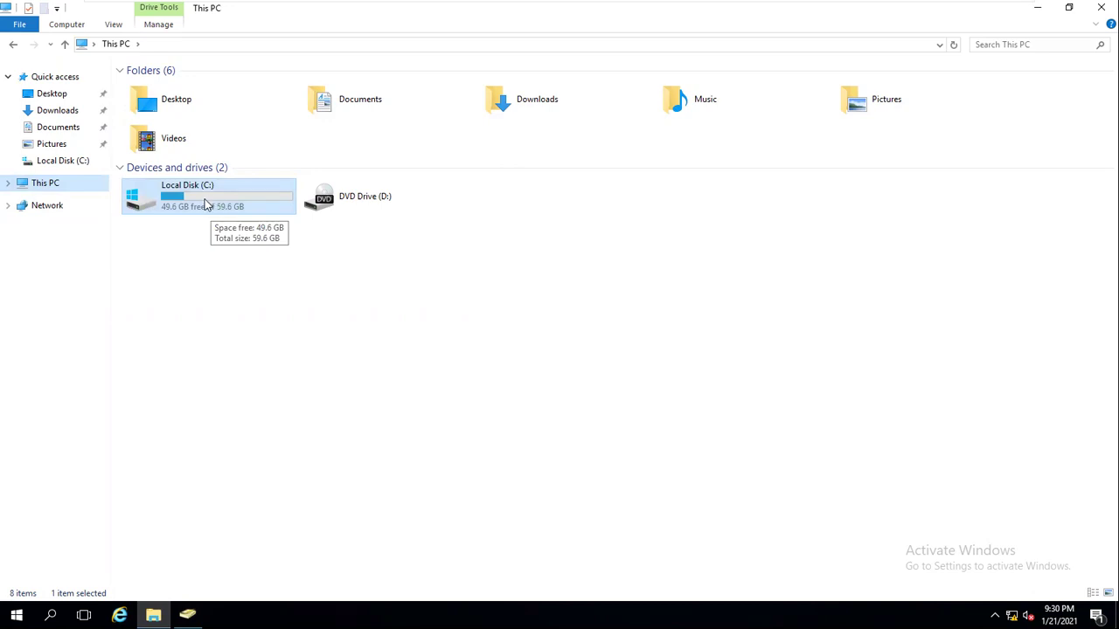
{"action": "double_click", "coordinate": [215, 204]}
Create a new folder named Roam on the C: drive.
{"action": "right_click", "coordinate": [221, 298]}
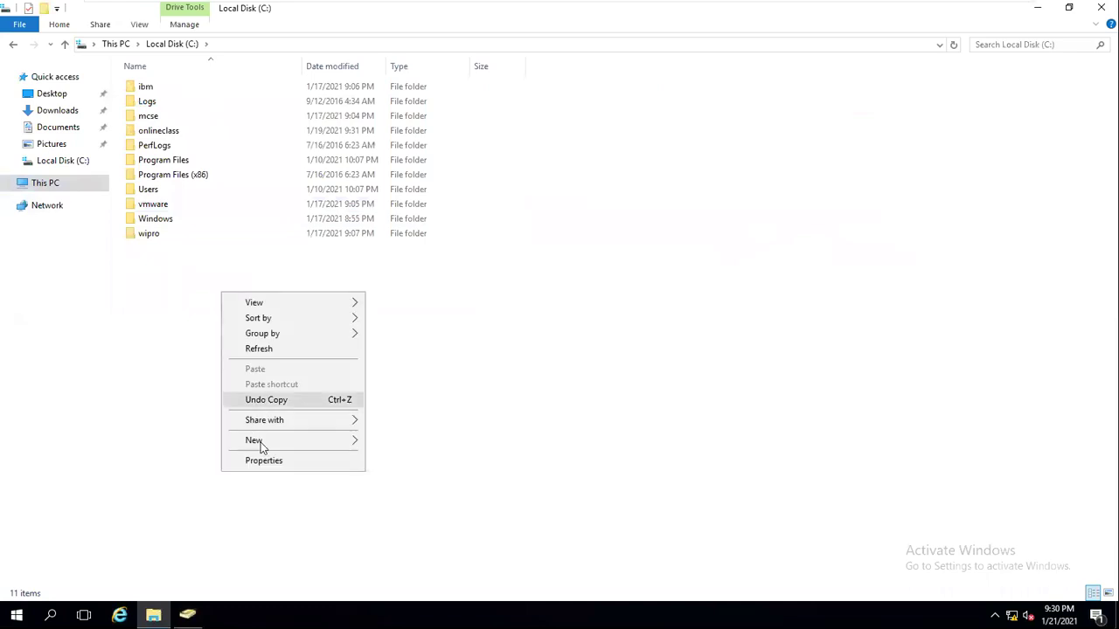
{"action": "mouse_move", "coordinate": [346, 439]}
{"action": "left_click", "coordinate": [408, 438]}
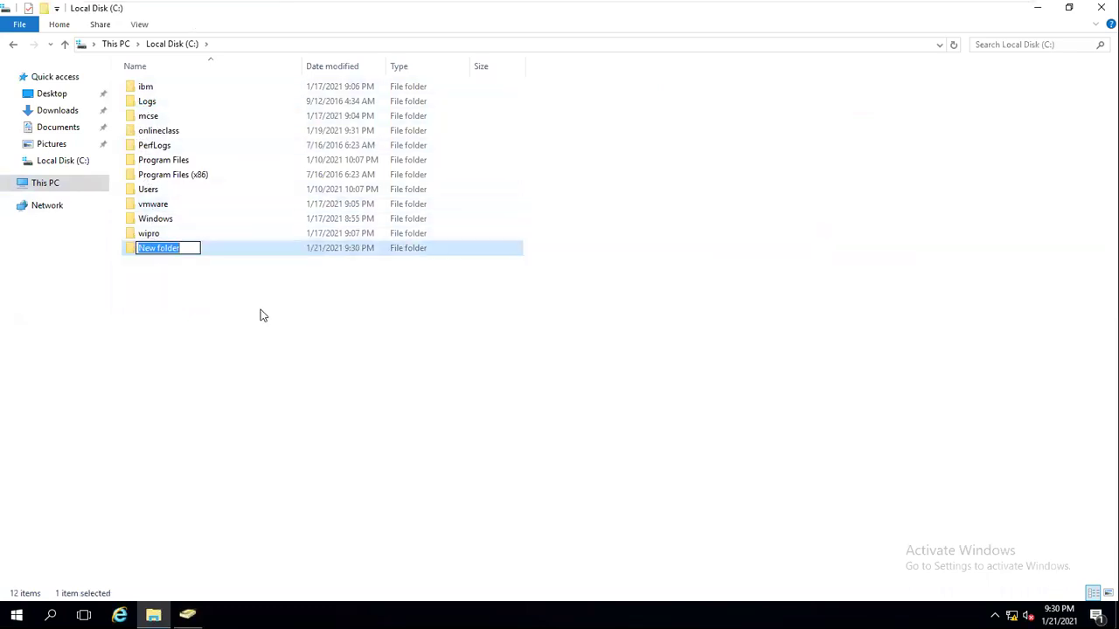
{"action": "type", "text": "Roam"}
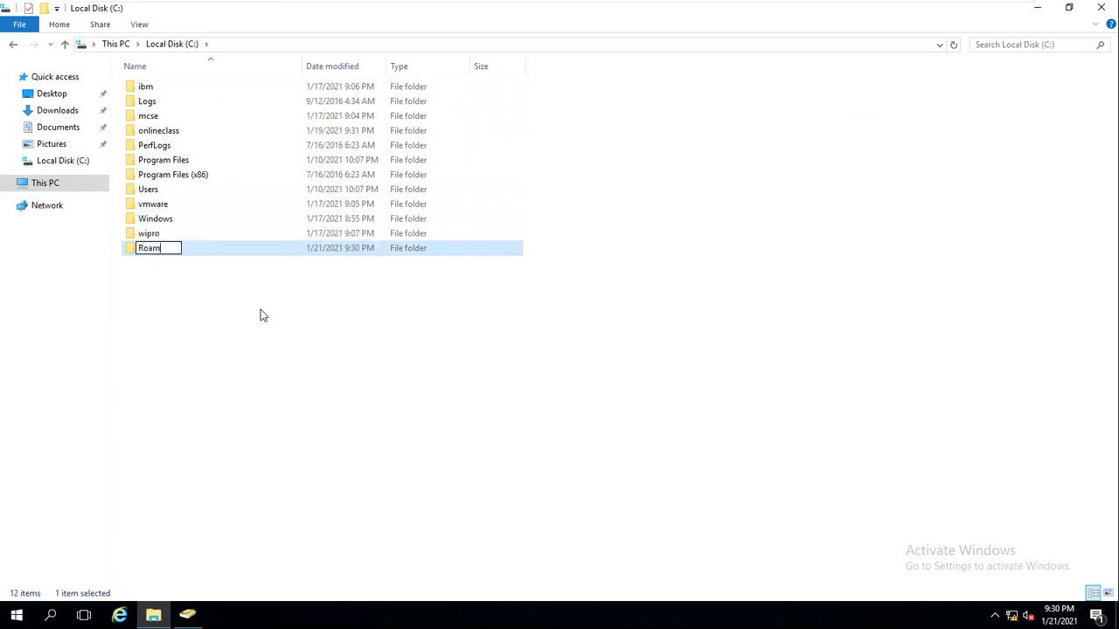
{"action": "key", "text": "Return"}
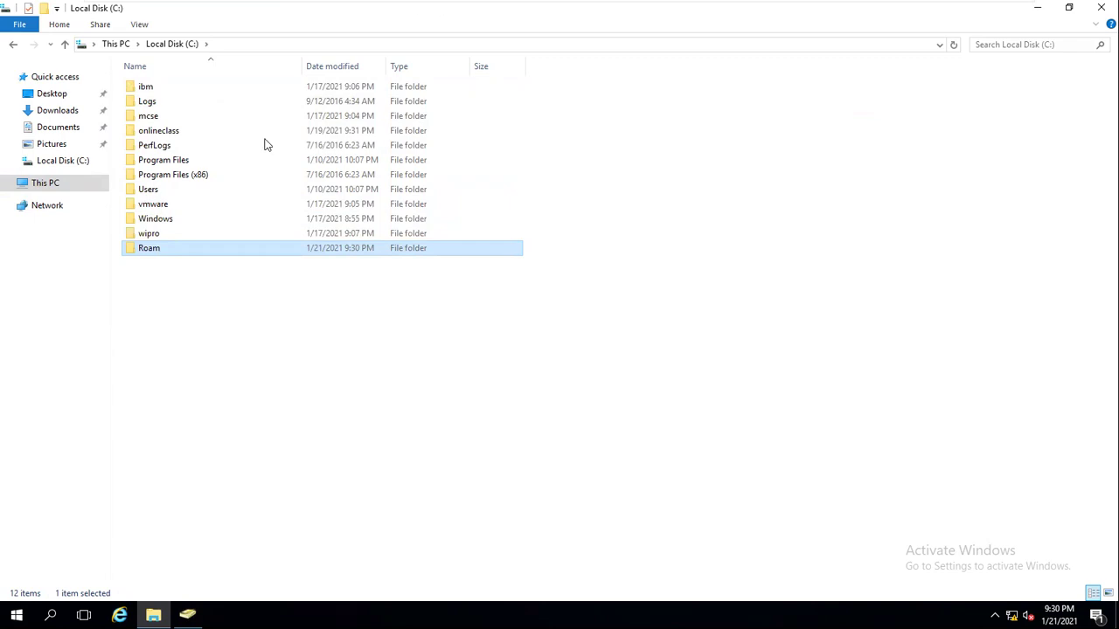
Share the Roam folder through Advanced Sharing, giving Everyone Full Control.
{"action": "right_click", "coordinate": [151, 251]}
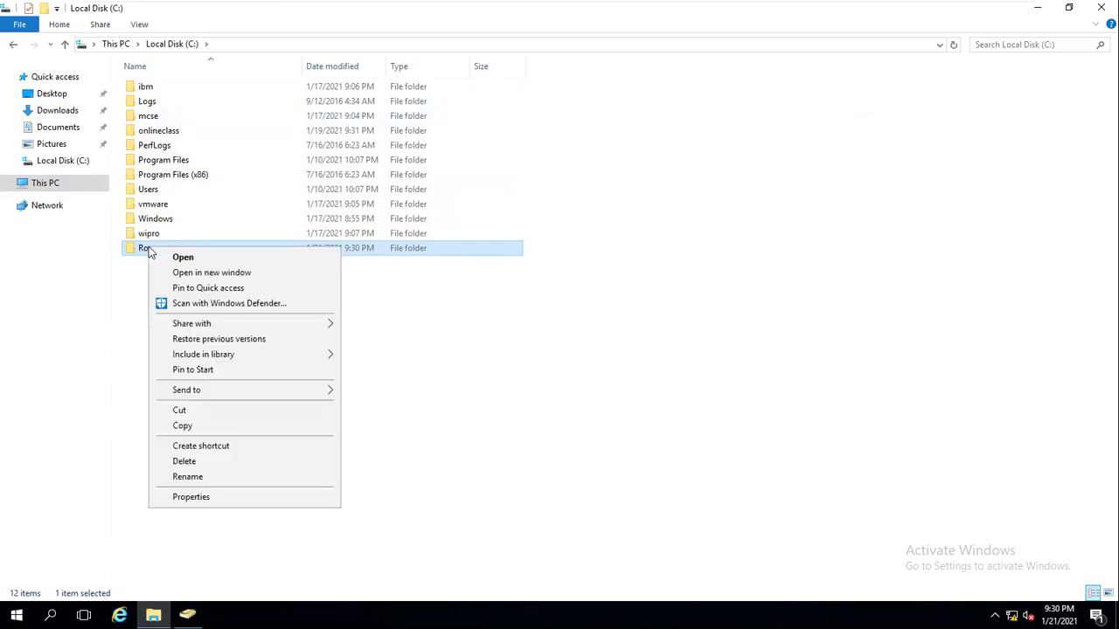
{"action": "left_click", "coordinate": [218, 498]}
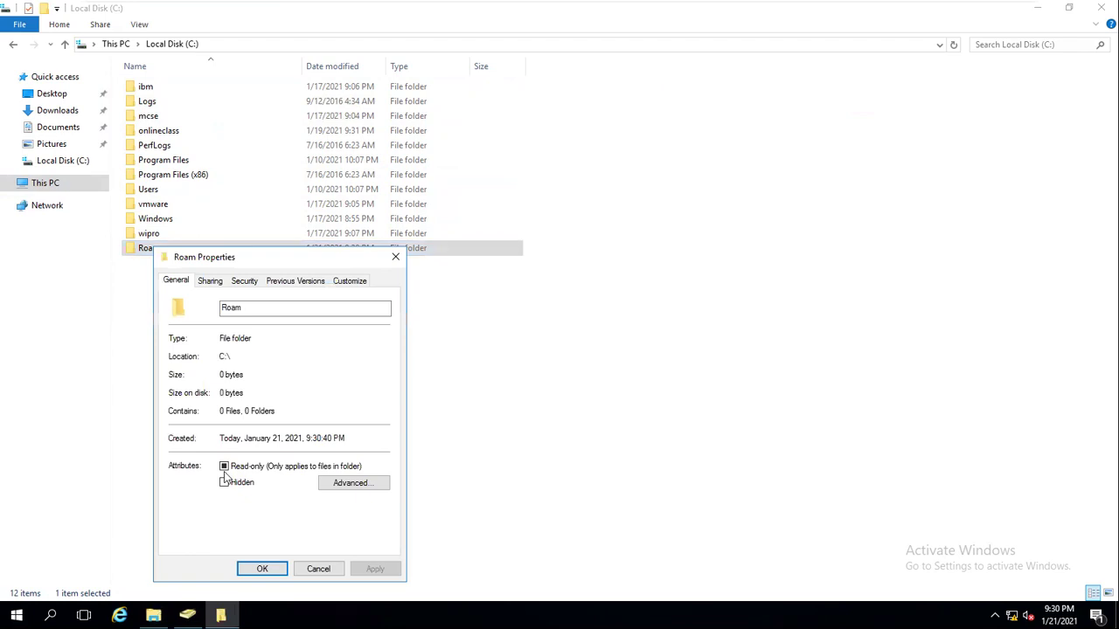
{"action": "left_click", "coordinate": [213, 280]}
{"action": "left_click_drag", "start_coordinate": [235, 257], "coordinate": [348, 153]}
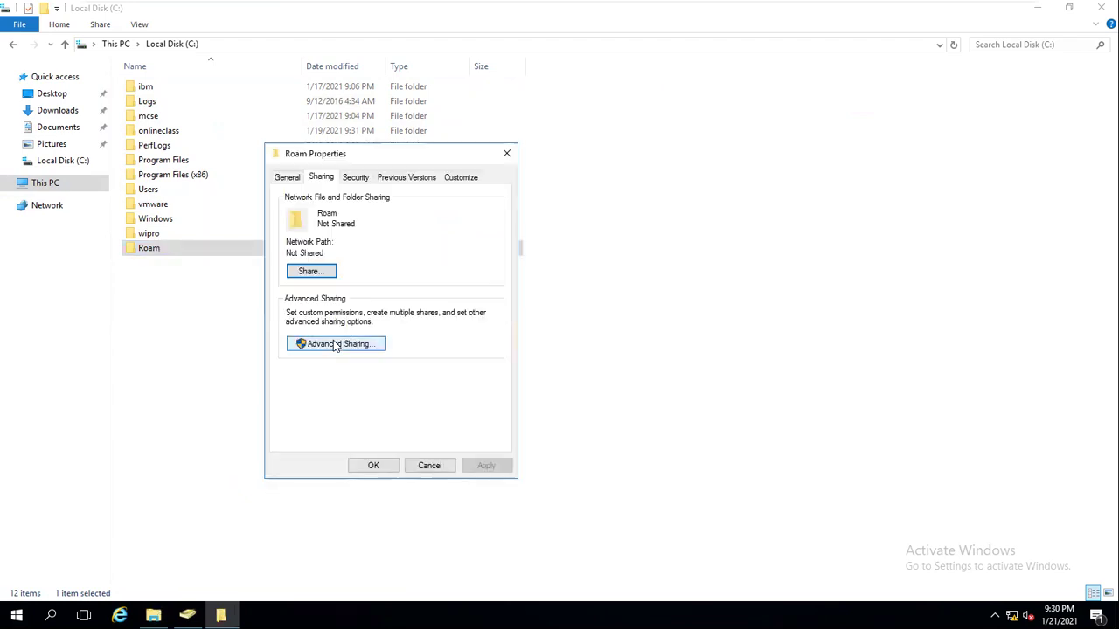
{"action": "left_click", "coordinate": [331, 344]}
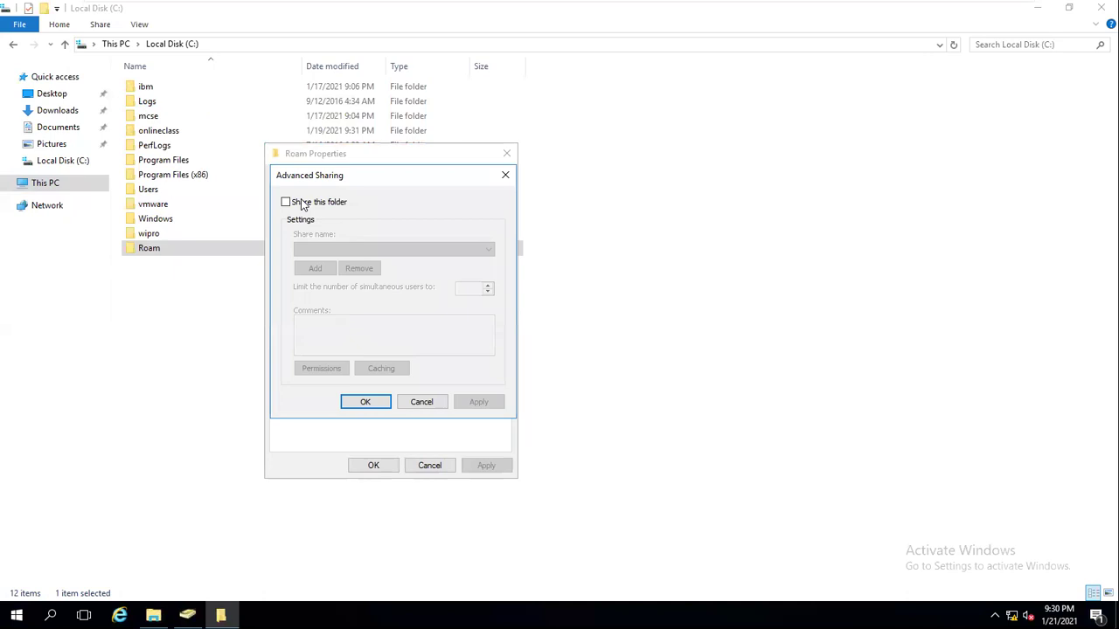
{"action": "left_click", "coordinate": [287, 202]}
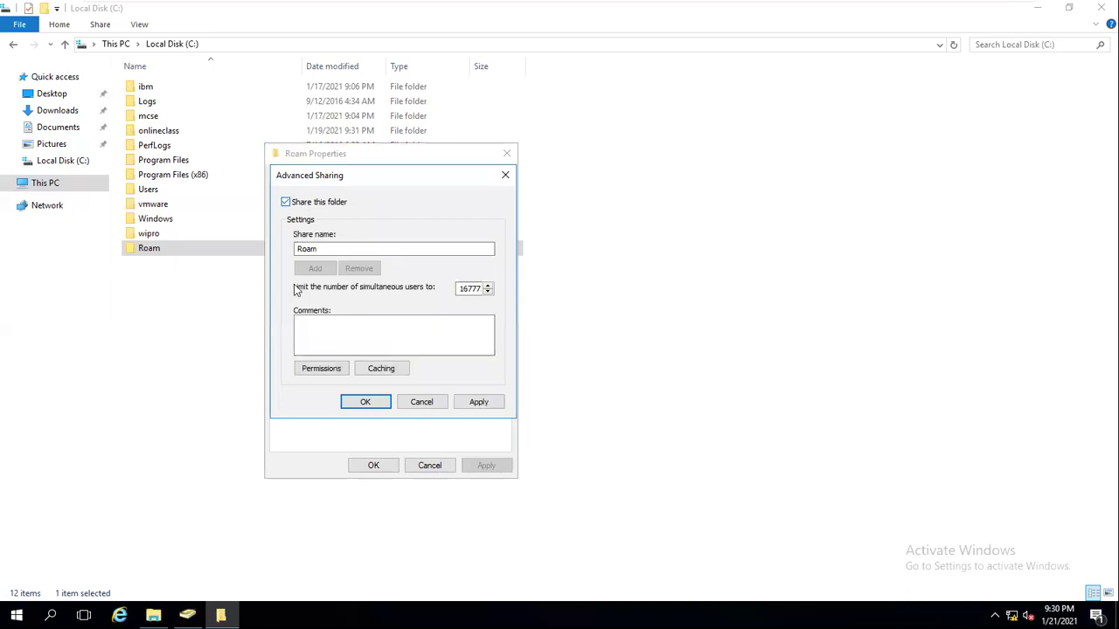
{"action": "left_click", "coordinate": [315, 370]}
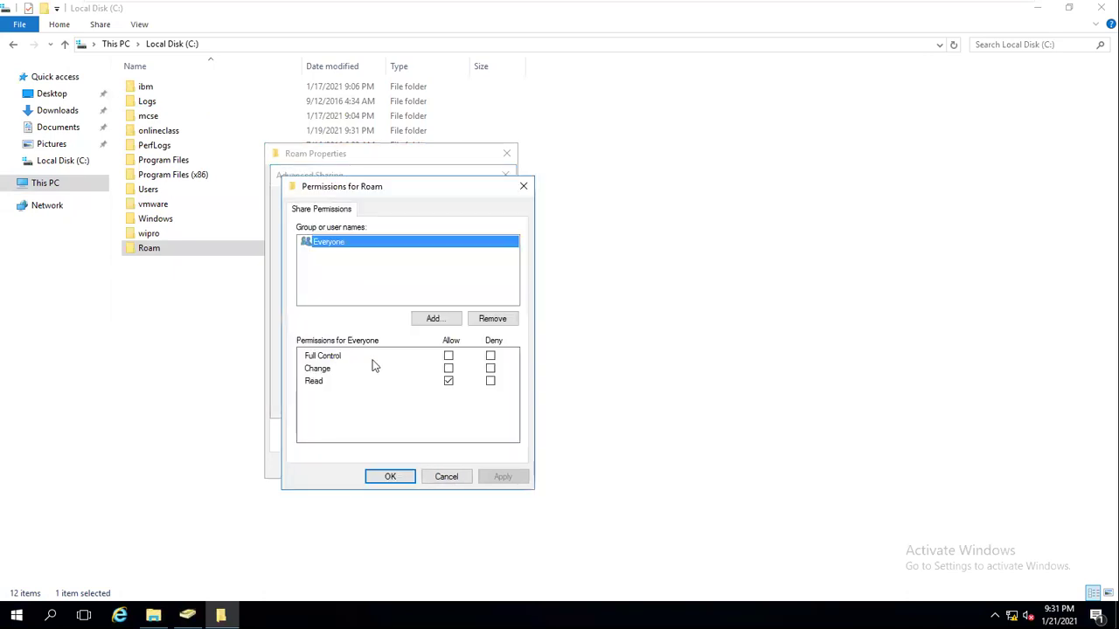
{"action": "left_click", "coordinate": [449, 356]}
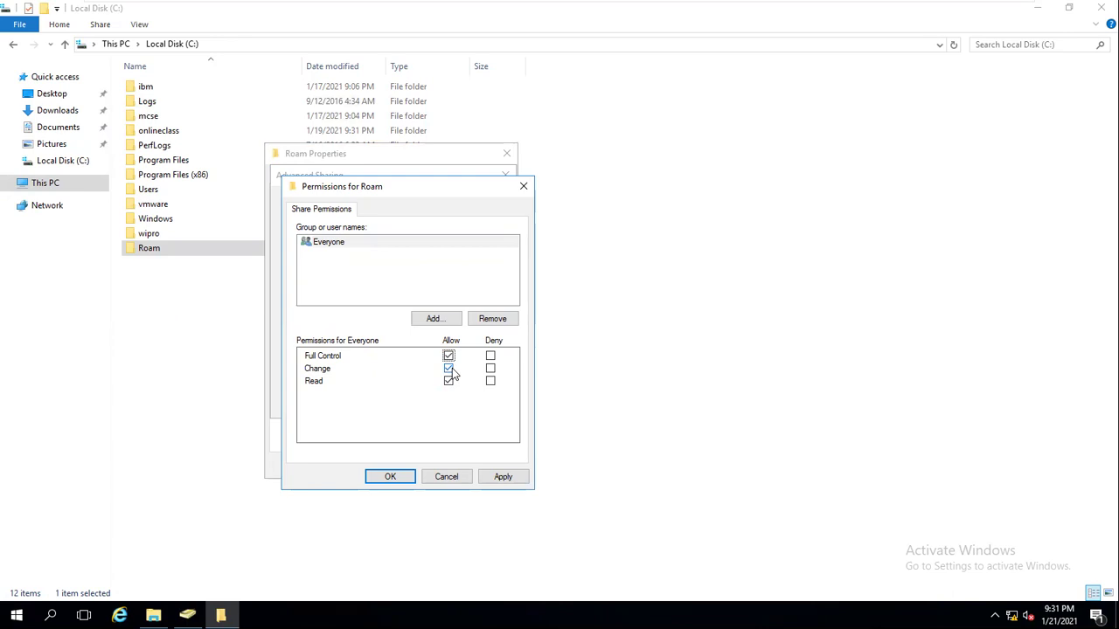
{"action": "left_click", "coordinate": [506, 480]}
{"action": "left_click", "coordinate": [390, 478]}
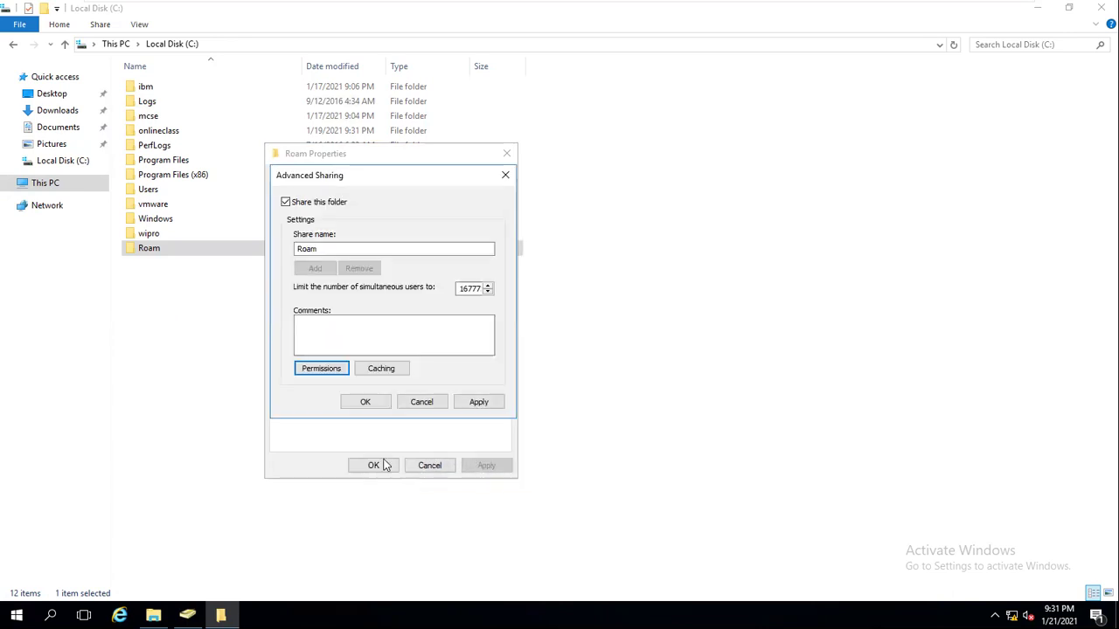
{"action": "left_click", "coordinate": [370, 403]}
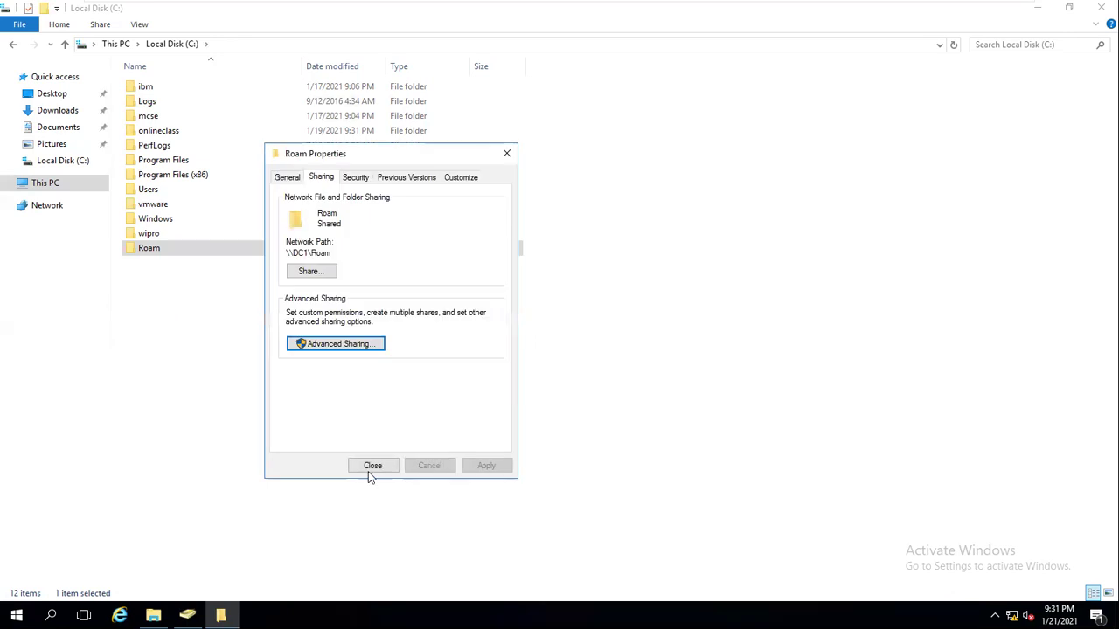
{"action": "left_click", "coordinate": [370, 465]}
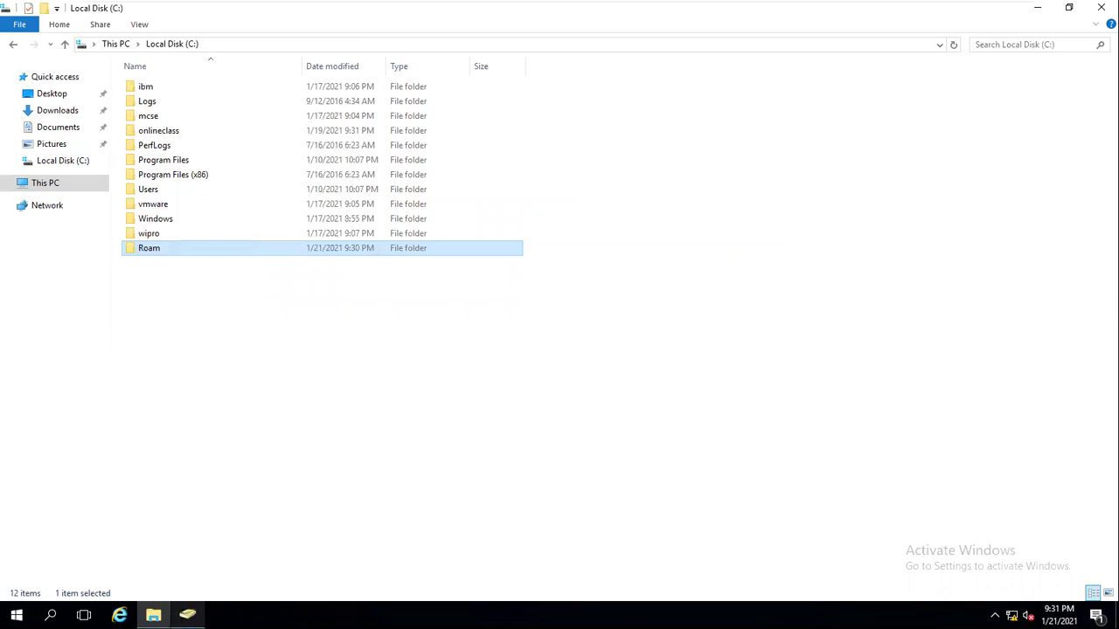
Open the user khan's Properties on the Profile tab in Active Directory Users and Computers.
{"action": "left_click", "coordinate": [185, 607]}
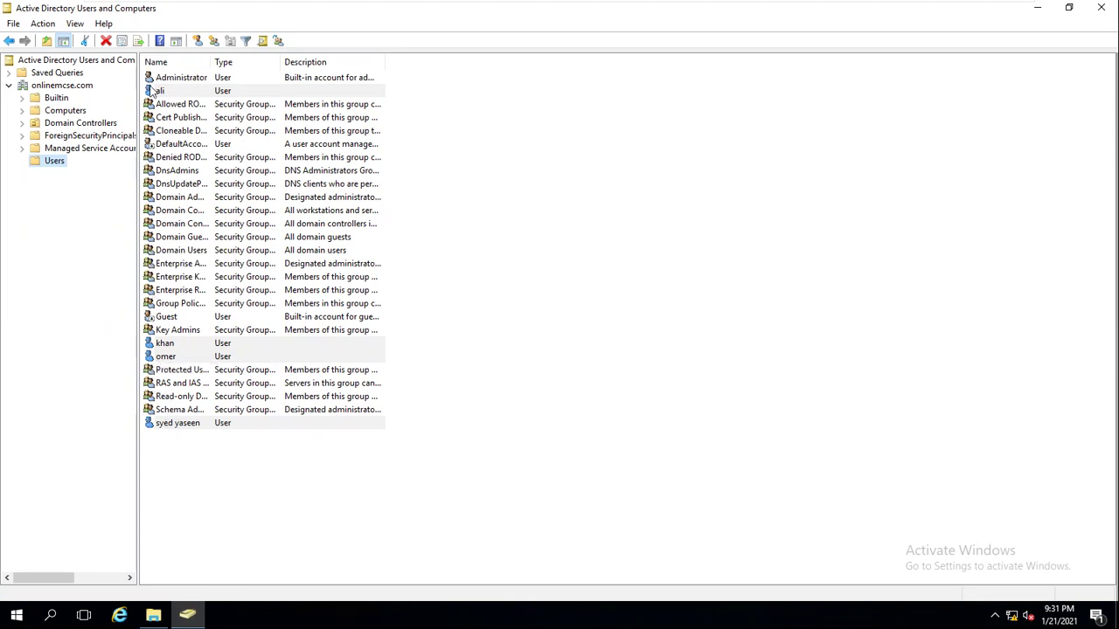
{"action": "left_click", "coordinate": [196, 278]}
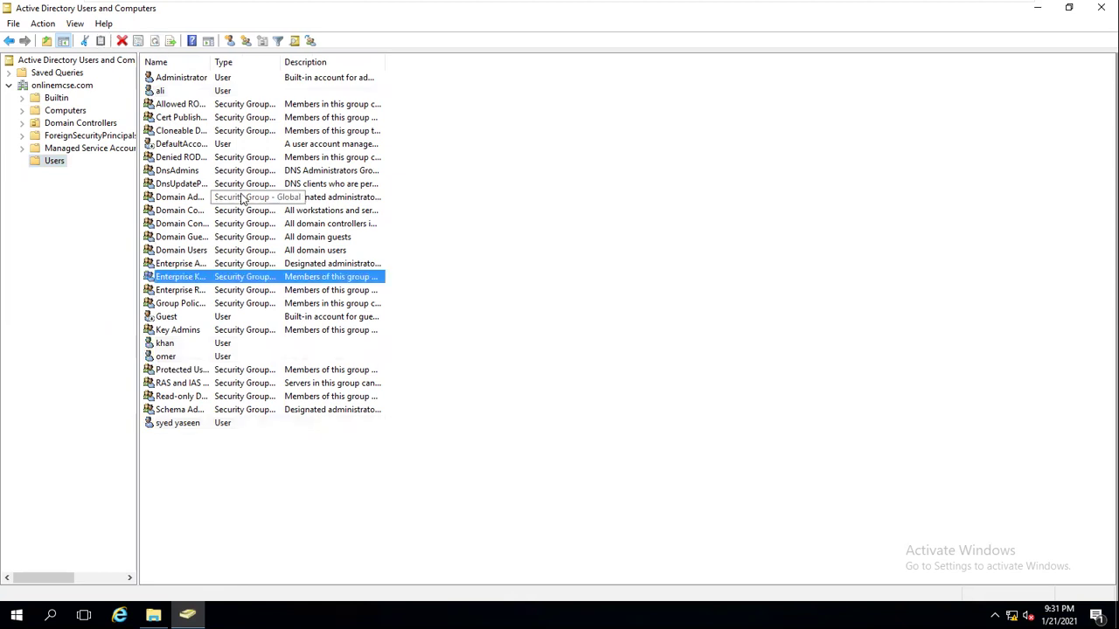
{"action": "left_click", "coordinate": [157, 346]}
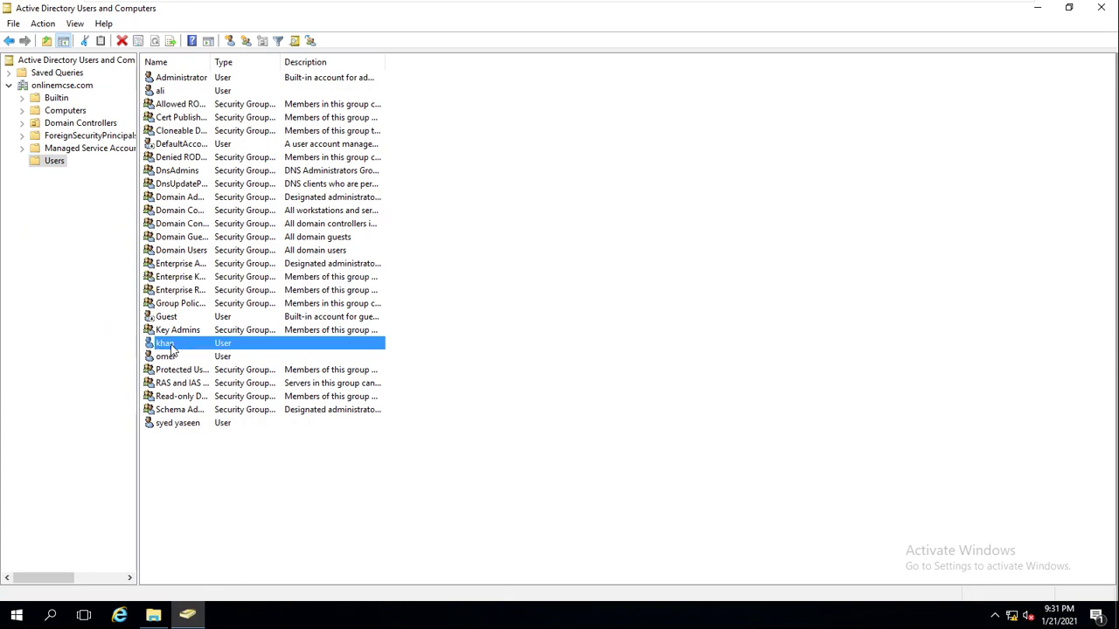
{"action": "right_click", "coordinate": [172, 347]}
{"action": "left_click", "coordinate": [242, 540]}
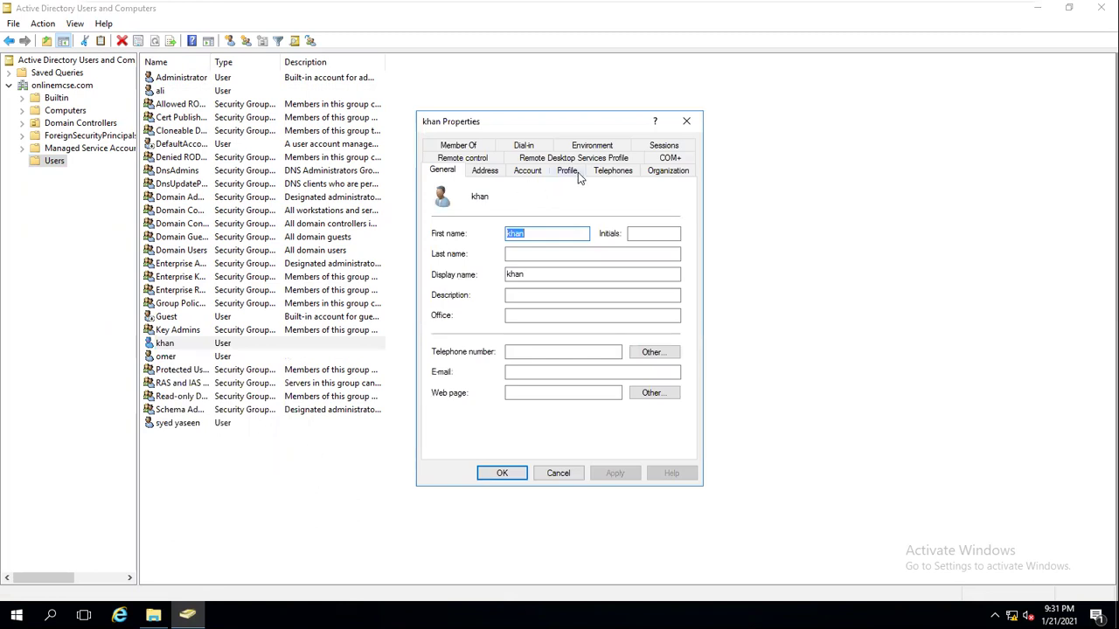
{"action": "left_click", "coordinate": [570, 173]}
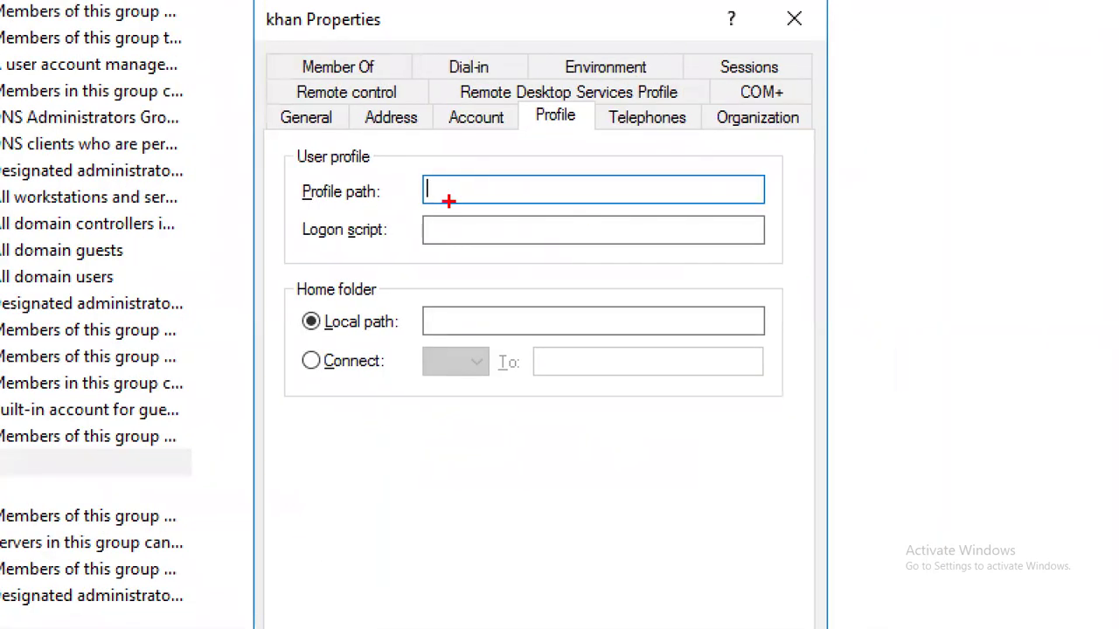
Try the \\servername\sharename\username pattern, then start khan's profile path as \\.
{"action": "type", "text": "\\\\server"}
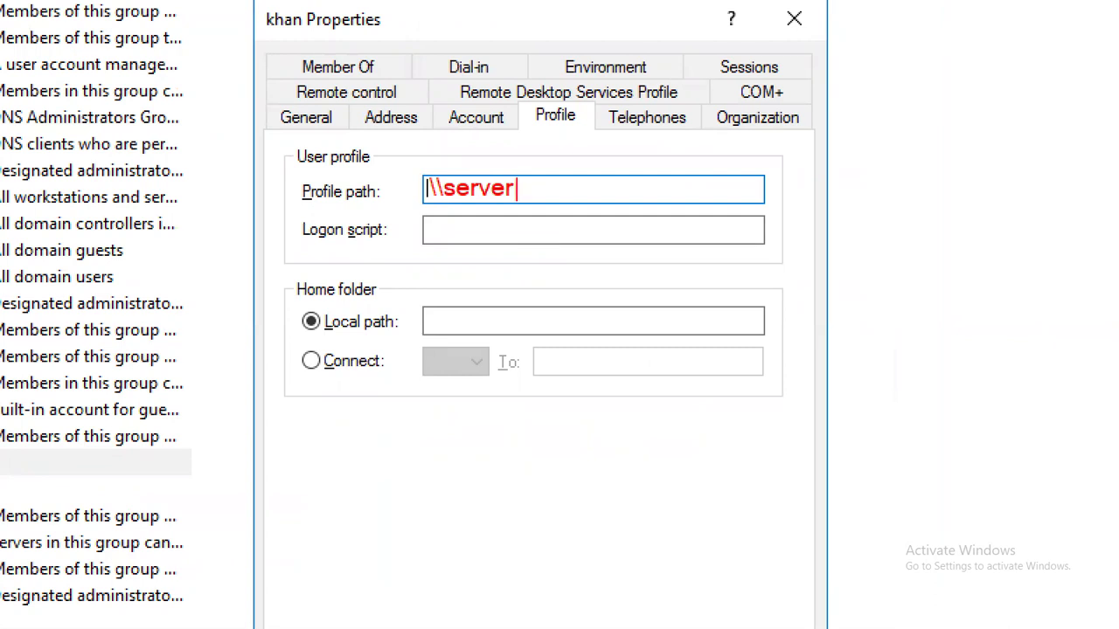
{"action": "type", "text": "name\\"}
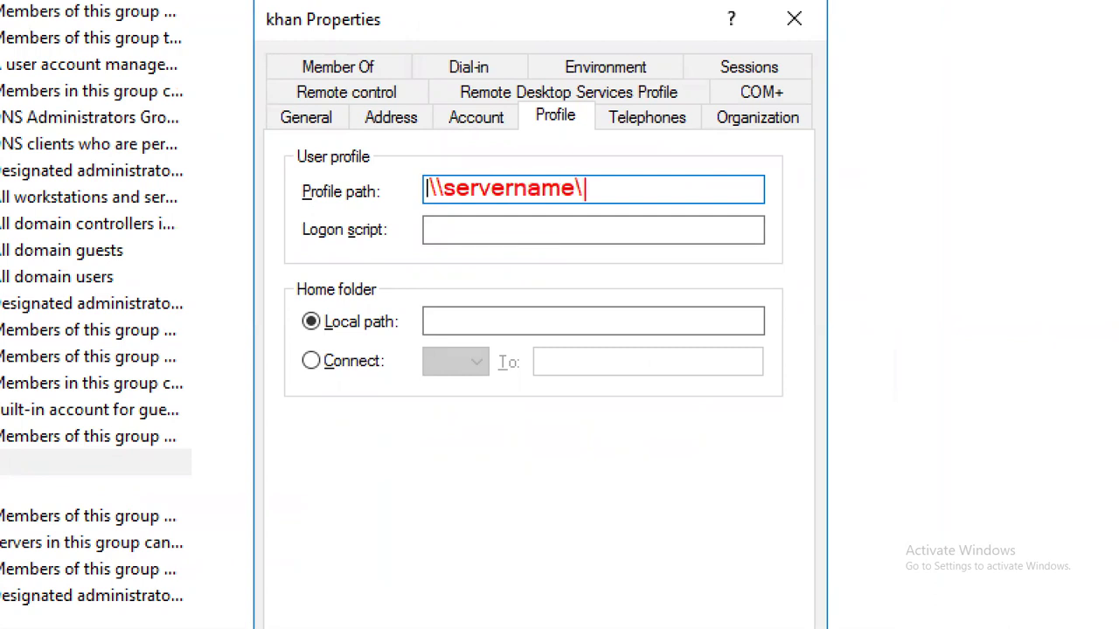
{"action": "type", "text": "share"}
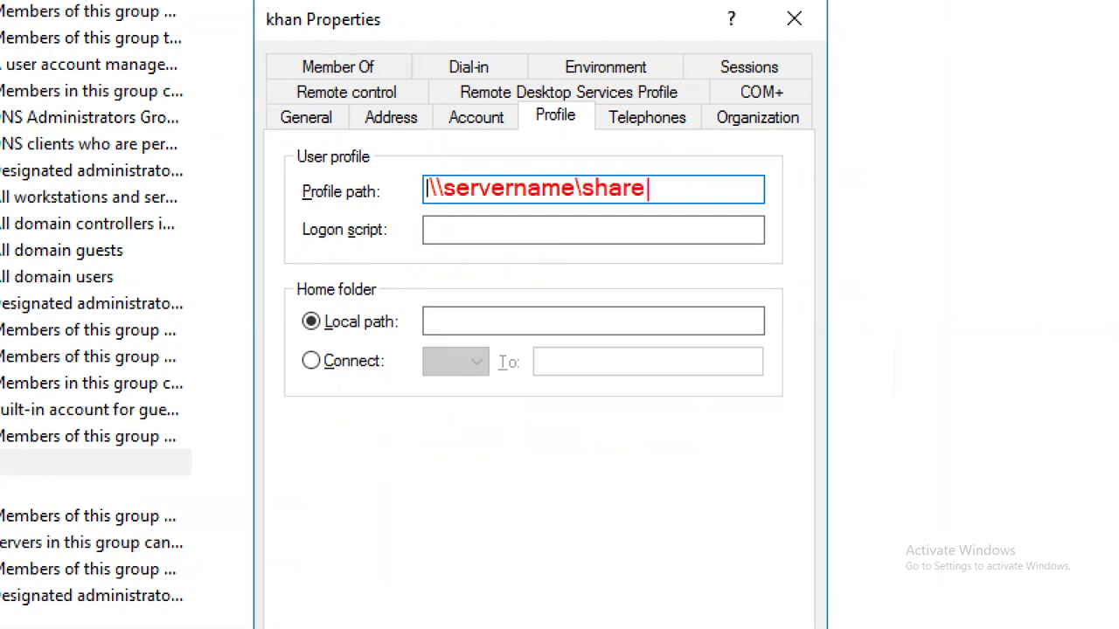
{"action": "type", "text": "name\\"}
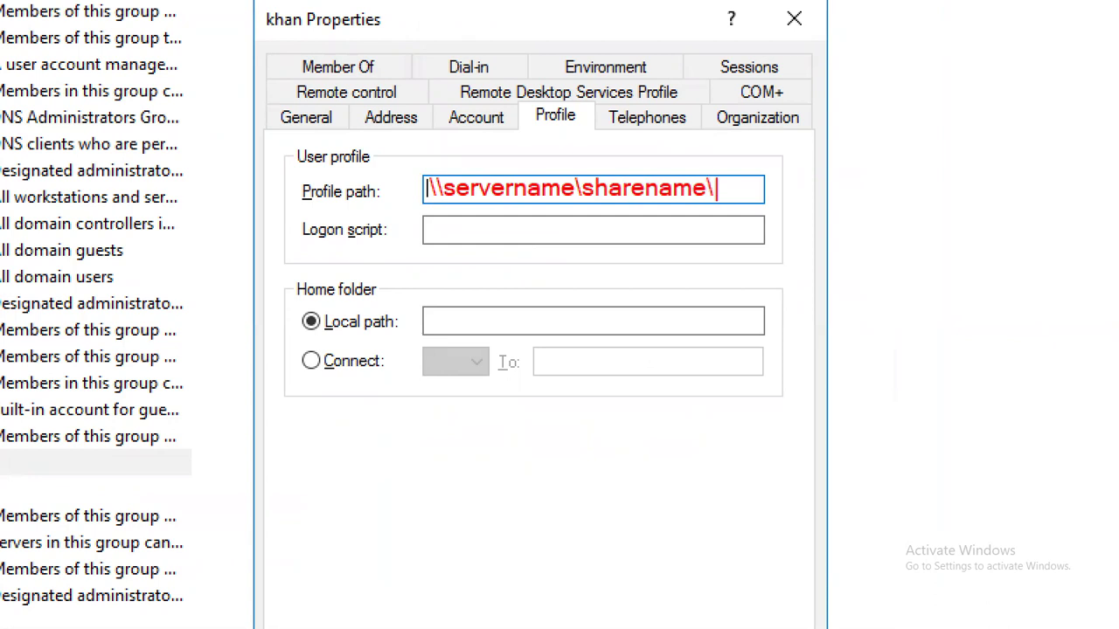
{"action": "type", "text": "kh"}
{"action": "key", "text": "BackSpace"}
{"action": "key", "text": "BackSpace"}
{"action": "type", "text": "username"}
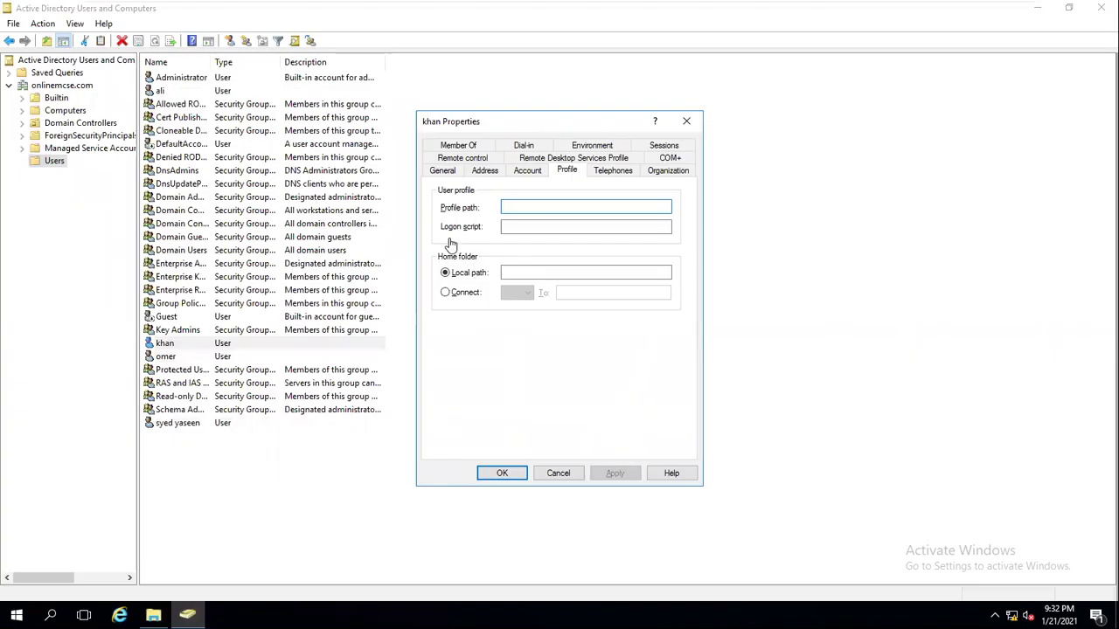
{"action": "type", "text": "\\\\"}
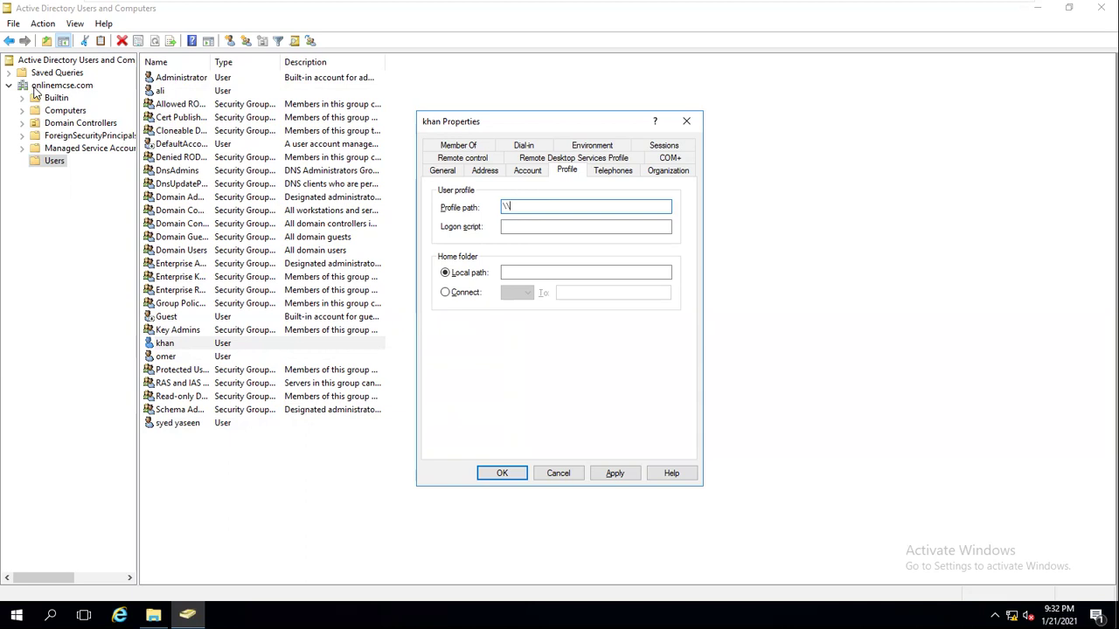
{"action": "left_click", "coordinate": [15, 616]}
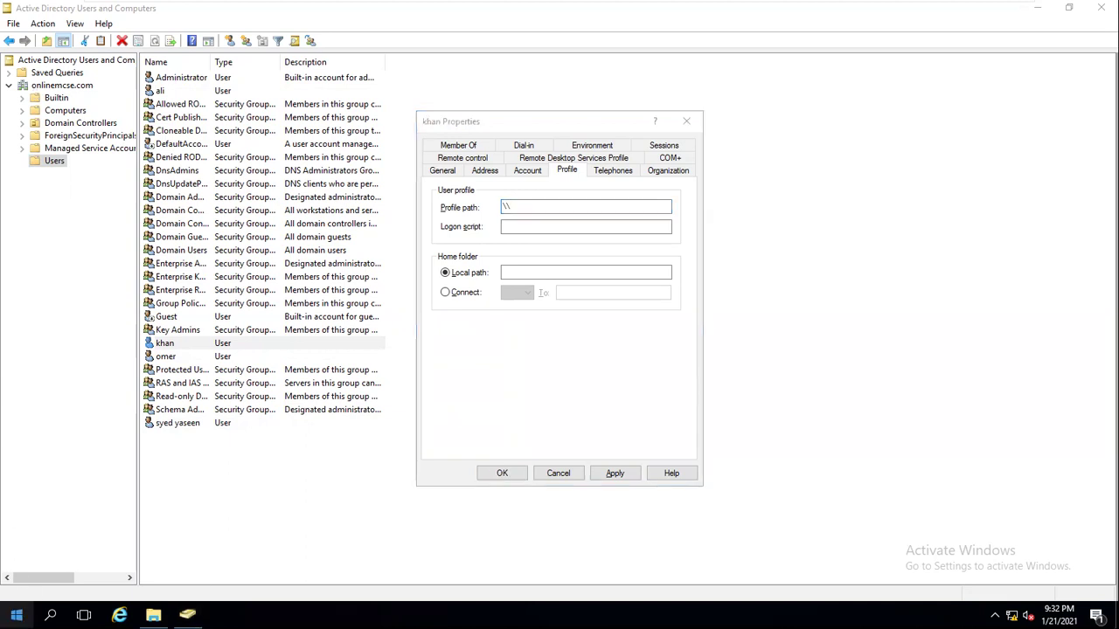
Check the computer name, then save khan's profile path as \\dc1\roam\khan.
{"action": "right_click", "coordinate": [16, 615]}
{"action": "left_click", "coordinate": [46, 294]}
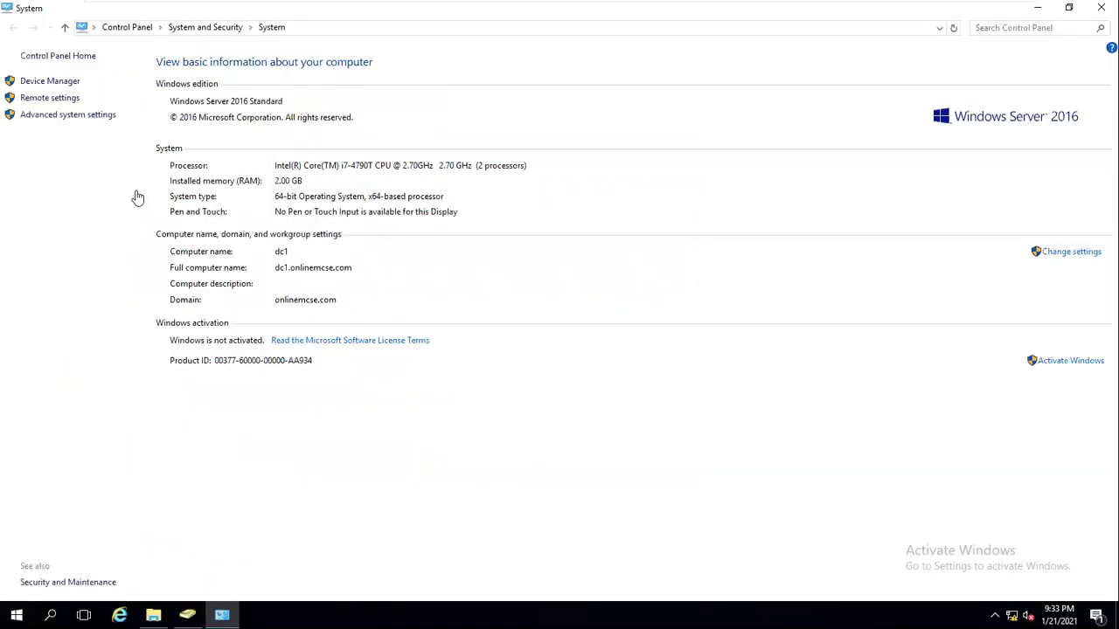
{"action": "left_click", "coordinate": [187, 615]}
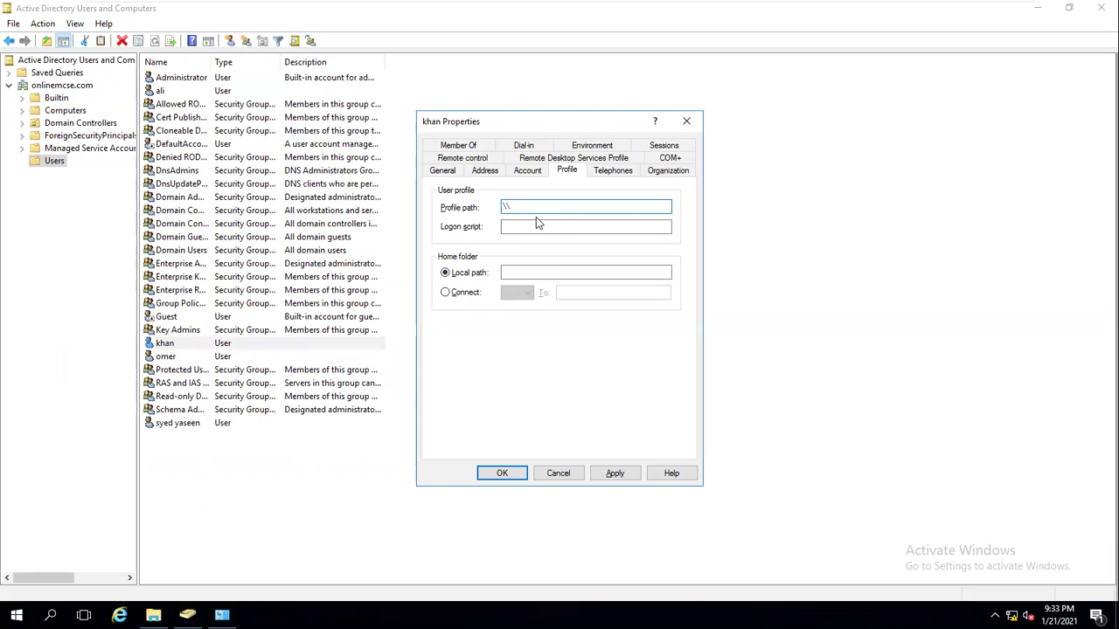
{"action": "type", "text": "dc1\\roam\\khan"}
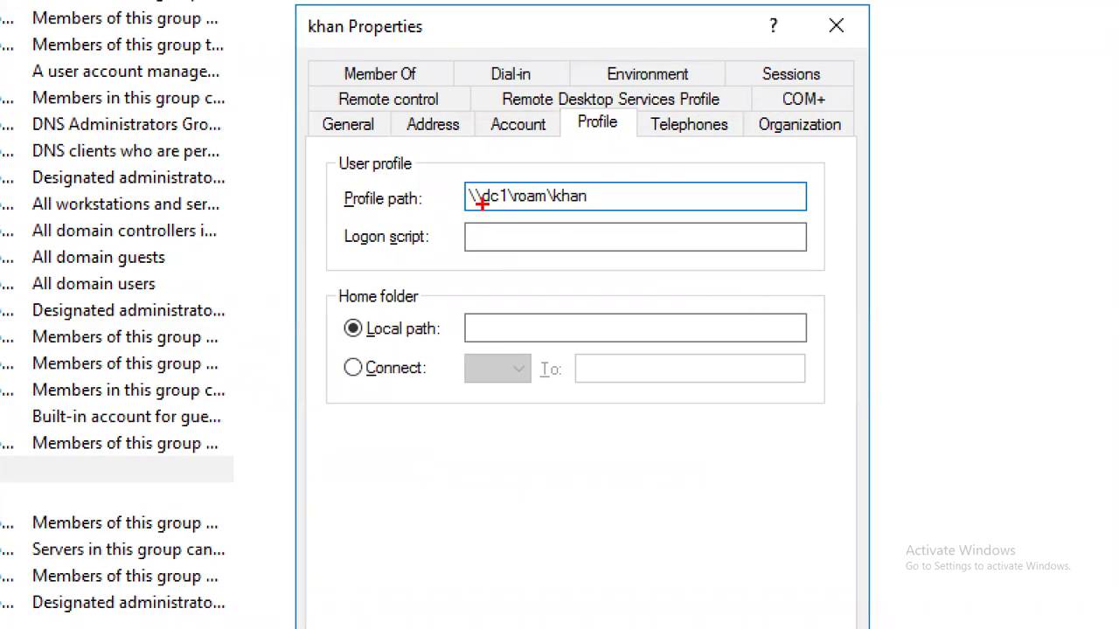
{"action": "mouse_move", "coordinate": [525, 212]}
{"action": "left_mouse_down"}
{"action": "mouse_move", "coordinate": [526, 230]}
{"action": "mouse_move", "coordinate": [569, 228]}
{"action": "left_mouse_up"}
{"action": "key", "text": "Escape"}
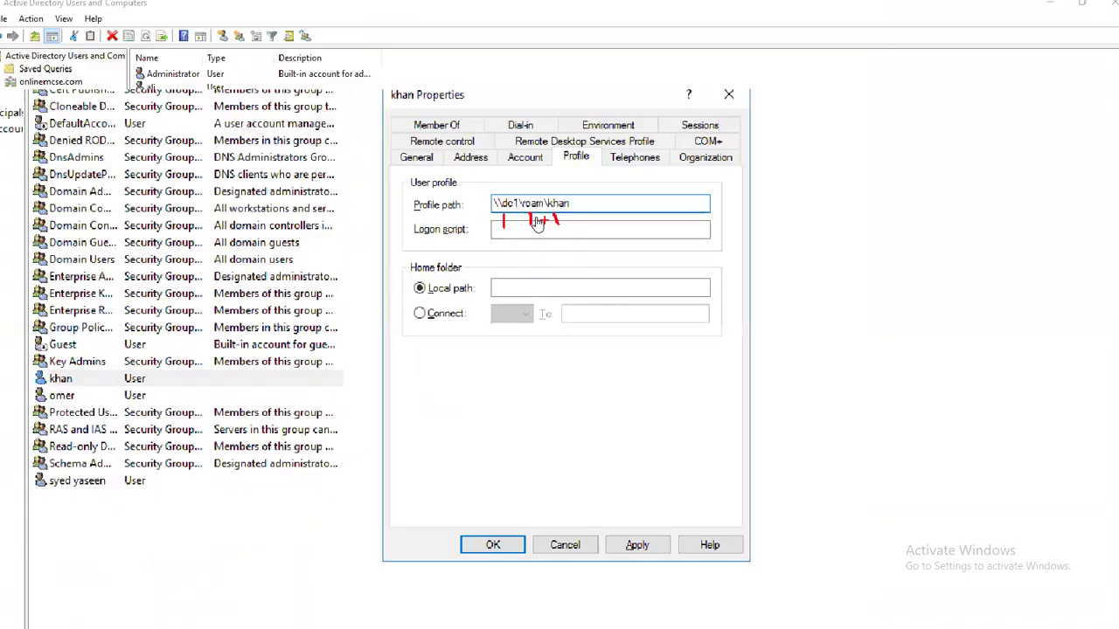
{"action": "left_click", "coordinate": [615, 475]}
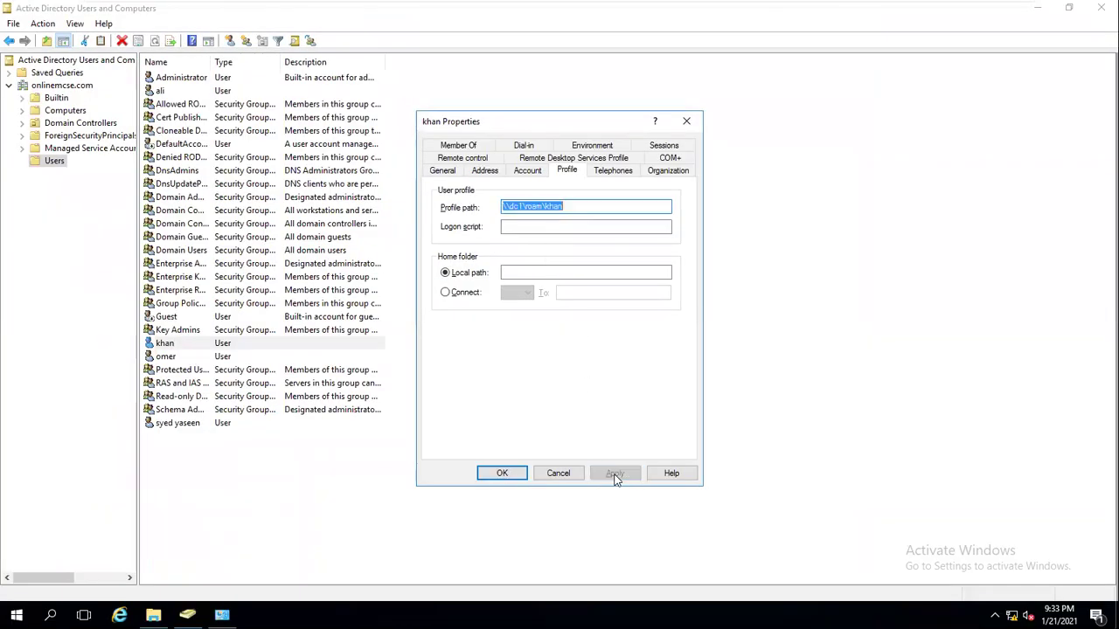
{"action": "left_click", "coordinate": [503, 475]}
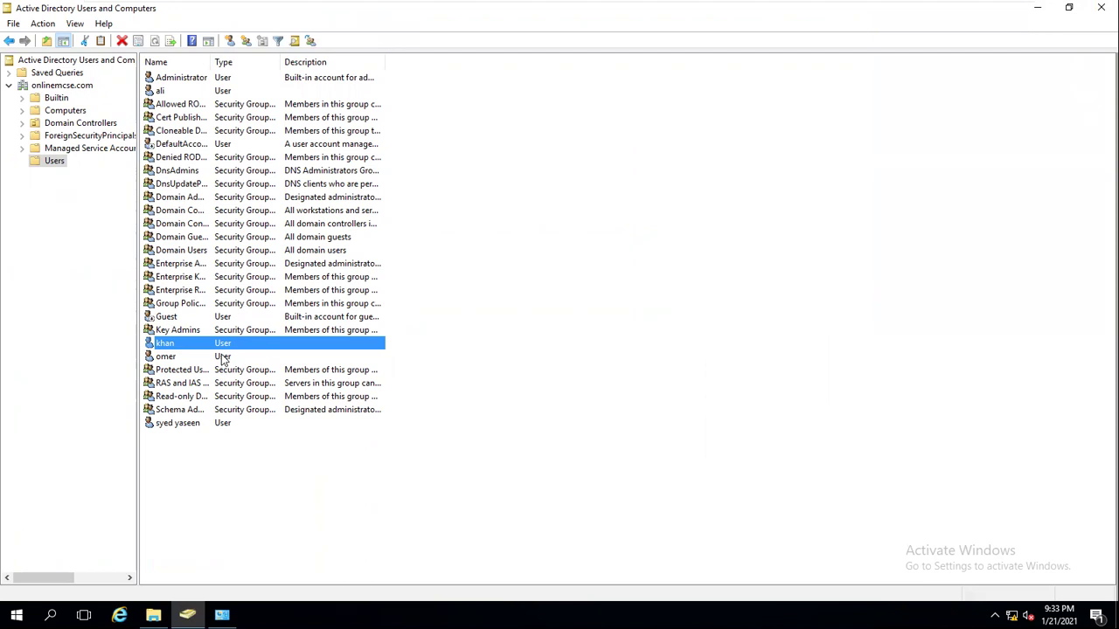
On the 12pm client, sign in as Other user khan with the account password.
{"action": "mouse_move", "coordinate": [411, 4]}
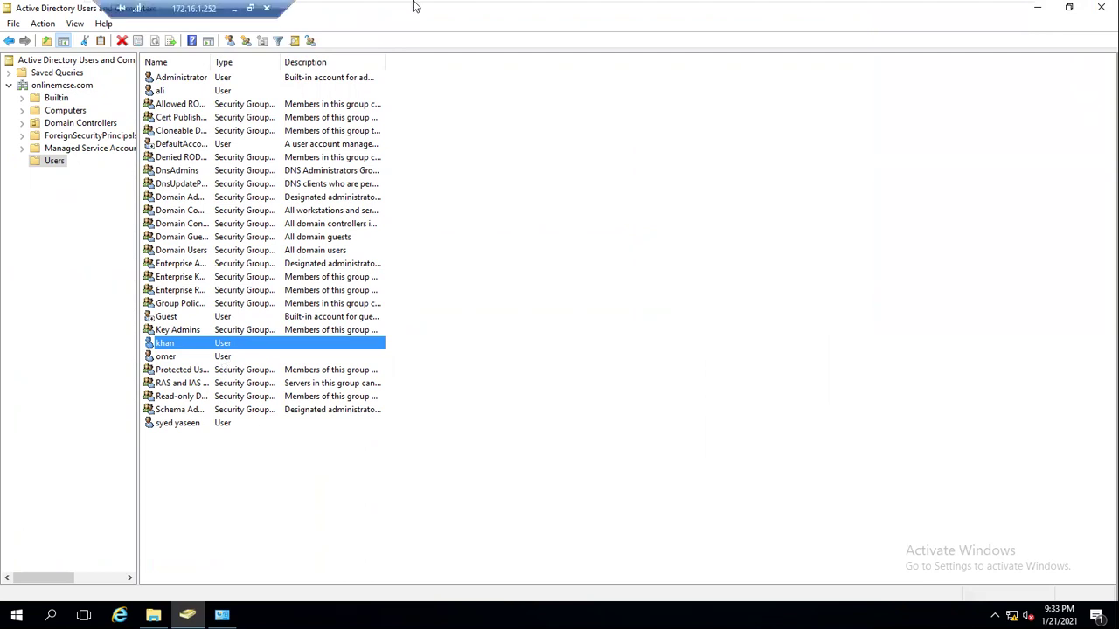
{"action": "left_click", "coordinate": [750, 10]}
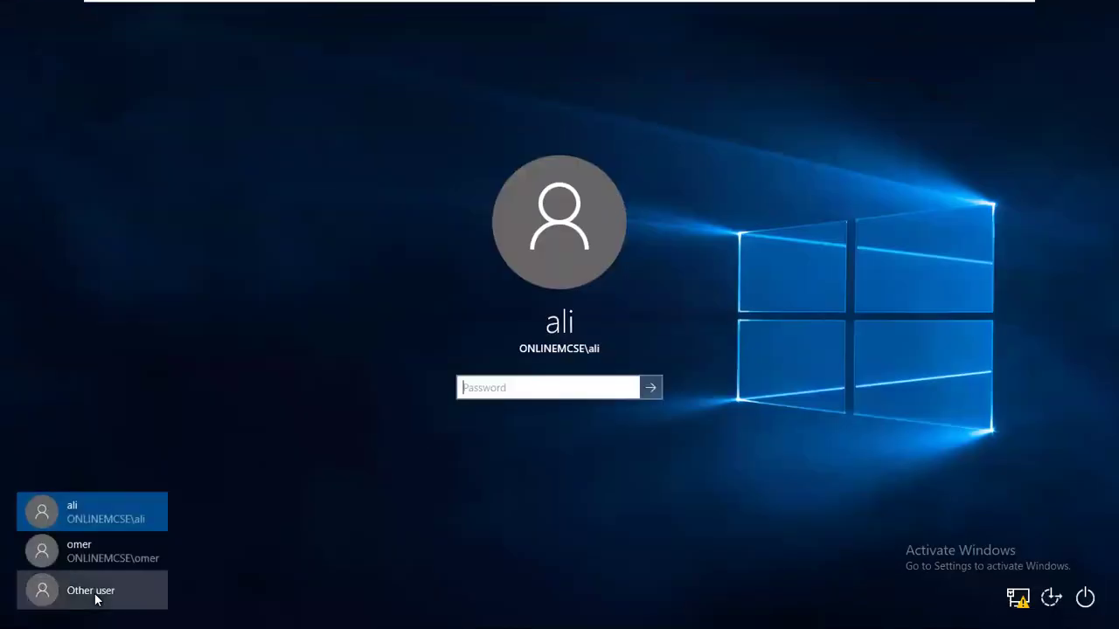
{"action": "left_click", "coordinate": [91, 591]}
{"action": "type", "text": "khan"}
{"action": "key", "text": "Tab"}
{"action": "type", "text": "••••••••"}
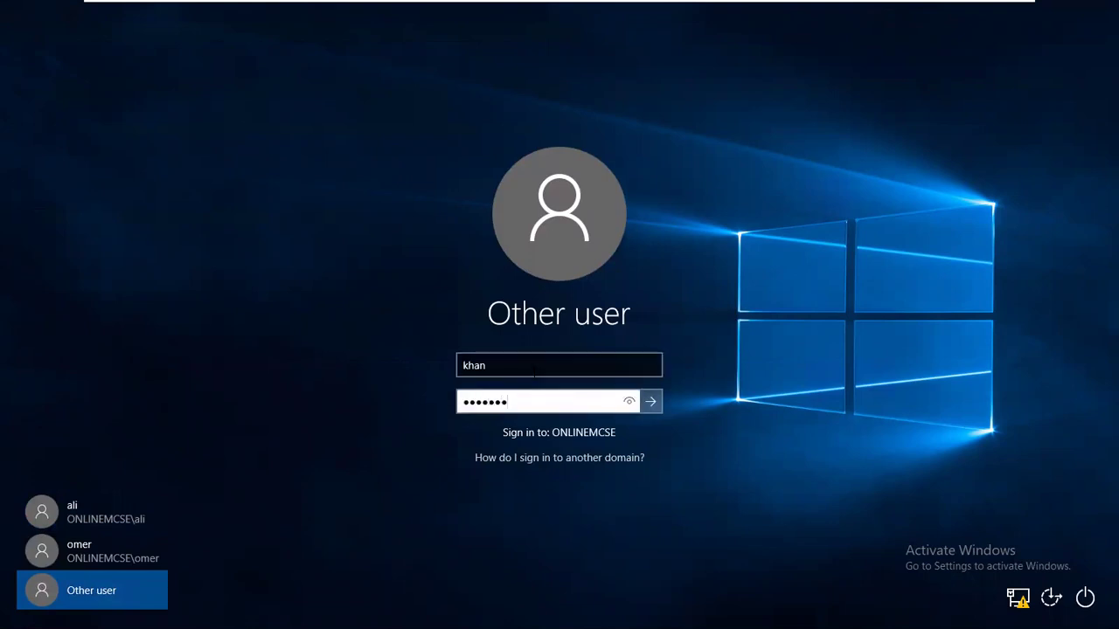
{"action": "key", "text": "Return"}
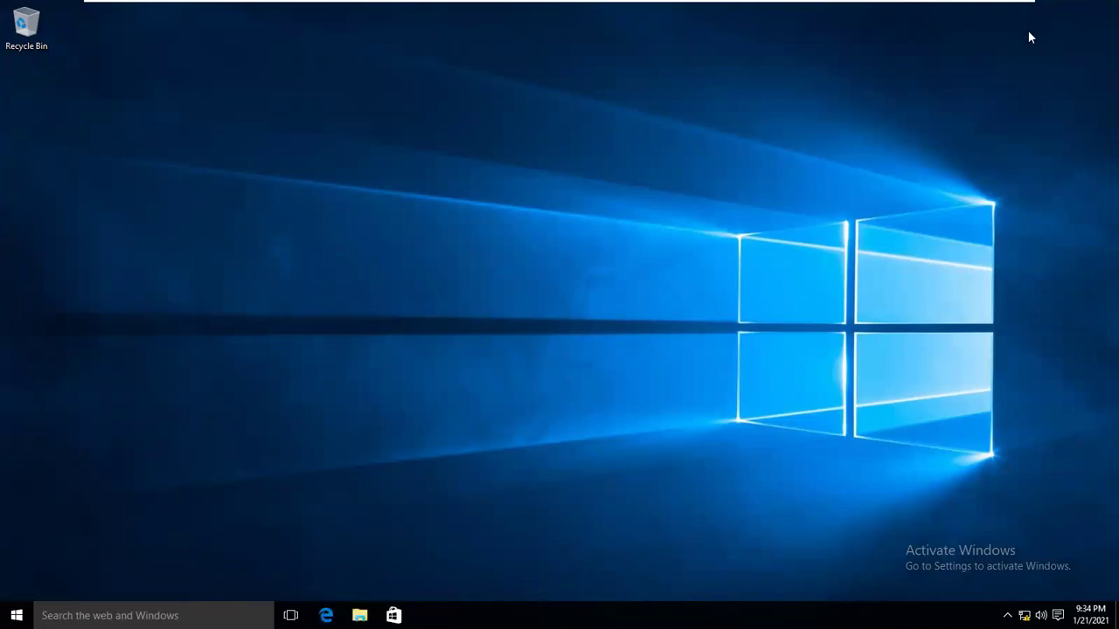
Switch to the other client VM and view its System page showing pc5.
{"action": "mouse_move", "coordinate": [842, 6]}
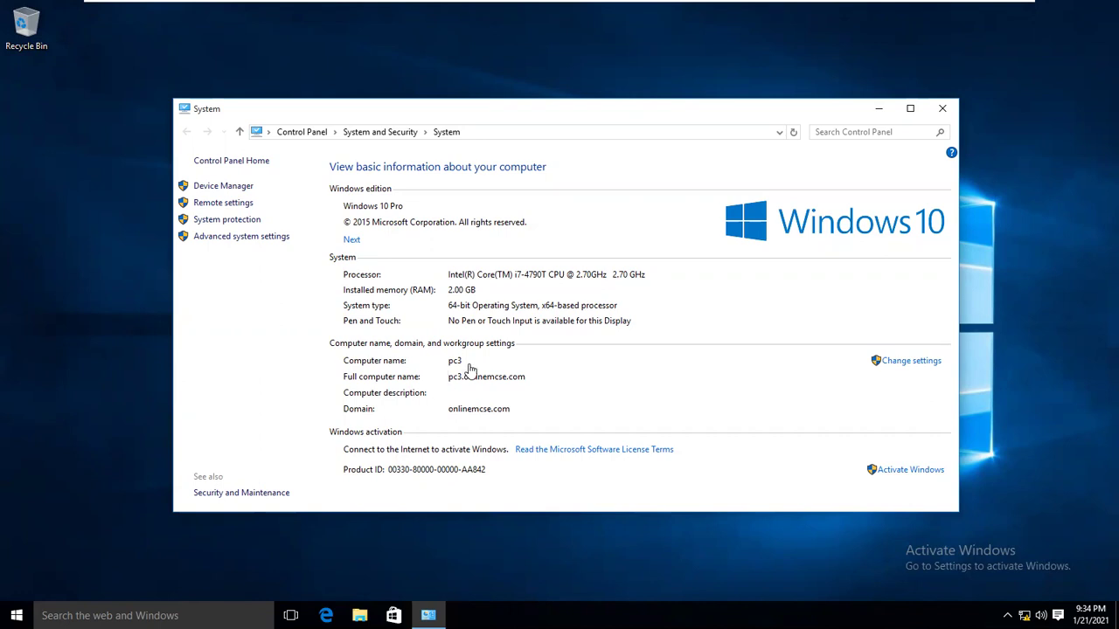
{"action": "mouse_move", "coordinate": [549, 4]}
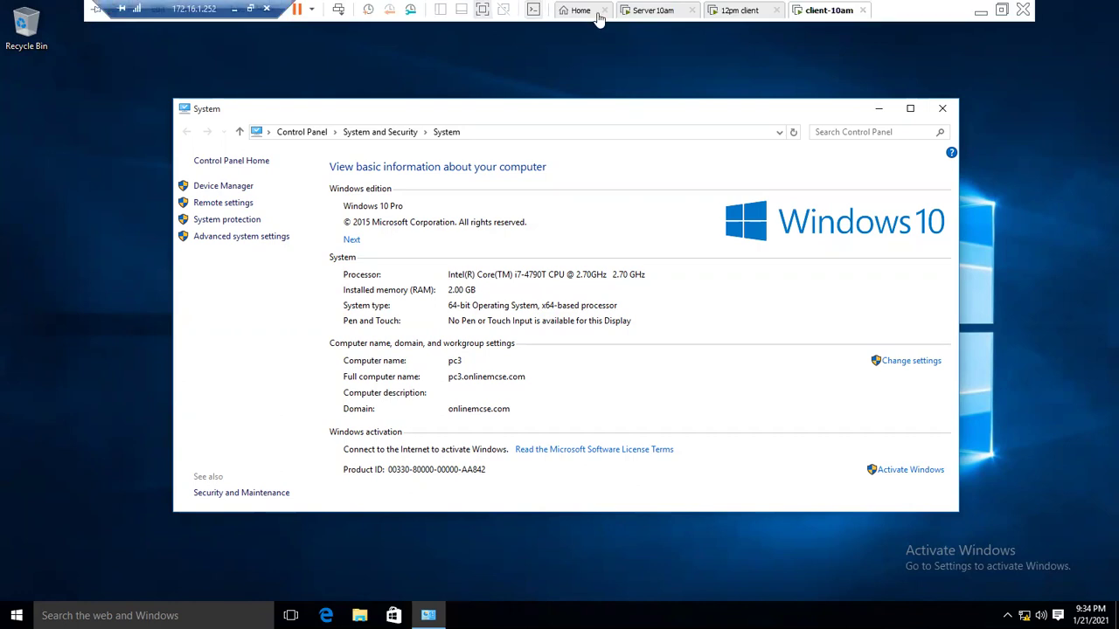
{"action": "left_click", "coordinate": [720, 10]}
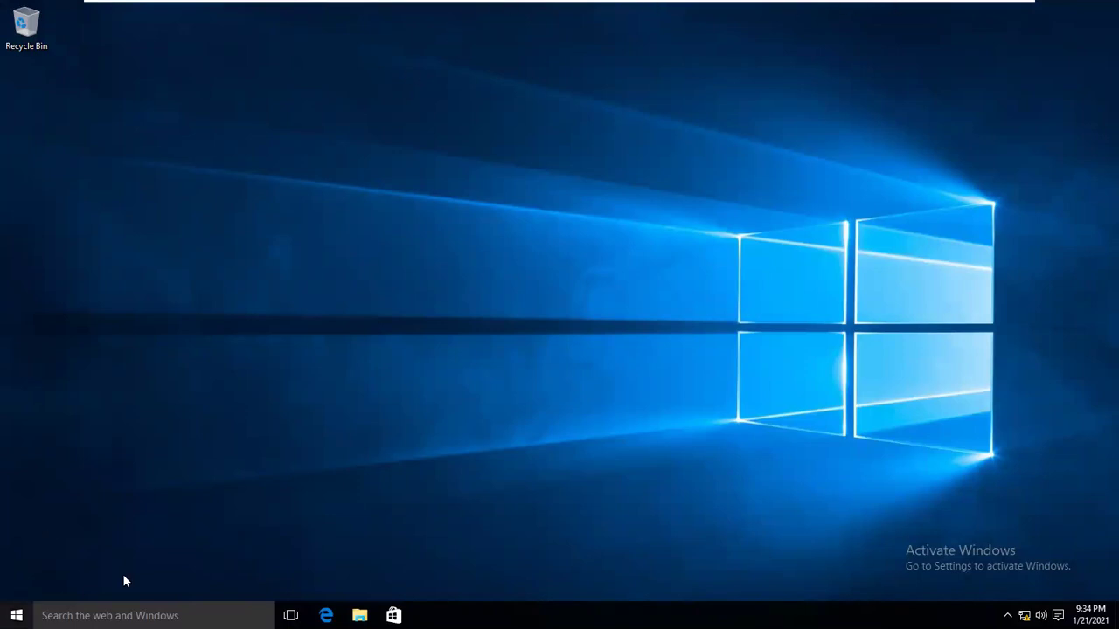
{"action": "right_click", "coordinate": [16, 615]}
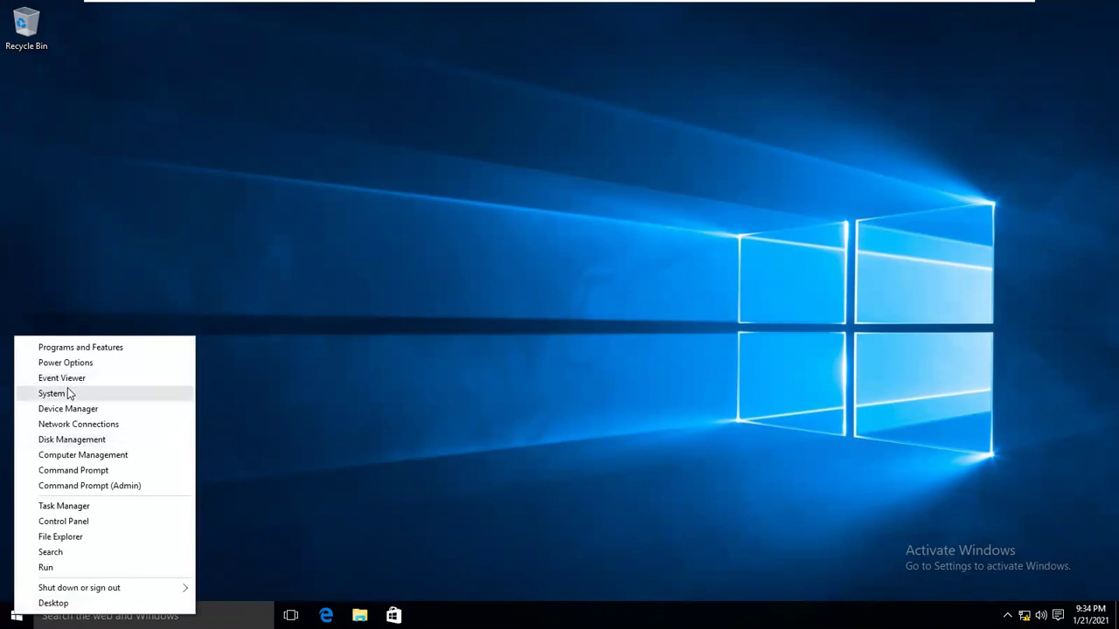
{"action": "left_click", "coordinate": [68, 392]}
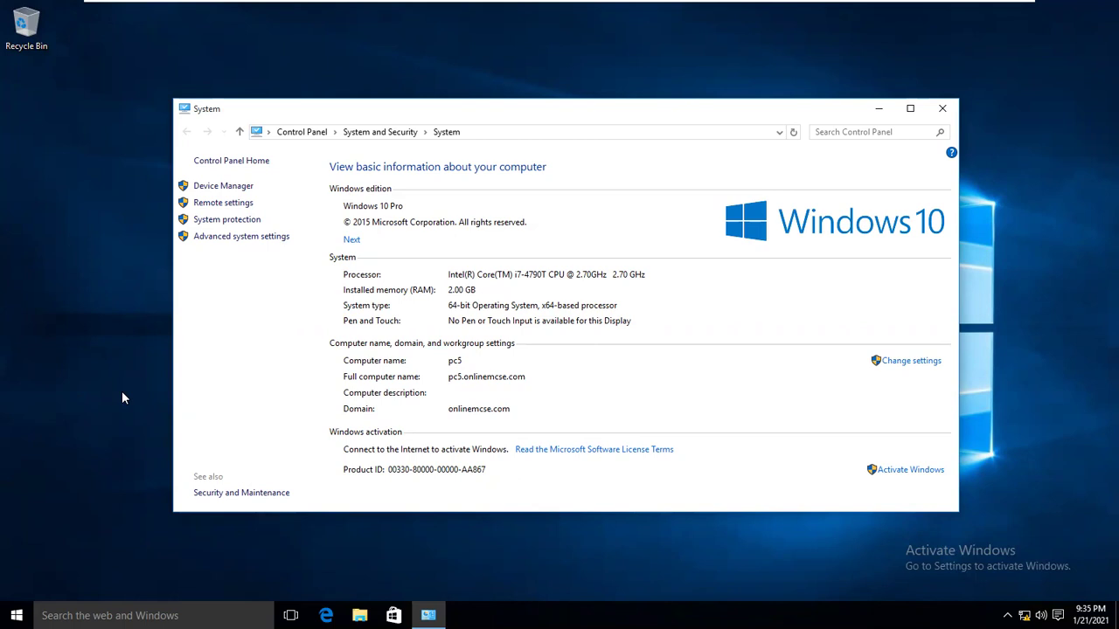
{"action": "key", "text": "super+r"}
Run control and open User Accounts' advanced profile properties showing the Roaming profile.
{"action": "type", "text": "control"}
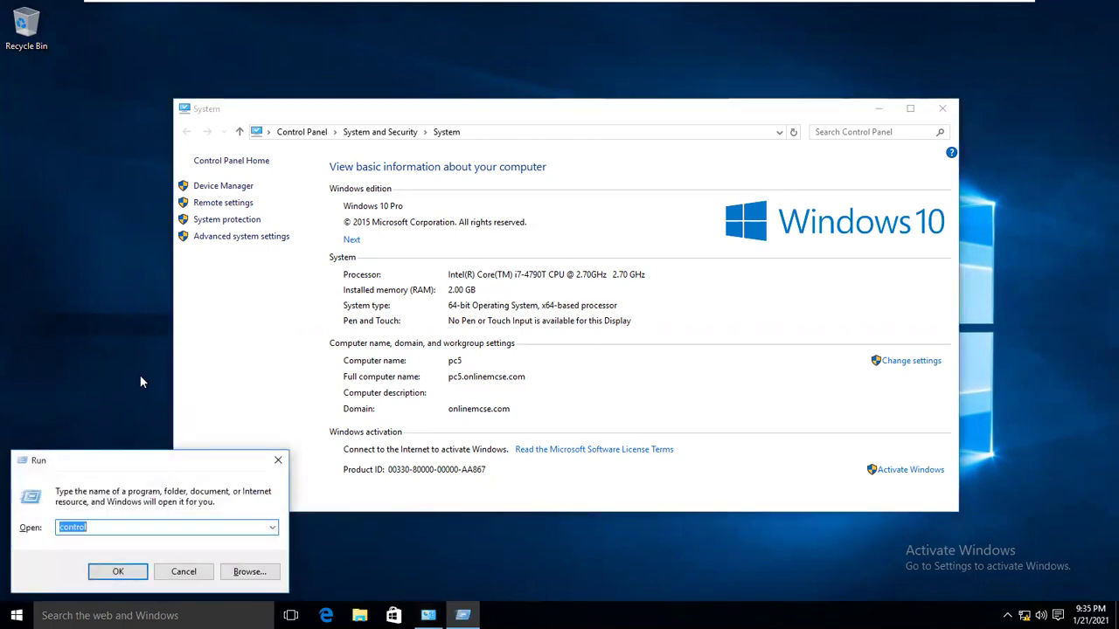
{"action": "key", "text": "Return"}
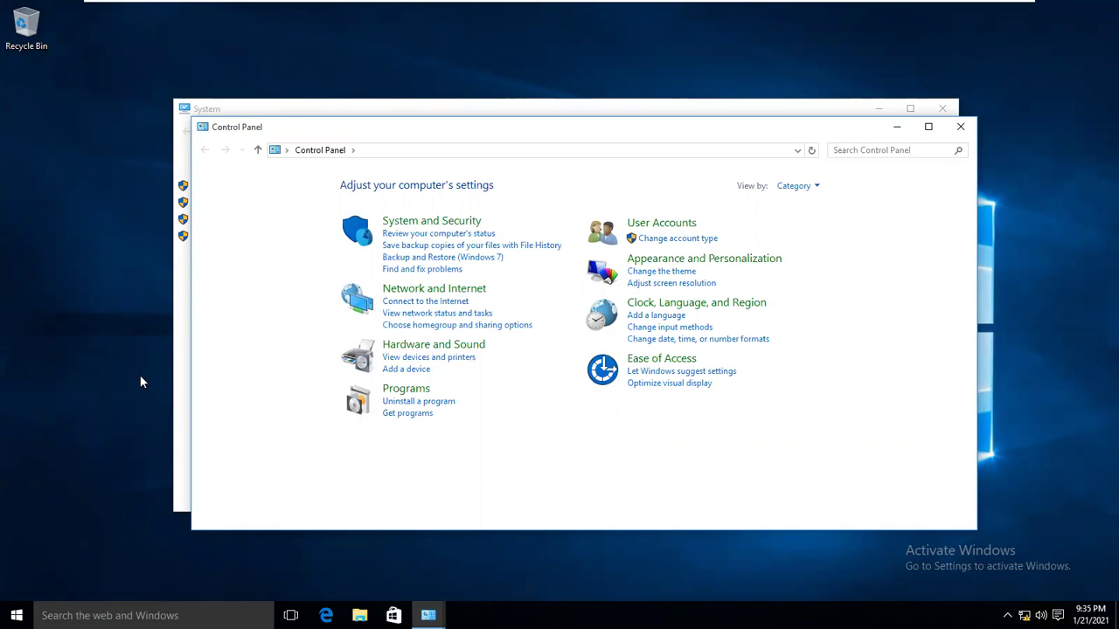
{"action": "left_click", "coordinate": [657, 227]}
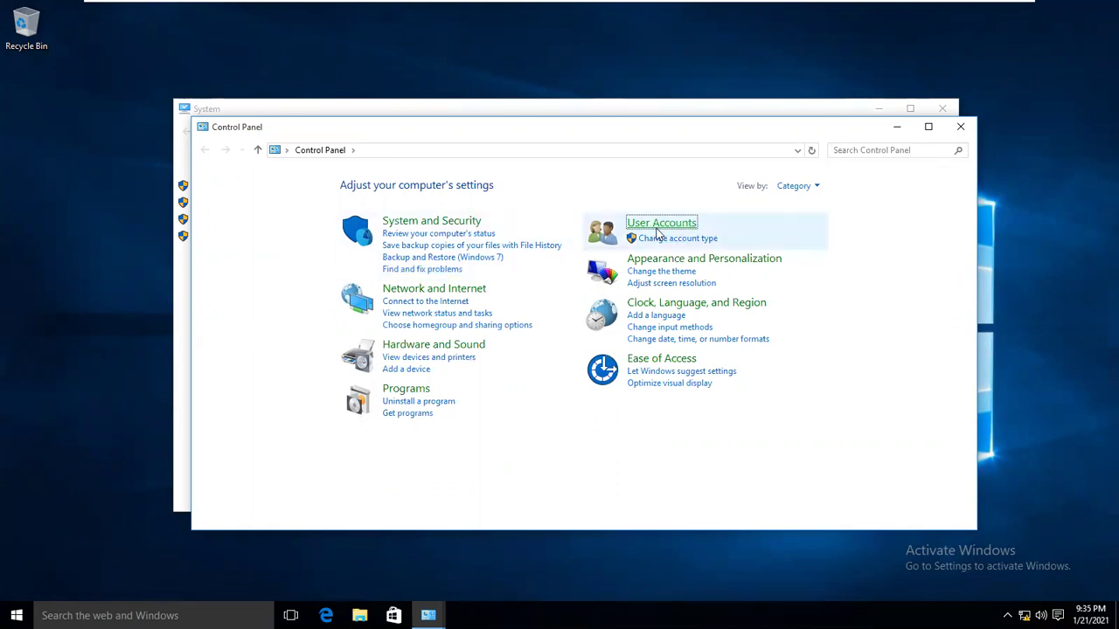
{"action": "left_click", "coordinate": [440, 188]}
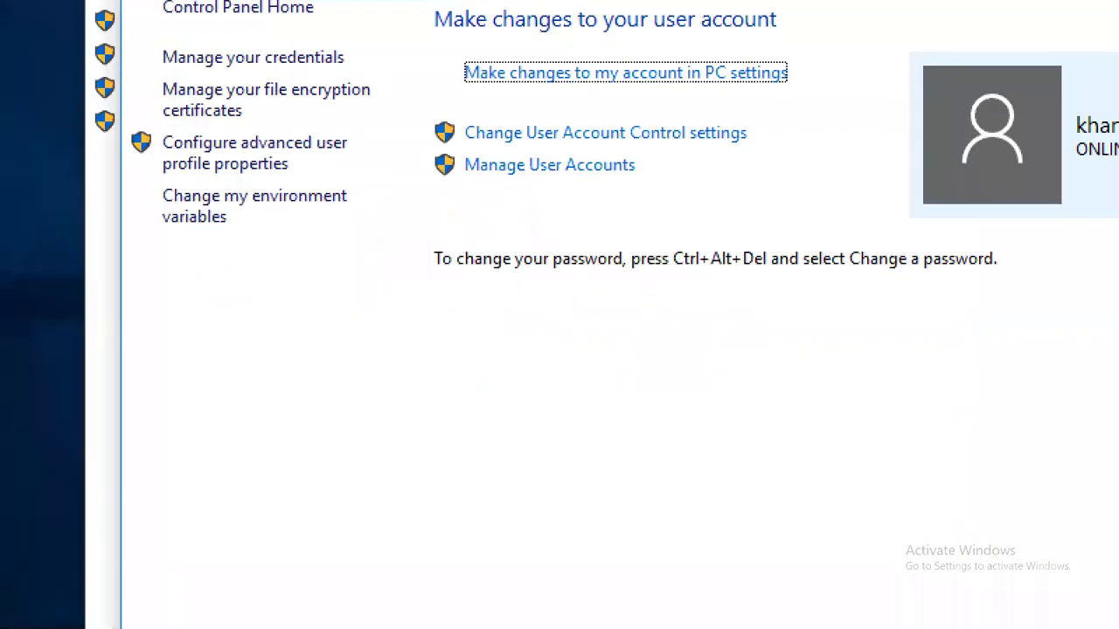
{"action": "left_click_drag", "start_coordinate": [131, 122], "coordinate": [357, 177]}
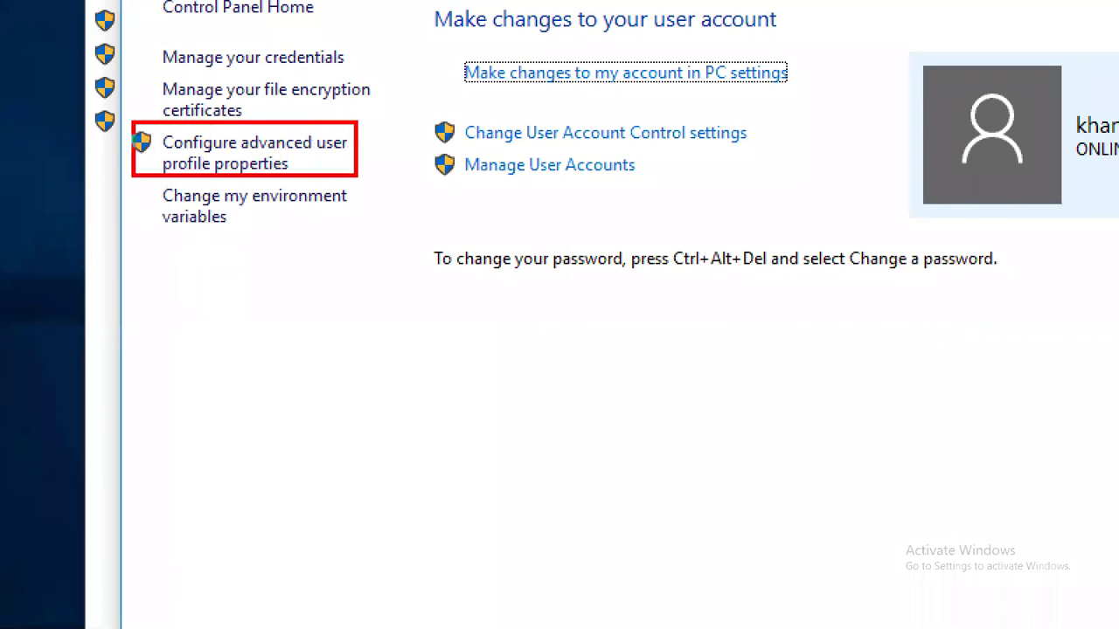
{"action": "key", "text": "Escape"}
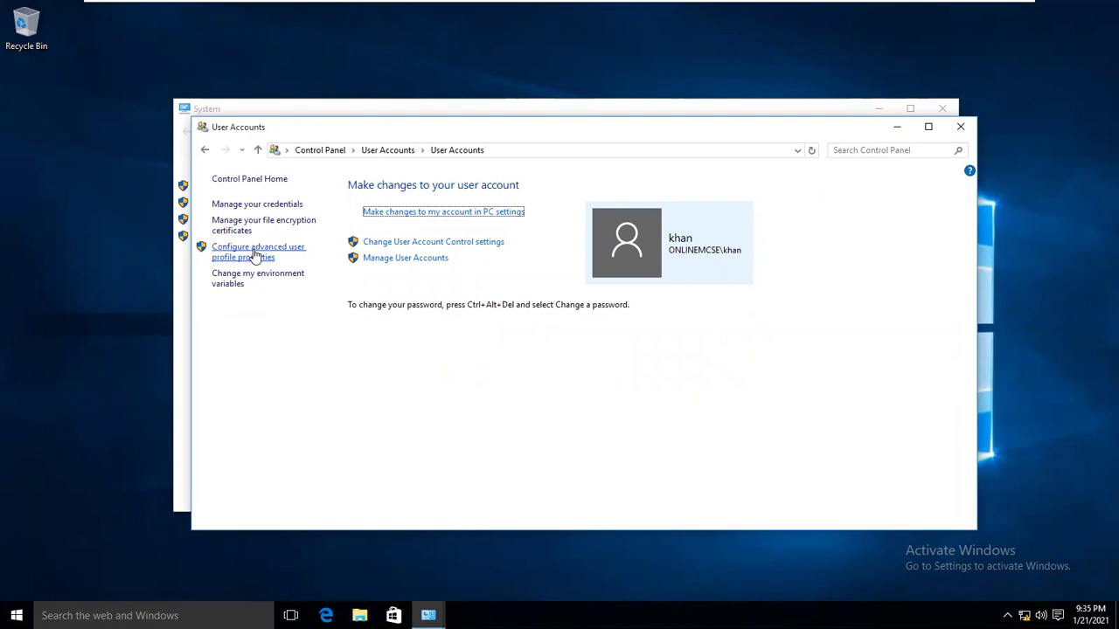
{"action": "left_click", "coordinate": [254, 253]}
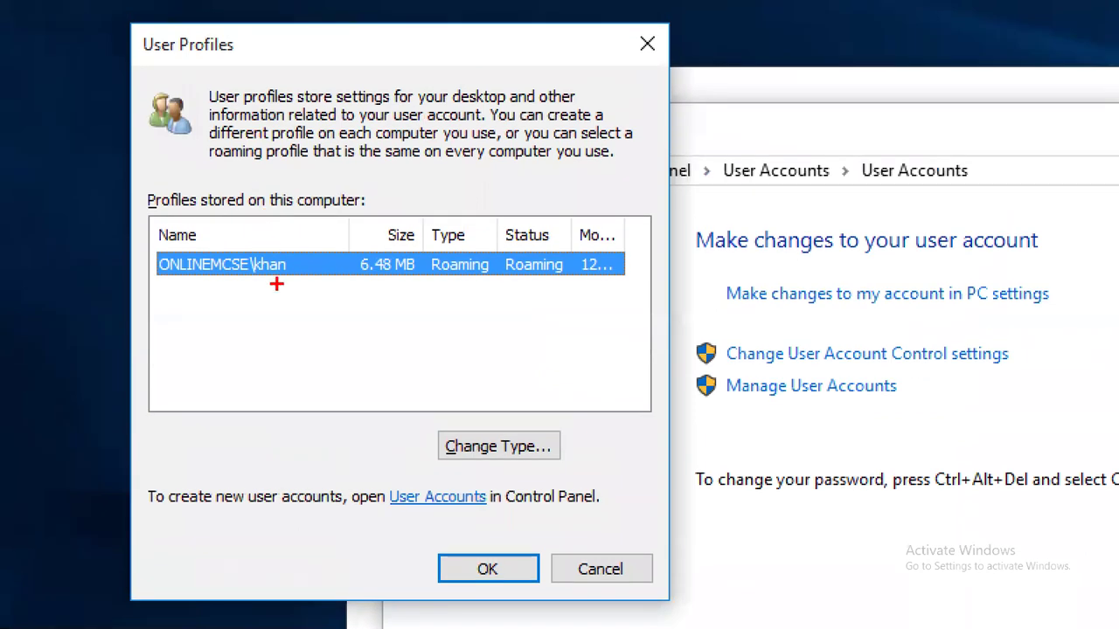
{"action": "mouse_move", "coordinate": [270, 279]}
{"action": "left_mouse_down"}
{"action": "mouse_move", "coordinate": [264, 309]}
{"action": "mouse_move", "coordinate": [201, 281]}
{"action": "left_mouse_up"}
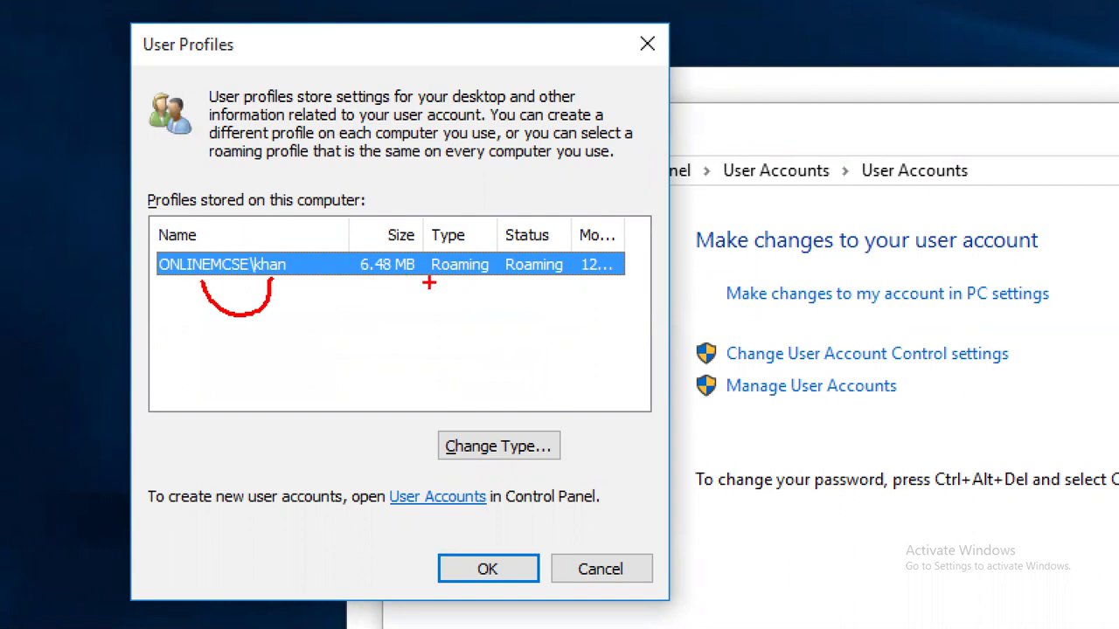
{"action": "left_click_drag", "start_coordinate": [430, 282], "coordinate": [559, 282]}
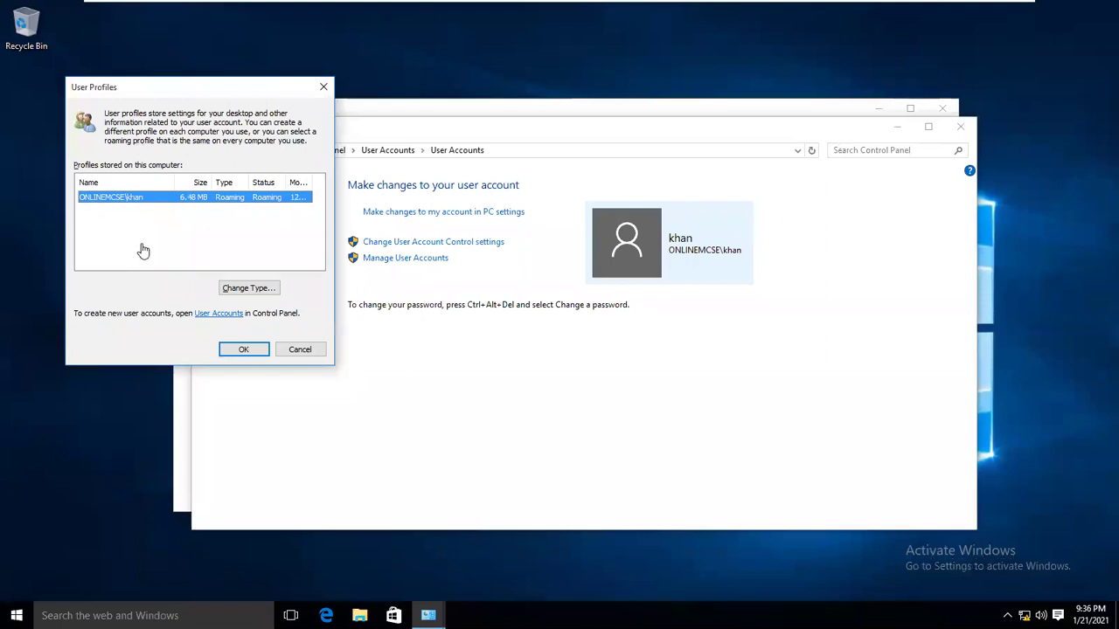
{"action": "left_click", "coordinate": [243, 348]}
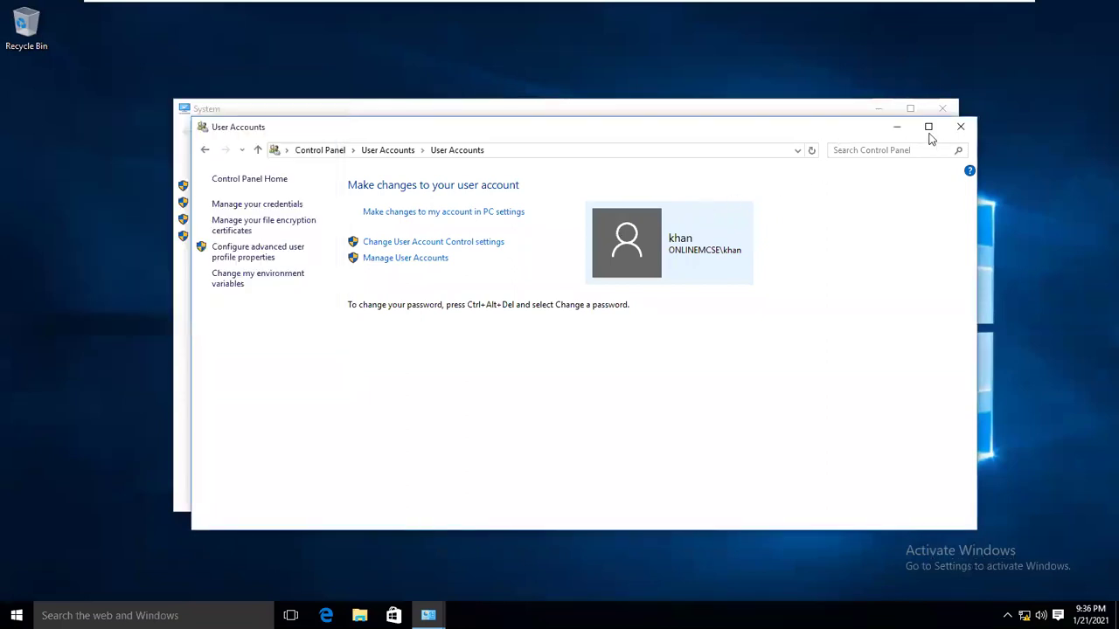
Close the open windows and create a desktop folder named info.
{"action": "left_click", "coordinate": [962, 127]}
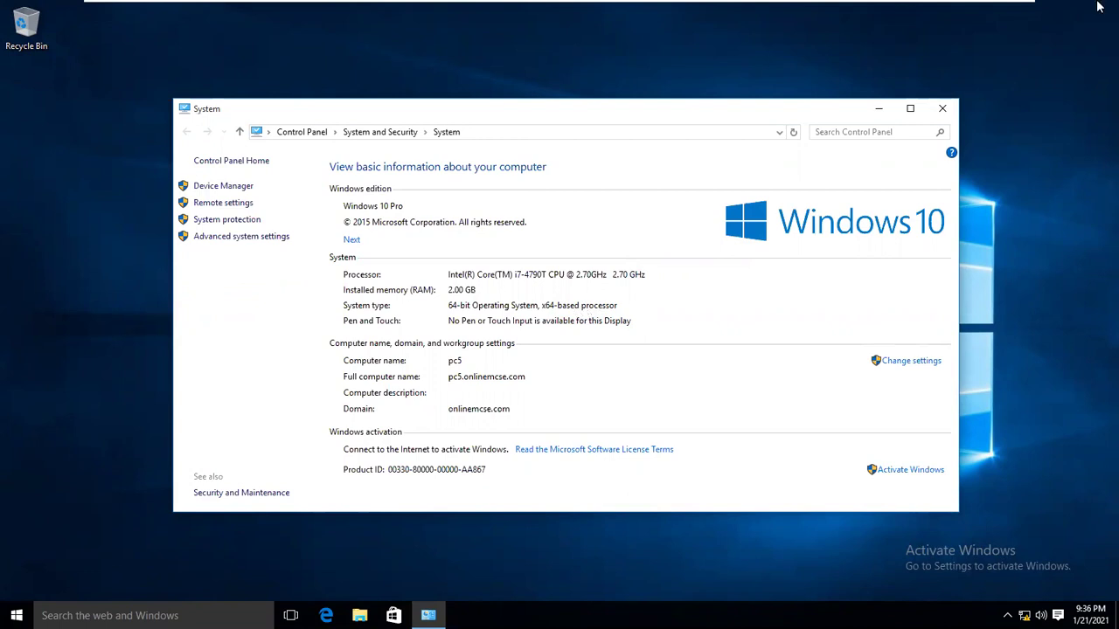
{"action": "left_click", "coordinate": [943, 109]}
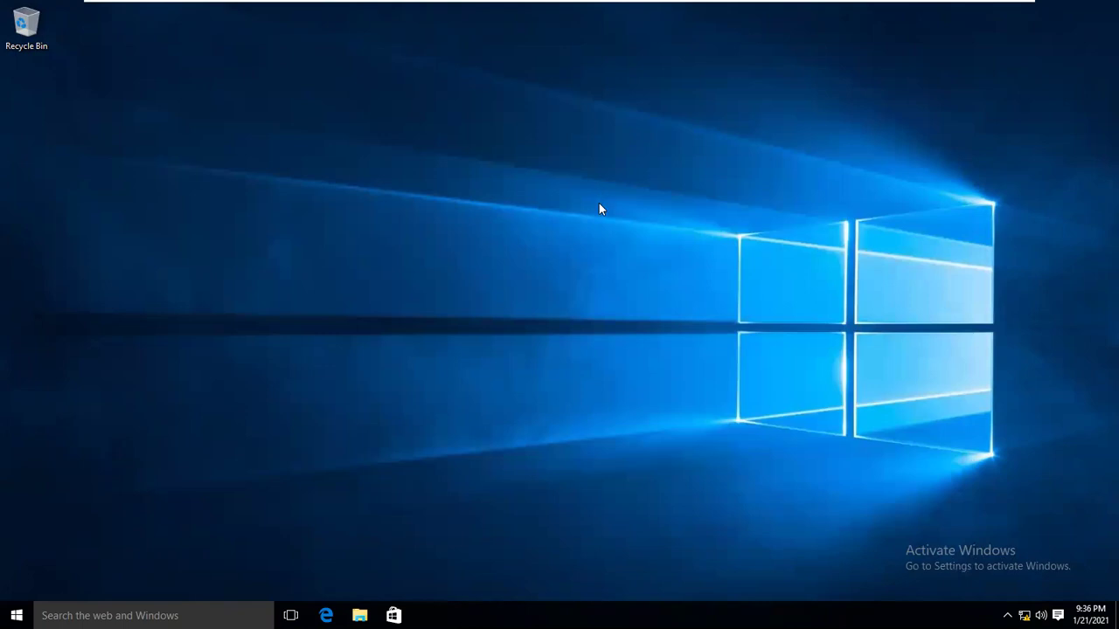
{"action": "right_click", "coordinate": [599, 190]}
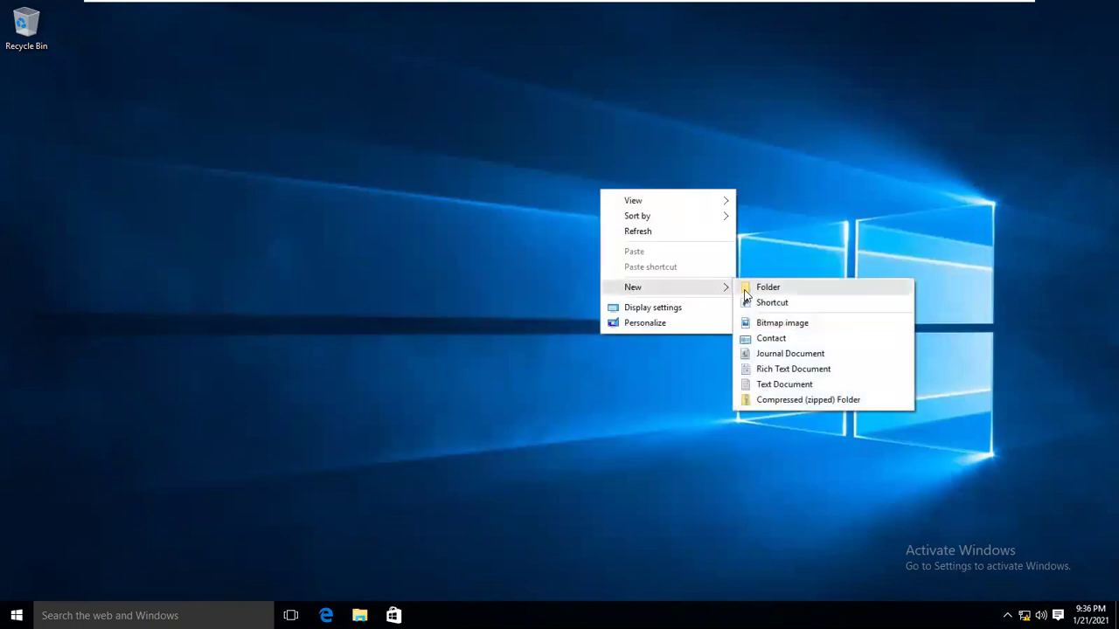
{"action": "left_click", "coordinate": [744, 288]}
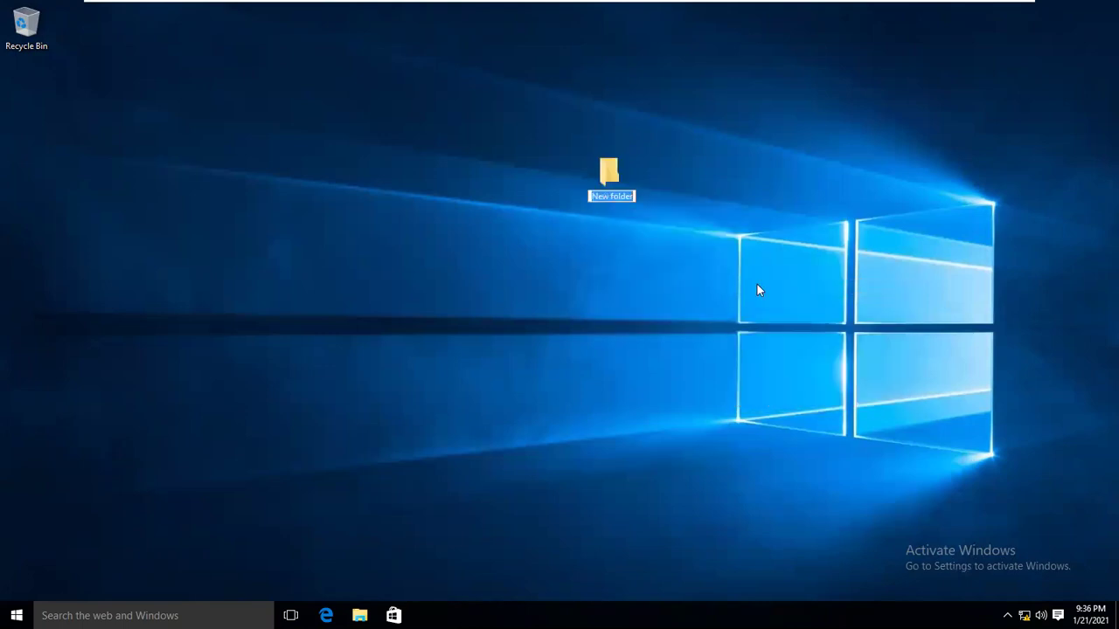
{"action": "type", "text": "if"}
{"action": "key", "text": "BackSpace"}
{"action": "type", "text": "nfo"}
{"action": "key", "text": "Return"}
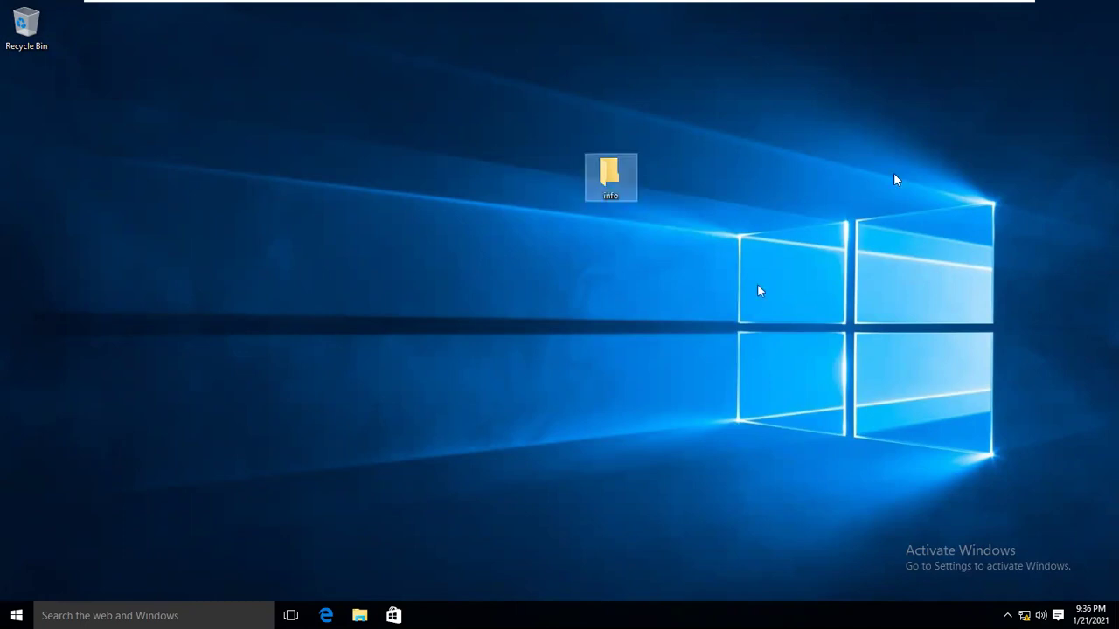
Inside info, create a journal document named e.
{"action": "double_click", "coordinate": [617, 168]}
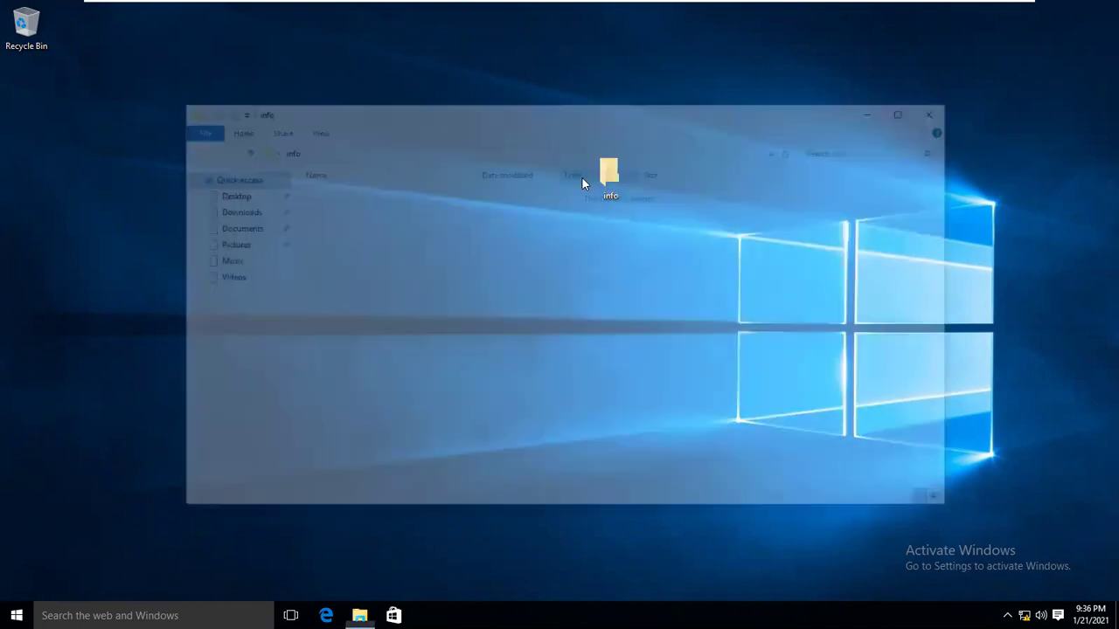
{"action": "right_click", "coordinate": [436, 311]}
{"action": "mouse_move", "coordinate": [492, 477]}
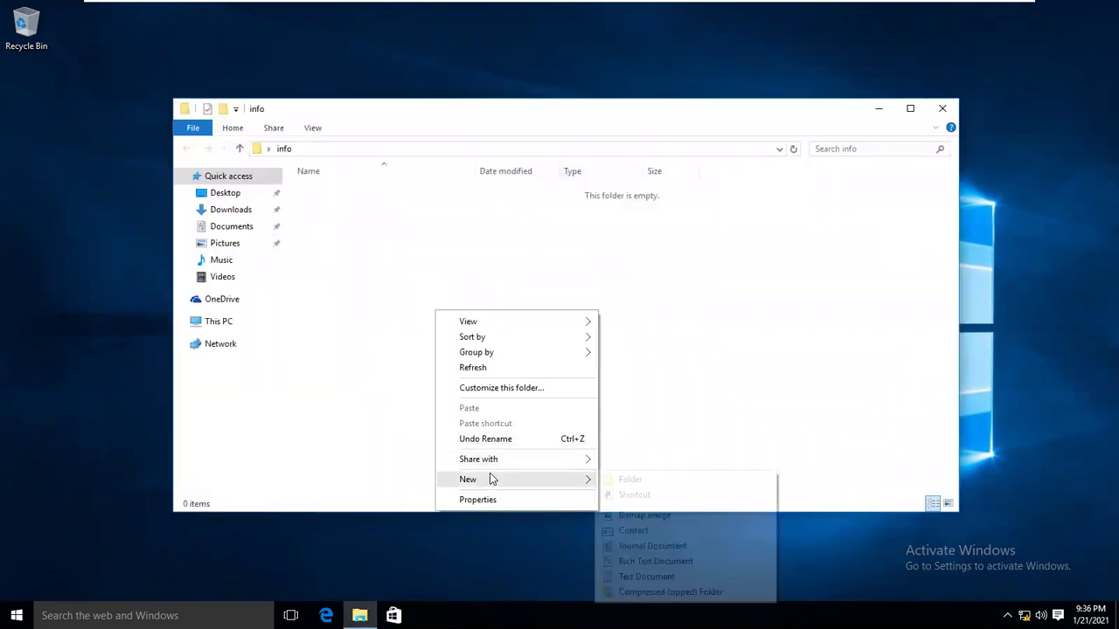
{"action": "left_click", "coordinate": [654, 546]}
{"action": "type", "text": "e"}
{"action": "key", "text": "Return"}
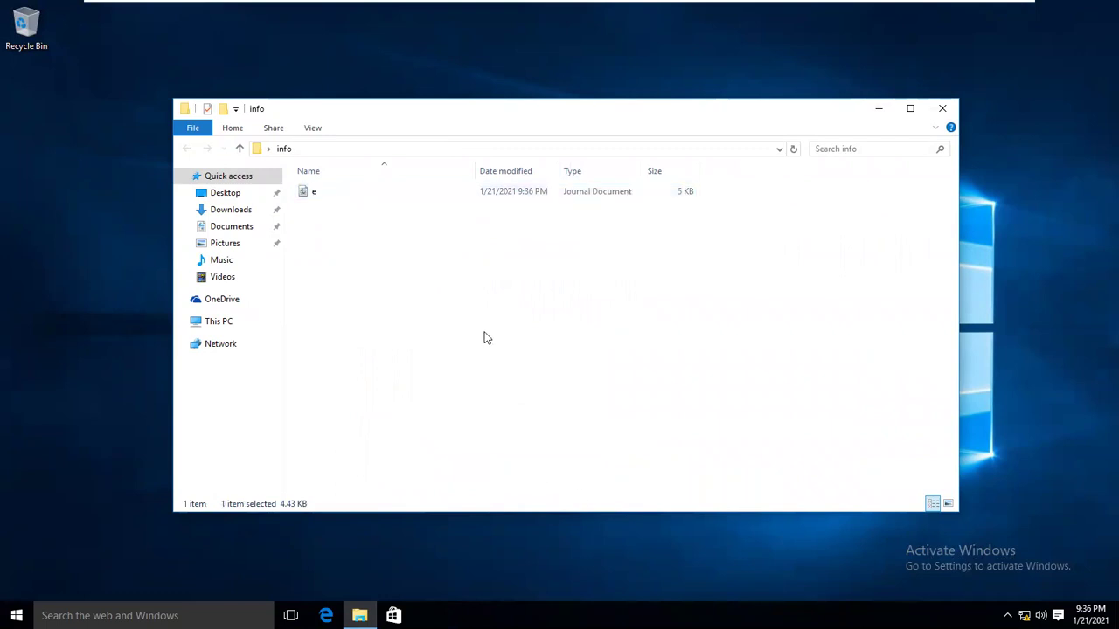
Create text document test holding 'this is a roaming profile' and save it.
{"action": "right_click", "coordinate": [485, 335]}
{"action": "left_click", "coordinate": [696, 598]}
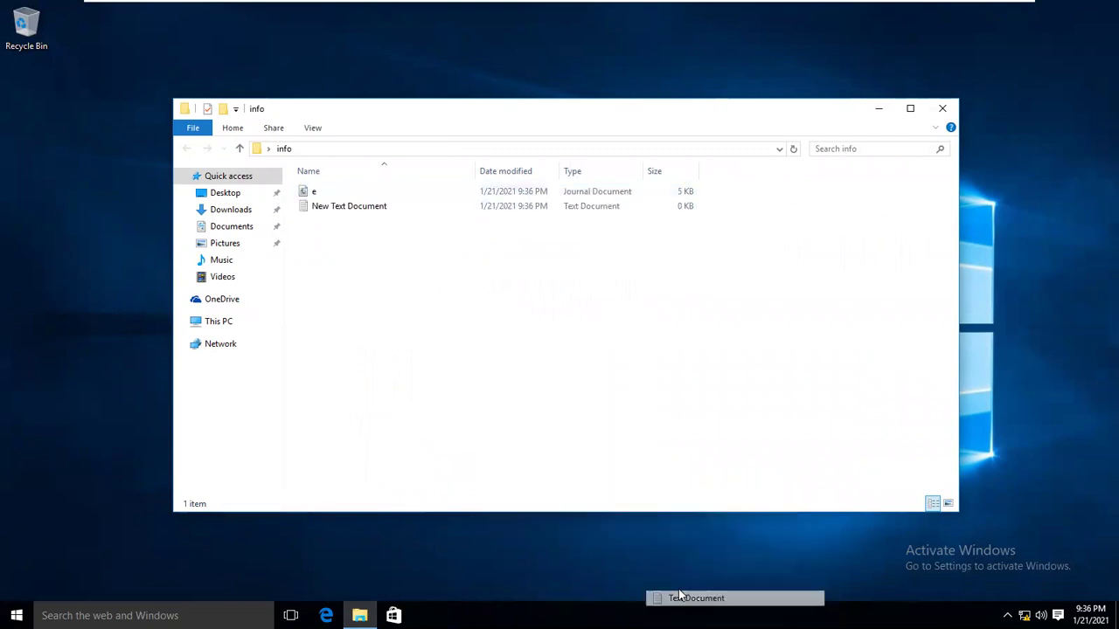
{"action": "type", "text": "test"}
{"action": "key", "text": "Return"}
{"action": "key", "text": "Return"}
{"action": "type", "text": "this is a roaming profile"}
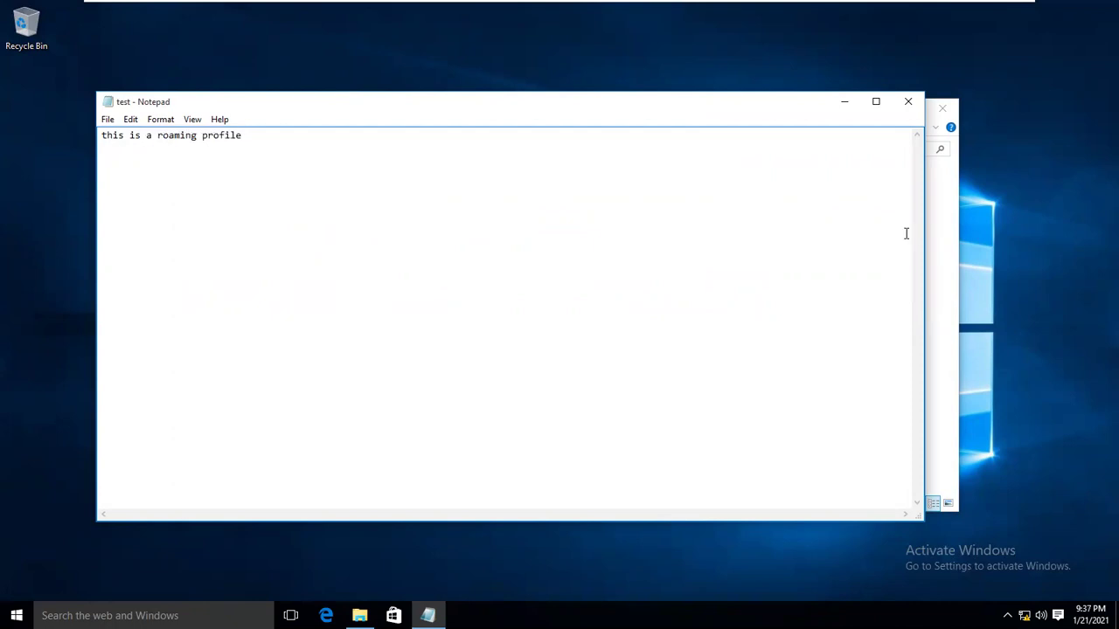
{"action": "left_click", "coordinate": [908, 102]}
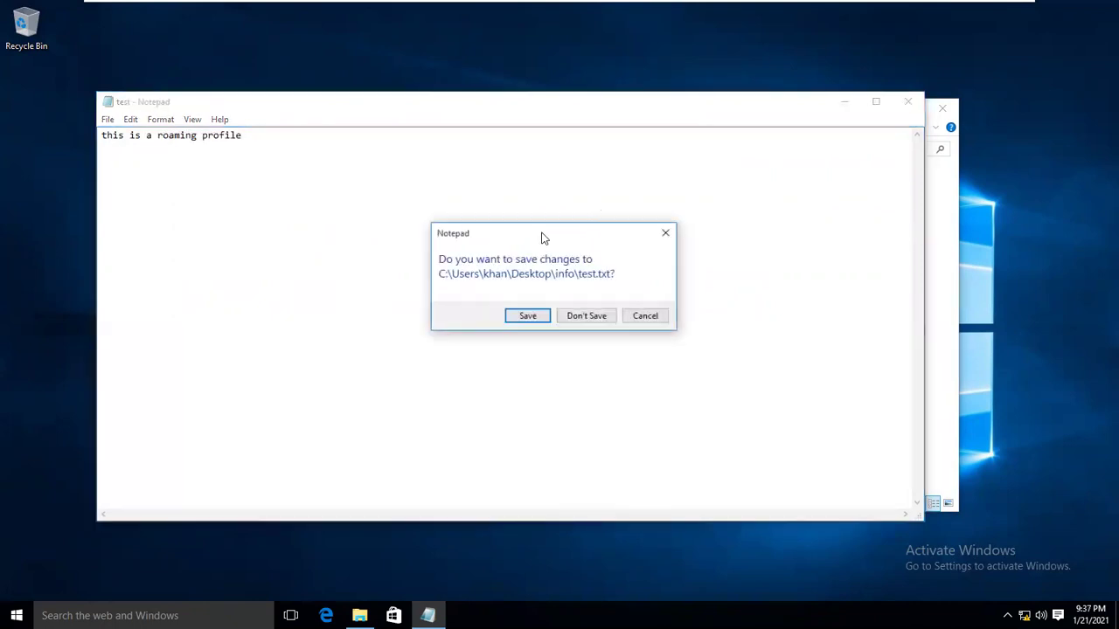
{"action": "left_click", "coordinate": [529, 316]}
Add a rich text document named sad to the info folder.
{"action": "right_click", "coordinate": [514, 306]}
{"action": "mouse_move", "coordinate": [547, 480]}
{"action": "left_click", "coordinate": [714, 565]}
{"action": "right_click", "coordinate": [564, 372]}
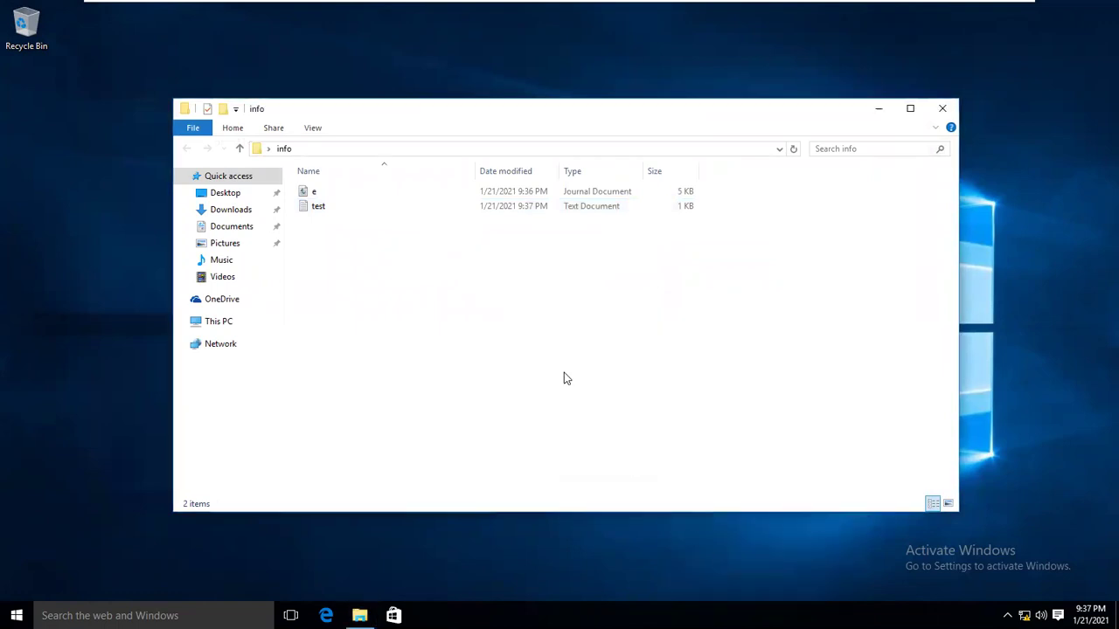
{"action": "mouse_move", "coordinate": [613, 543]}
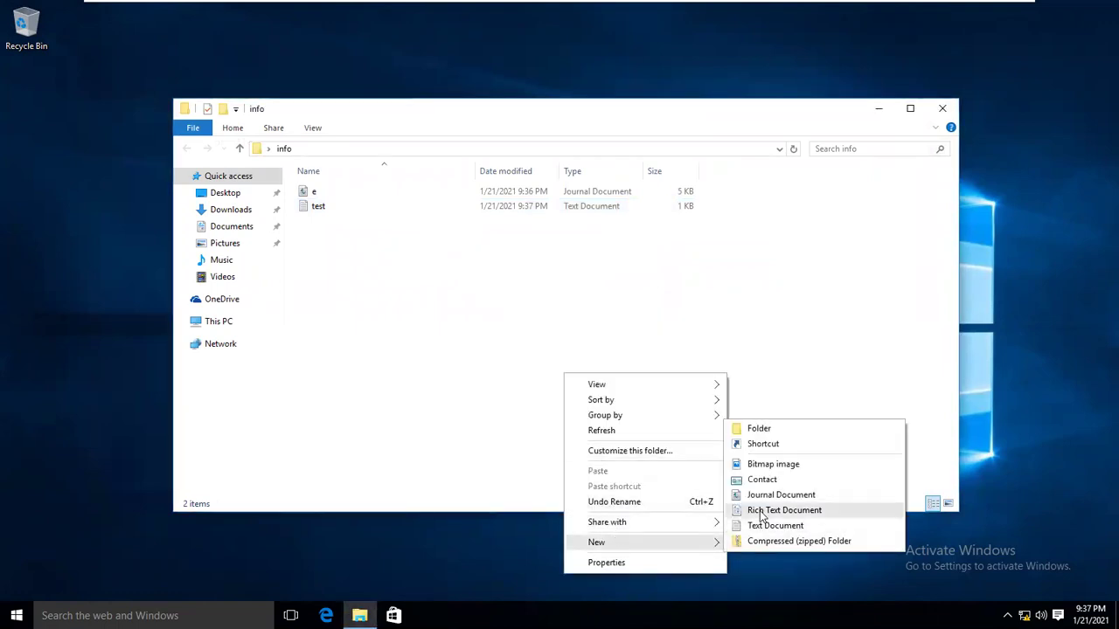
{"action": "left_click", "coordinate": [743, 513]}
{"action": "type", "text": "sad"}
{"action": "left_click", "coordinate": [685, 403]}
On the host, copy the six screenshots from the later folder.
{"action": "mouse_move", "coordinate": [726, 8]}
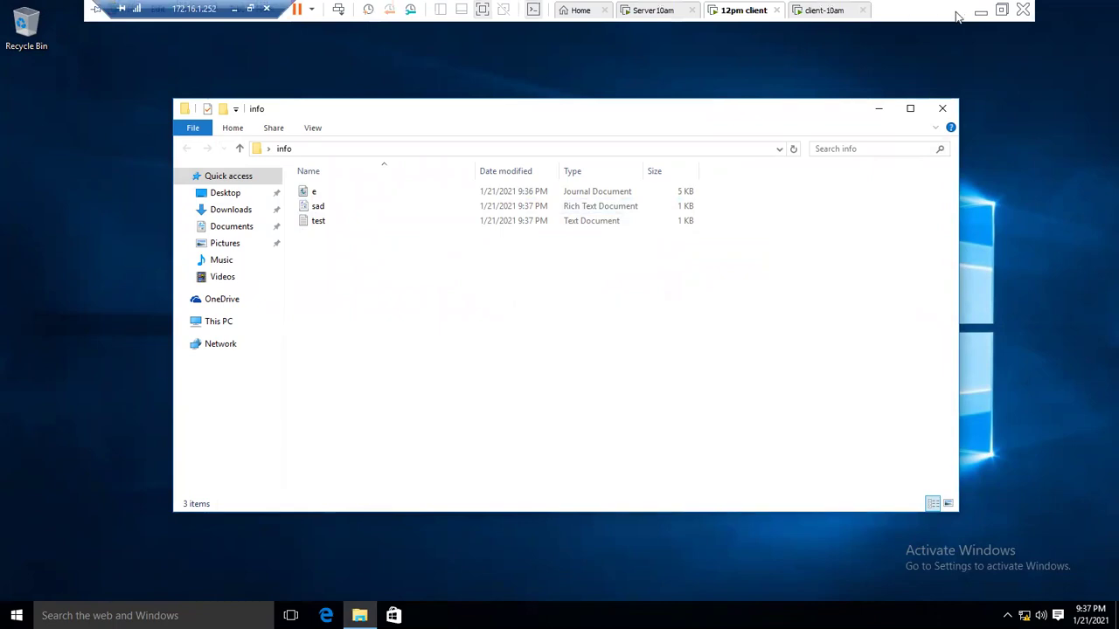
{"action": "left_click", "coordinate": [980, 12]}
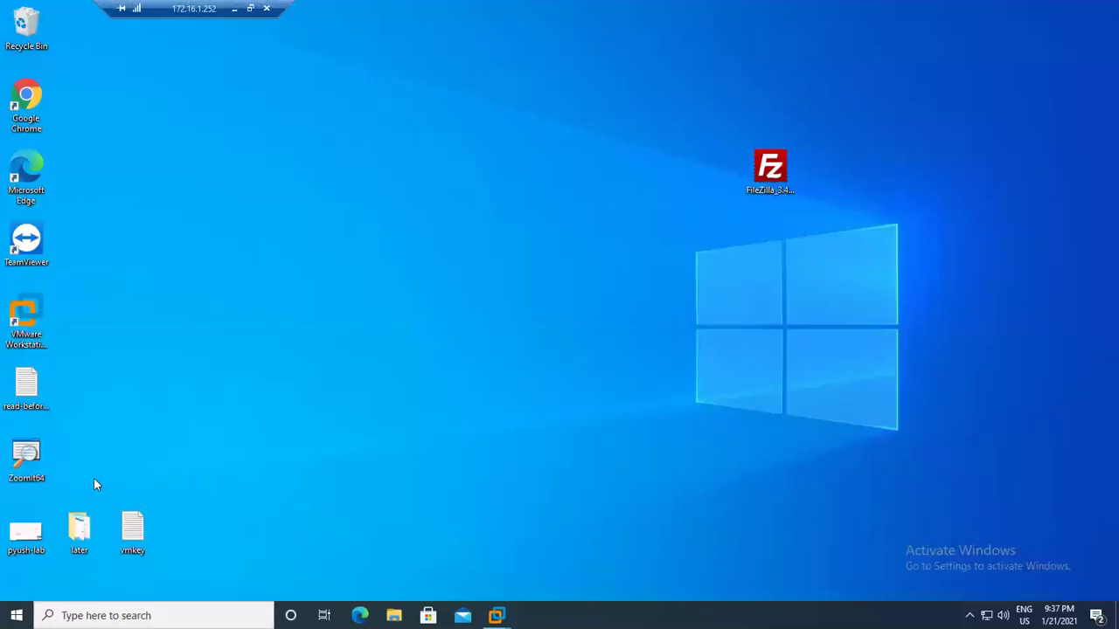
{"action": "double_click", "coordinate": [80, 527]}
{"action": "left_click_drag", "start_coordinate": [715, 181], "coordinate": [247, 181]}
{"action": "right_click", "coordinate": [248, 181]}
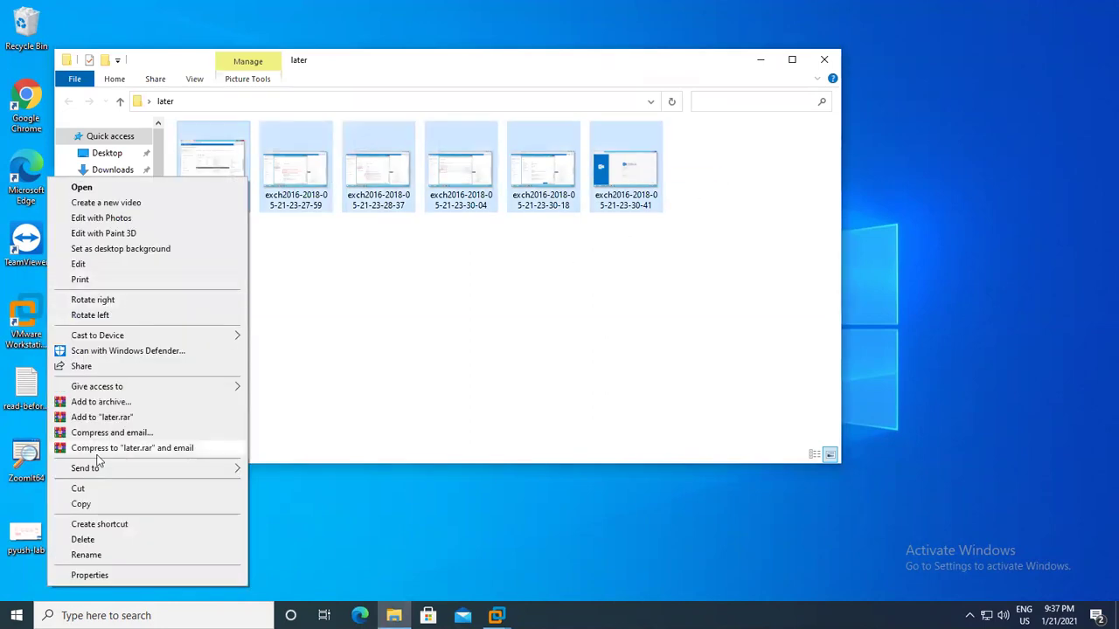
{"action": "left_click", "coordinate": [170, 505]}
On client-10am, confirm pc3's Documents folder is empty, then return to the 12pm client.
{"action": "left_click", "coordinate": [496, 615]}
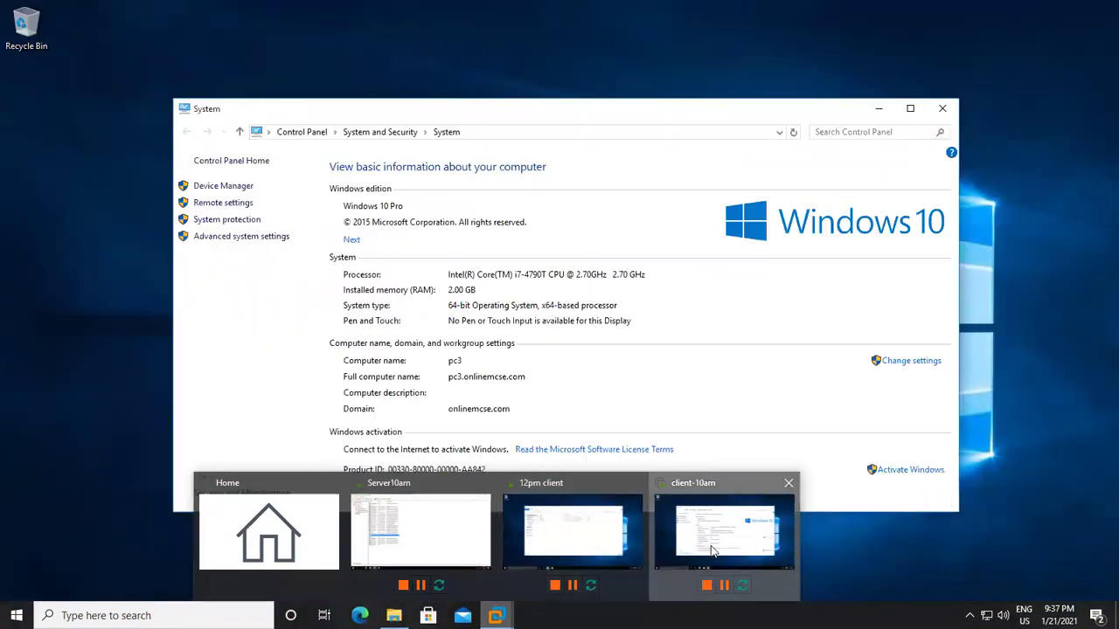
{"action": "left_click", "coordinate": [724, 532]}
{"action": "left_click", "coordinate": [359, 616]}
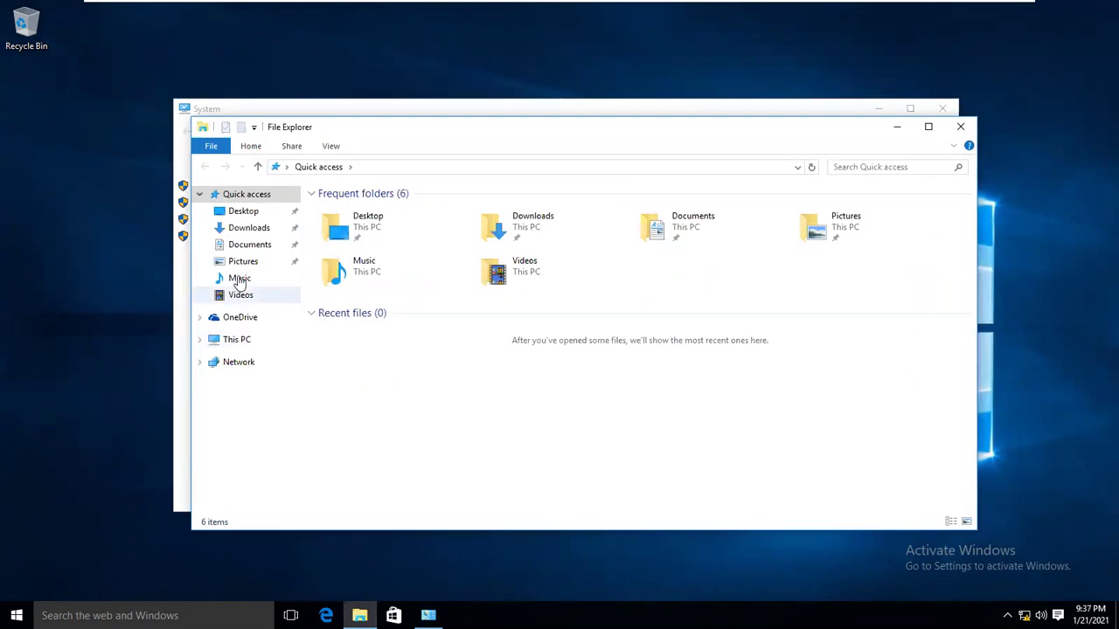
{"action": "left_click", "coordinate": [253, 246]}
{"action": "right_click", "coordinate": [411, 278]}
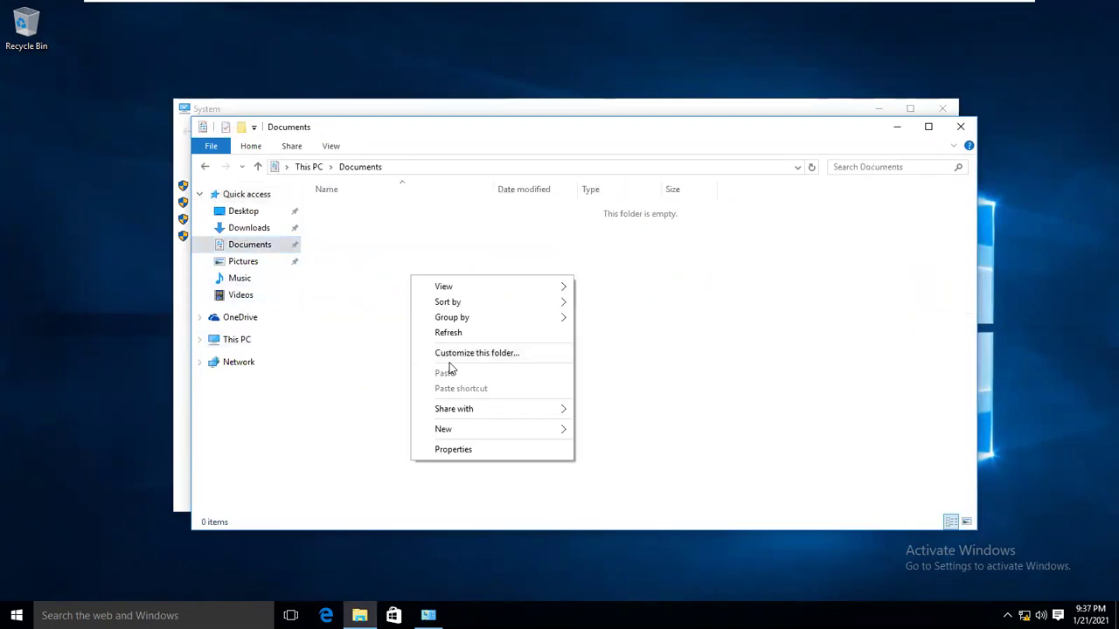
{"action": "left_click", "coordinate": [961, 126]}
{"action": "left_click", "coordinate": [961, 127]}
{"action": "mouse_move", "coordinate": [792, 10]}
{"action": "left_click", "coordinate": [748, 11]}
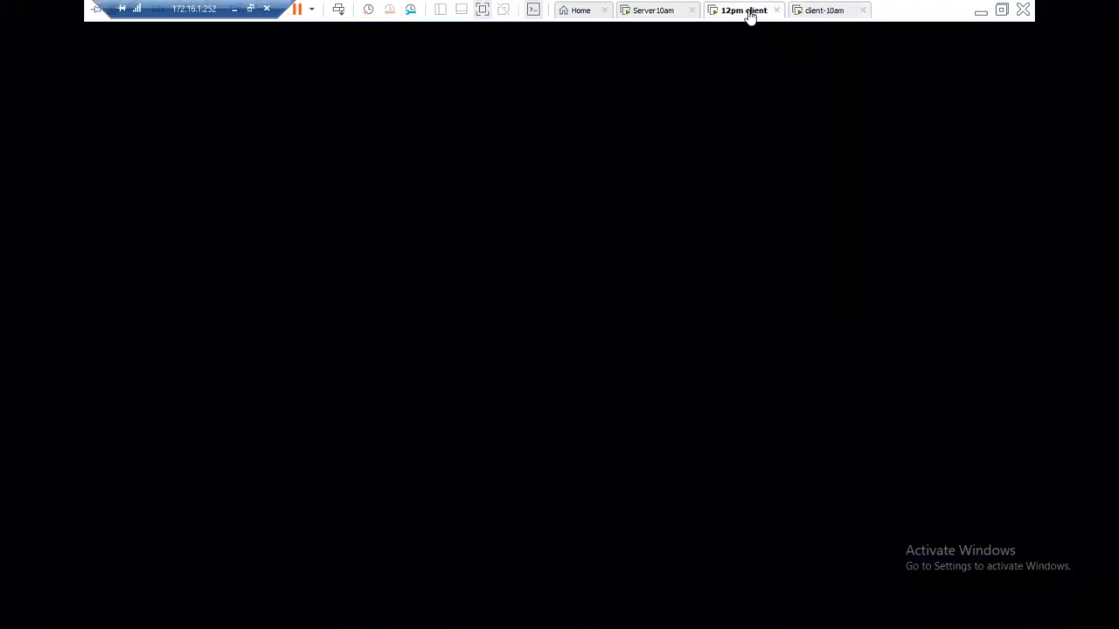
Create a rich text document named df in Downloads.
{"action": "right_click", "coordinate": [456, 350]}
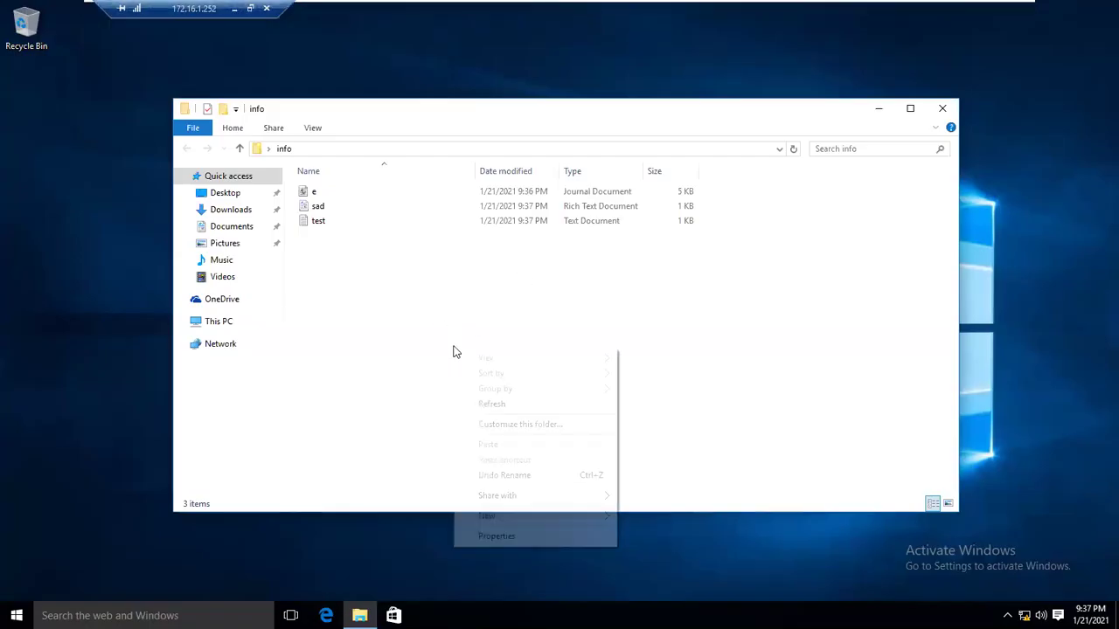
{"action": "left_click", "coordinate": [372, 327]}
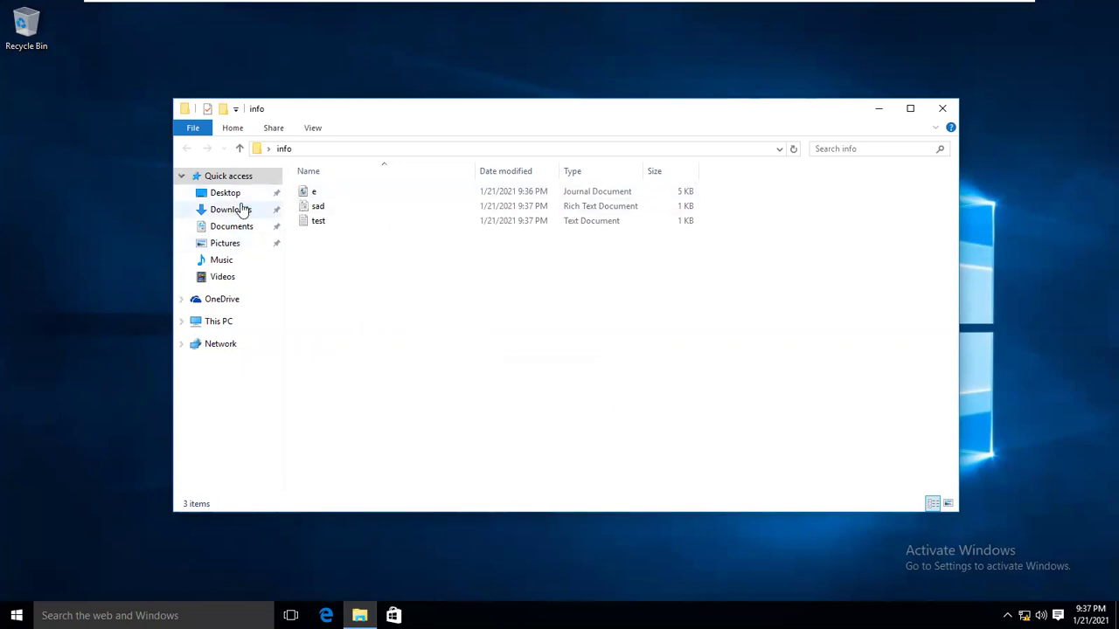
{"action": "left_click", "coordinate": [225, 194]}
{"action": "left_click", "coordinate": [230, 210]}
{"action": "right_click", "coordinate": [345, 234]}
{"action": "mouse_move", "coordinate": [408, 395]}
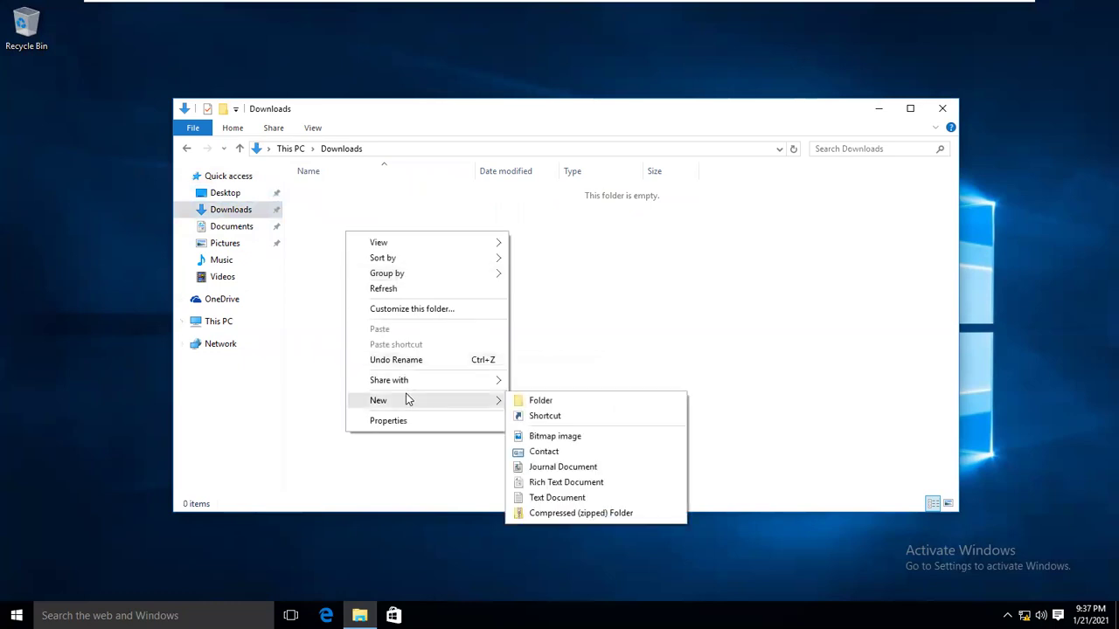
{"action": "left_click", "coordinate": [568, 479]}
{"action": "type", "text": "df"}
Add a journal document named sd to Downloads.
{"action": "right_click", "coordinate": [387, 301]}
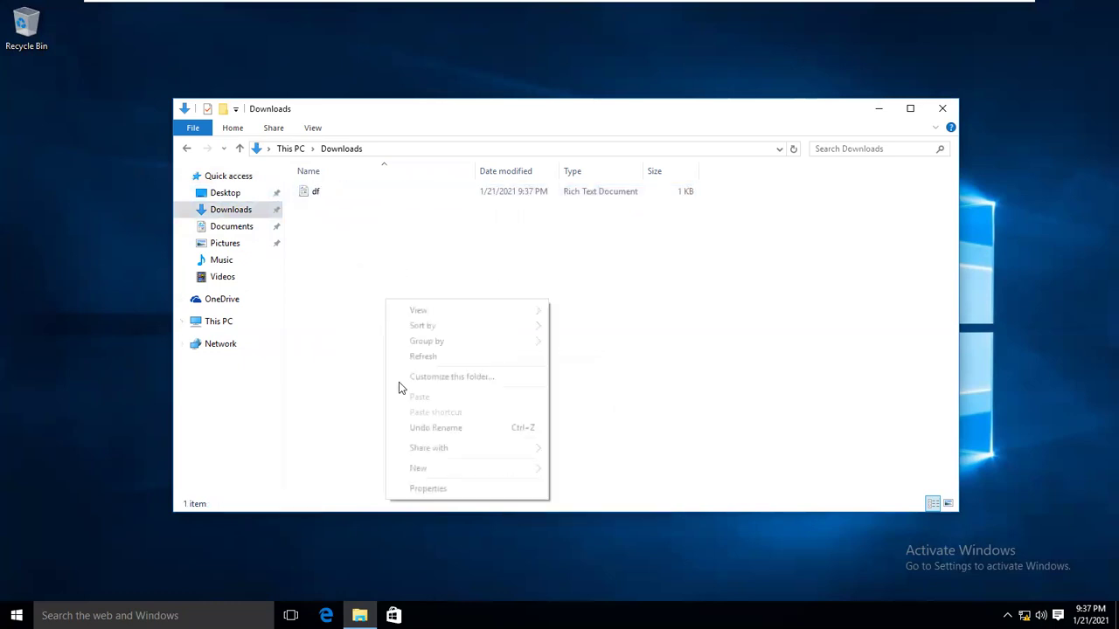
{"action": "mouse_move", "coordinate": [446, 472]}
{"action": "left_click", "coordinate": [580, 537]}
{"action": "type", "text": "sd"}
{"action": "key", "text": "Return"}
{"action": "left_click", "coordinate": [484, 442]}
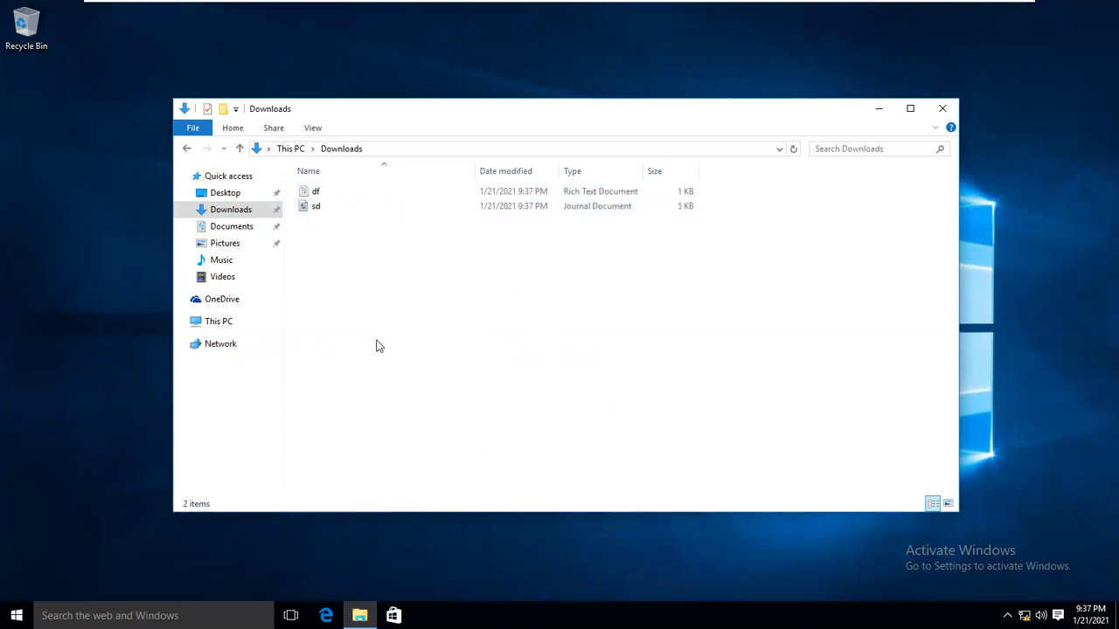
{"action": "left_click", "coordinate": [234, 233]}
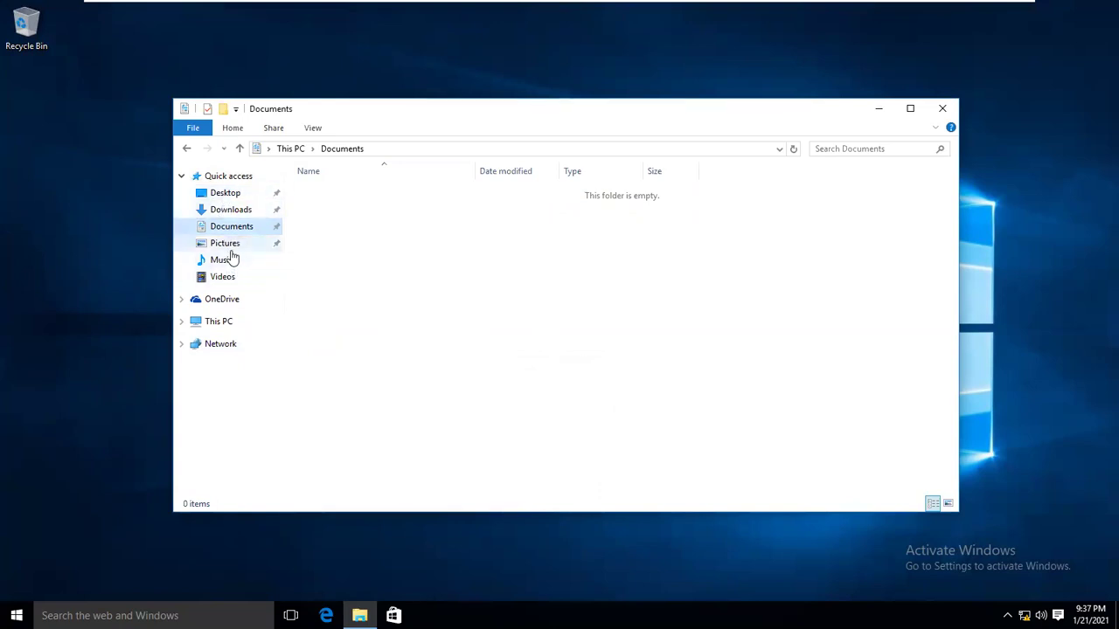
Close File Explorer and review the advanced display settings before closing Settings.
{"action": "left_click", "coordinate": [940, 106]}
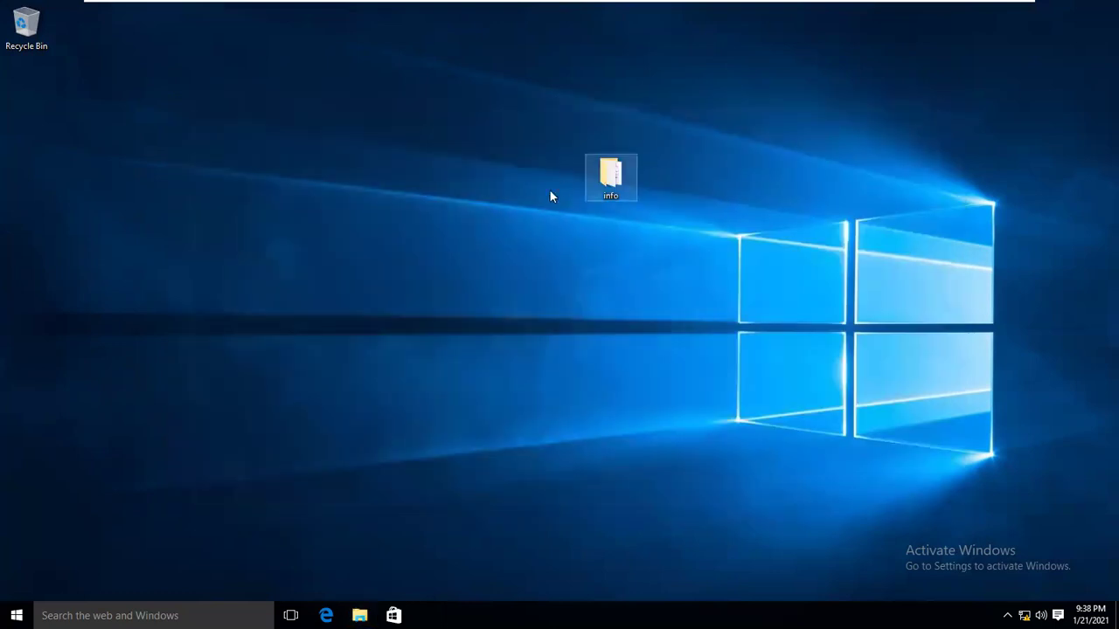
{"action": "right_click", "coordinate": [462, 235]}
{"action": "left_click", "coordinate": [504, 371]}
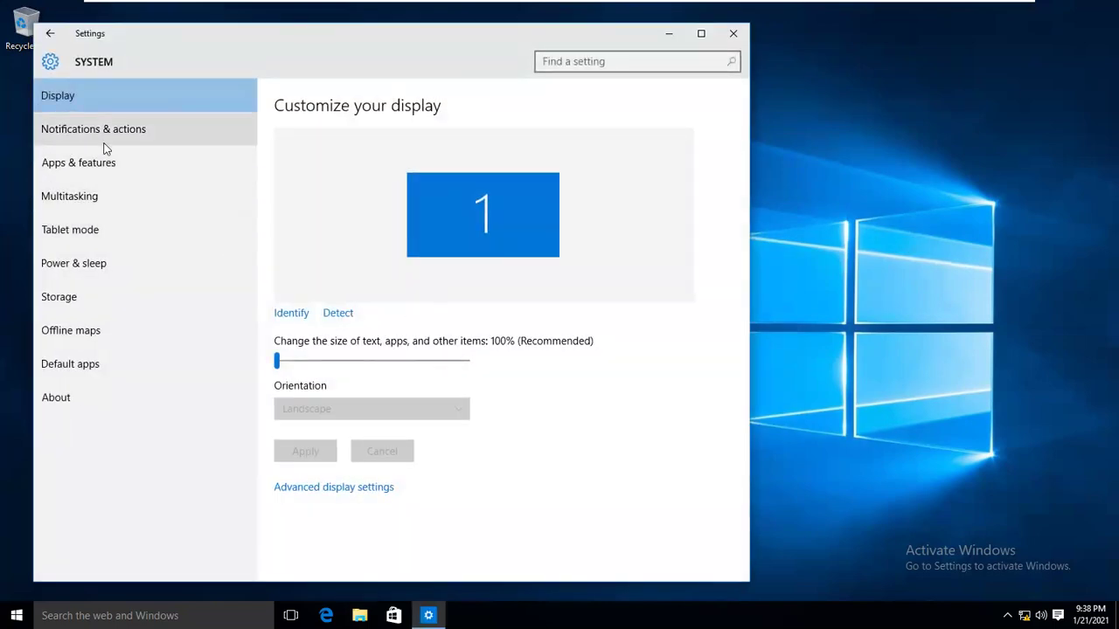
{"action": "left_click", "coordinate": [317, 487]}
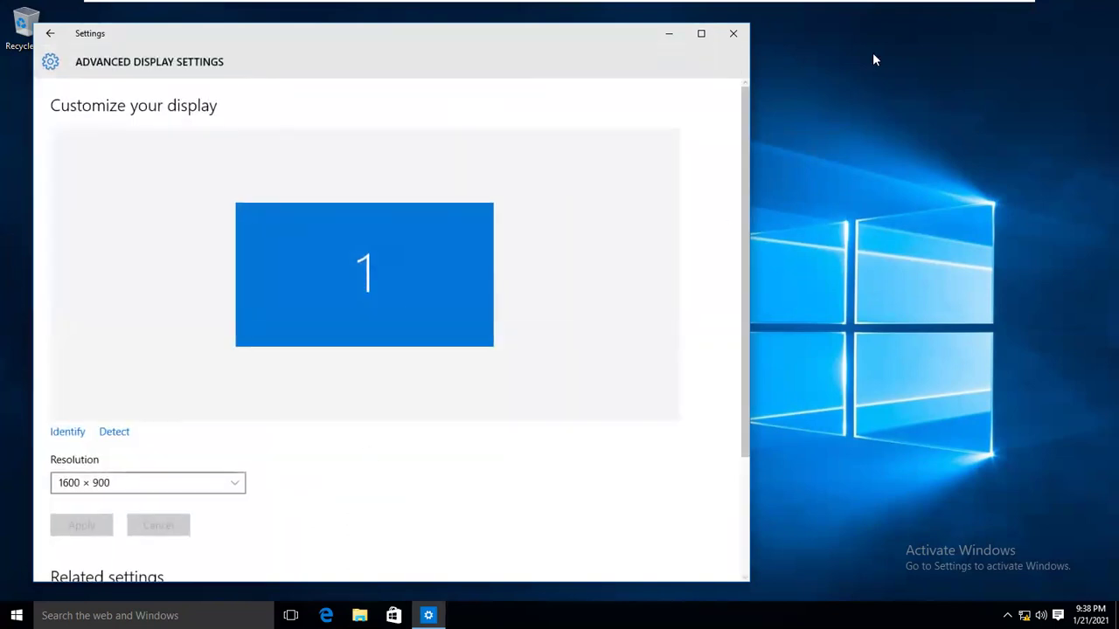
{"action": "left_click", "coordinate": [734, 35]}
{"action": "right_click", "coordinate": [511, 183]}
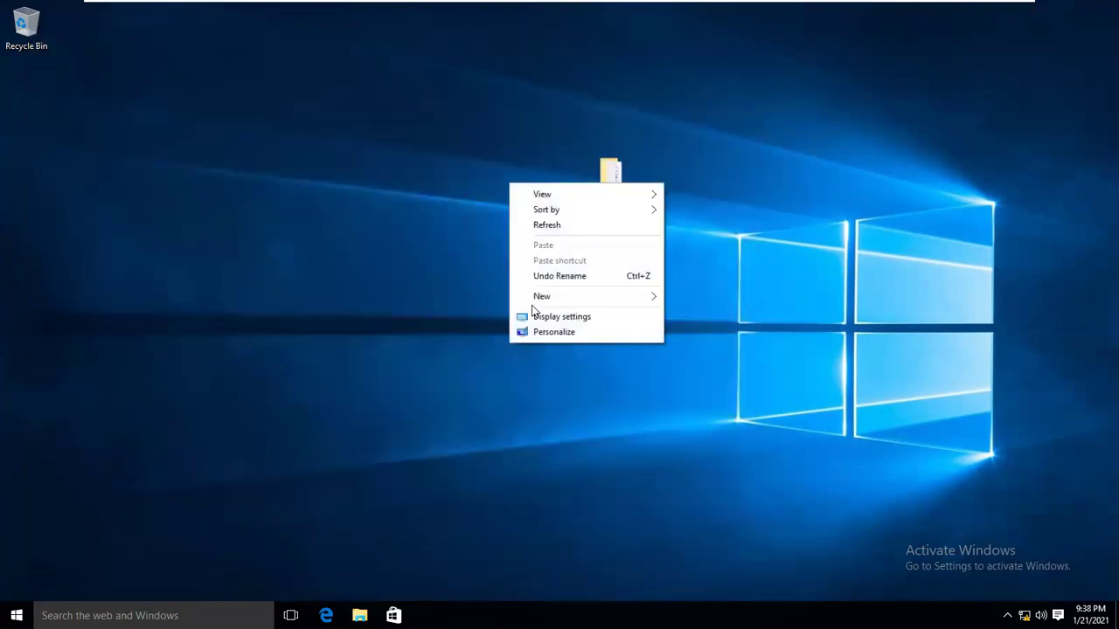
Set the night-sky tent picture as the desktop background.
{"action": "left_click", "coordinate": [549, 334]}
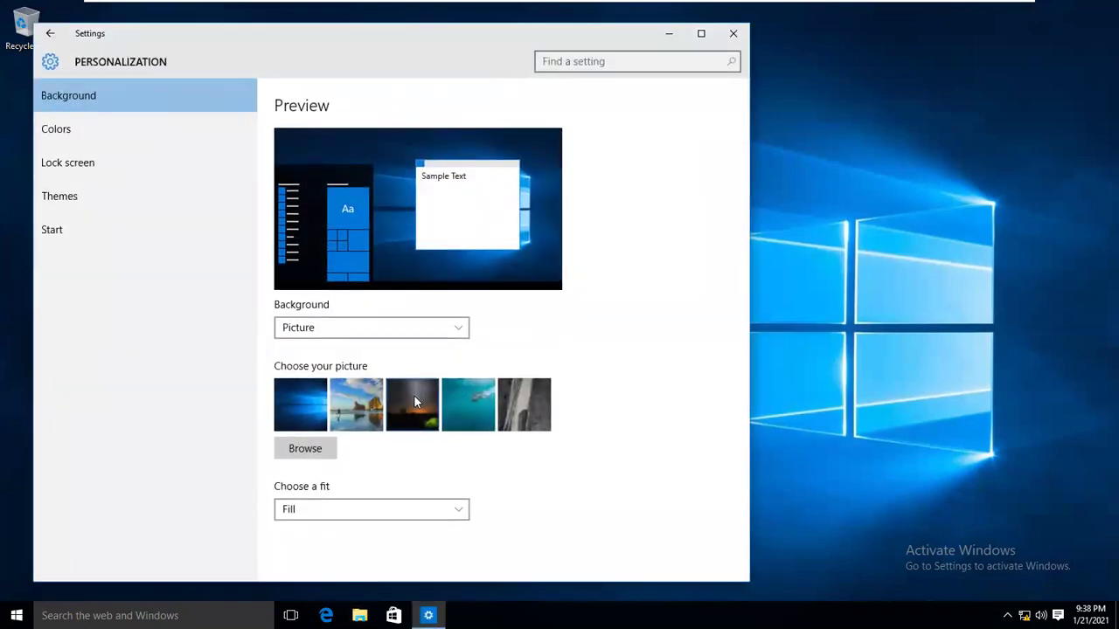
{"action": "left_click", "coordinate": [414, 396]}
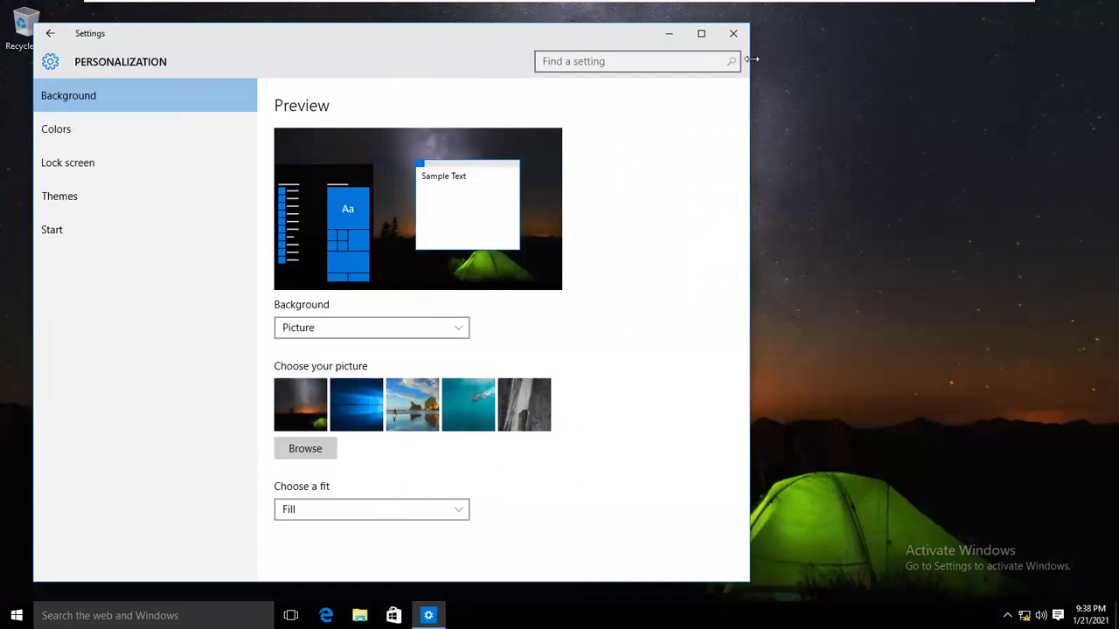
{"action": "left_click", "coordinate": [733, 33]}
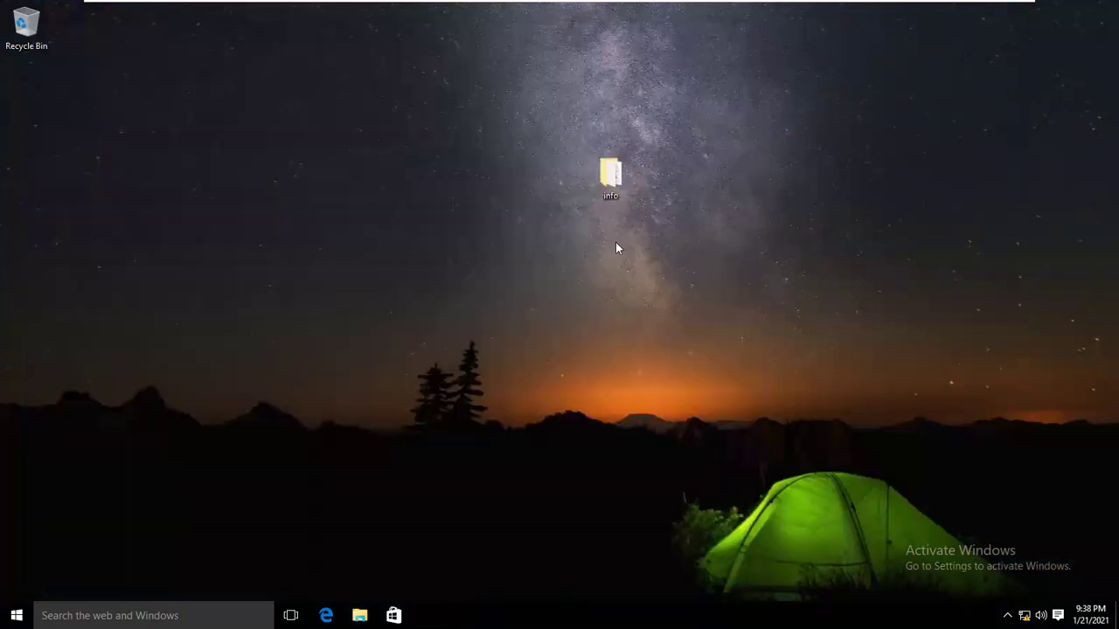
Create a journal document named sdf on the desktop.
{"action": "right_click", "coordinate": [479, 154]}
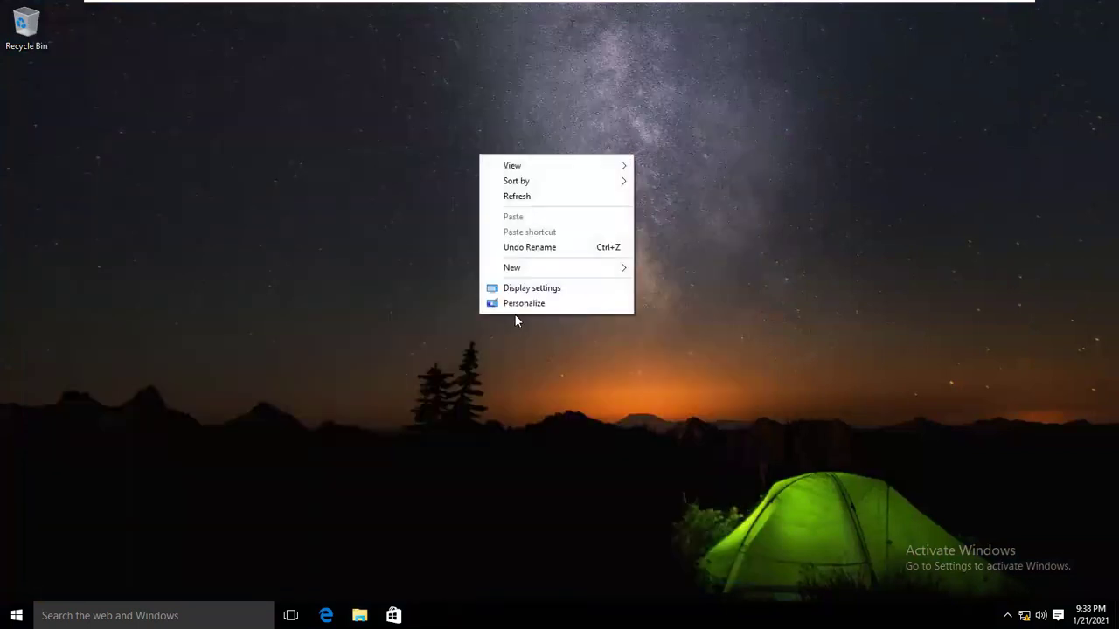
{"action": "left_click", "coordinate": [658, 336]}
{"action": "type", "text": "sdf"}
{"action": "key", "text": "Return"}
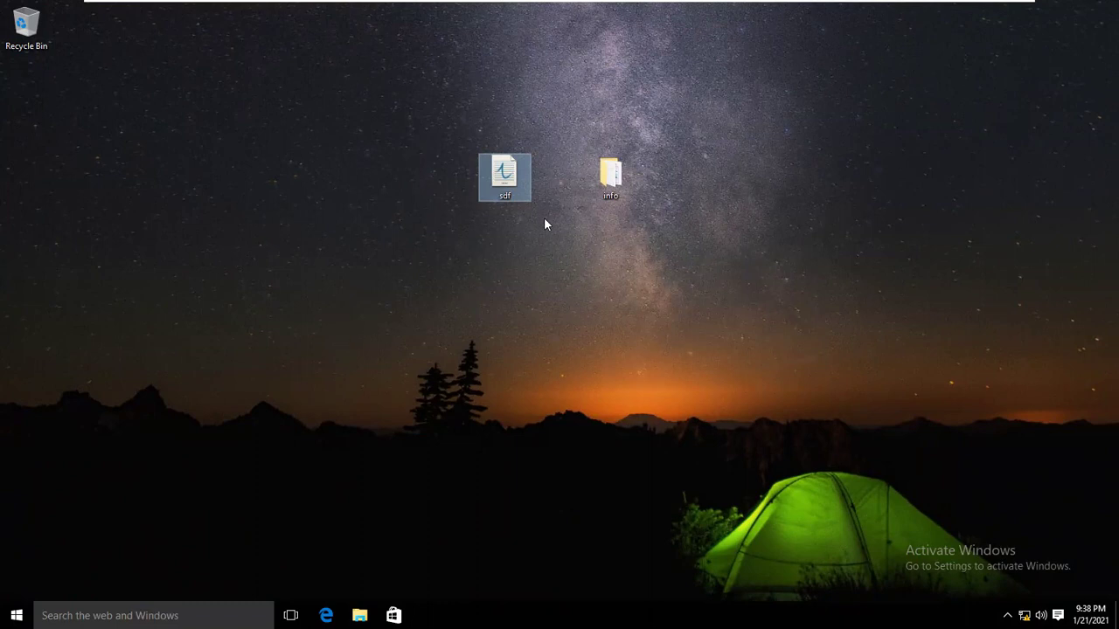
{"action": "left_click", "coordinate": [359, 615]}
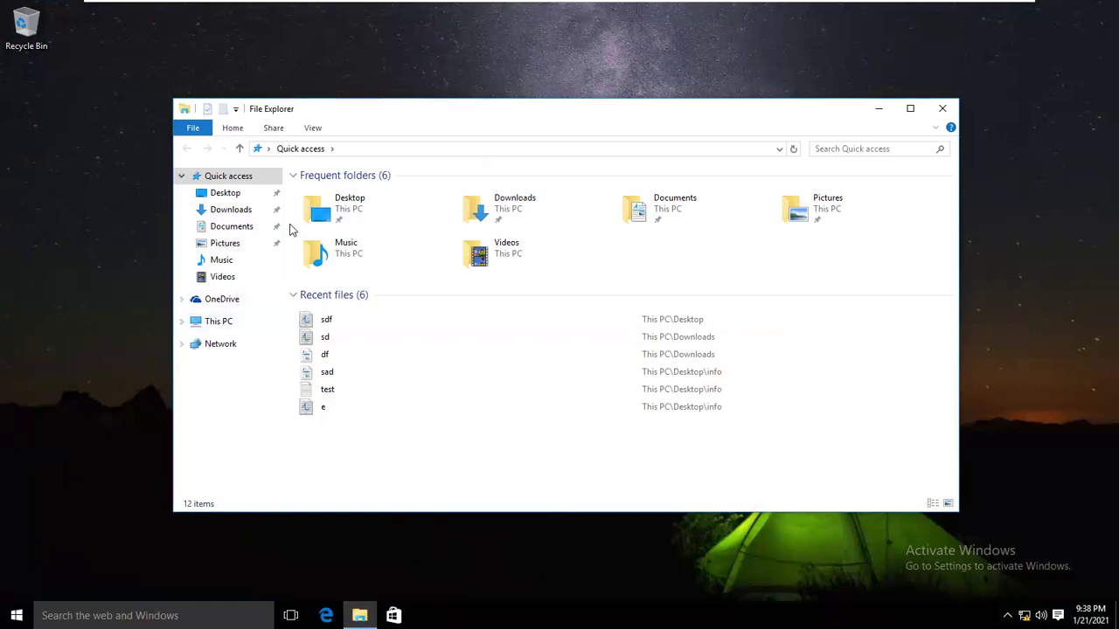
Open This PC's properties to confirm the computer is pc5 in onlinemcse.com.
{"action": "right_click", "coordinate": [220, 324]}
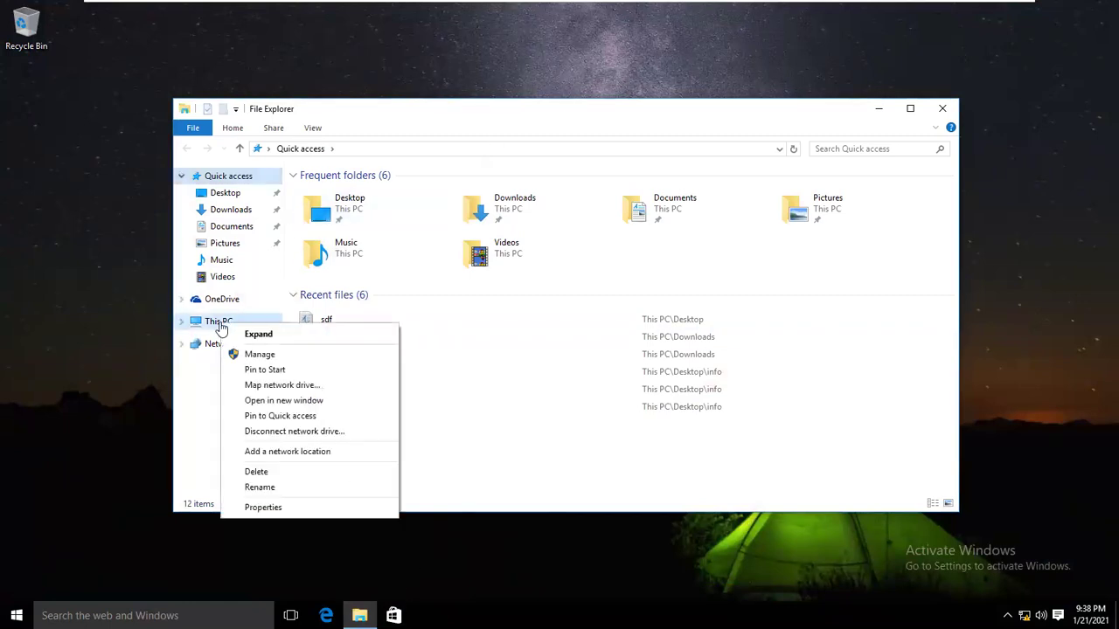
{"action": "left_click", "coordinate": [260, 509]}
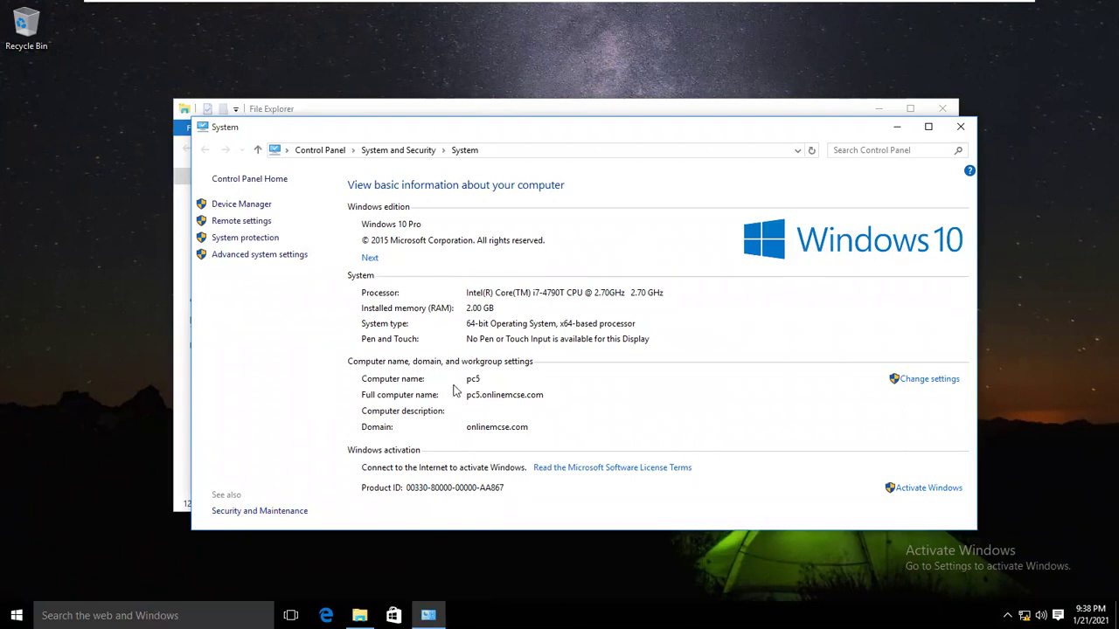
{"action": "left_click", "coordinate": [961, 127]}
{"action": "left_click", "coordinate": [15, 612]}
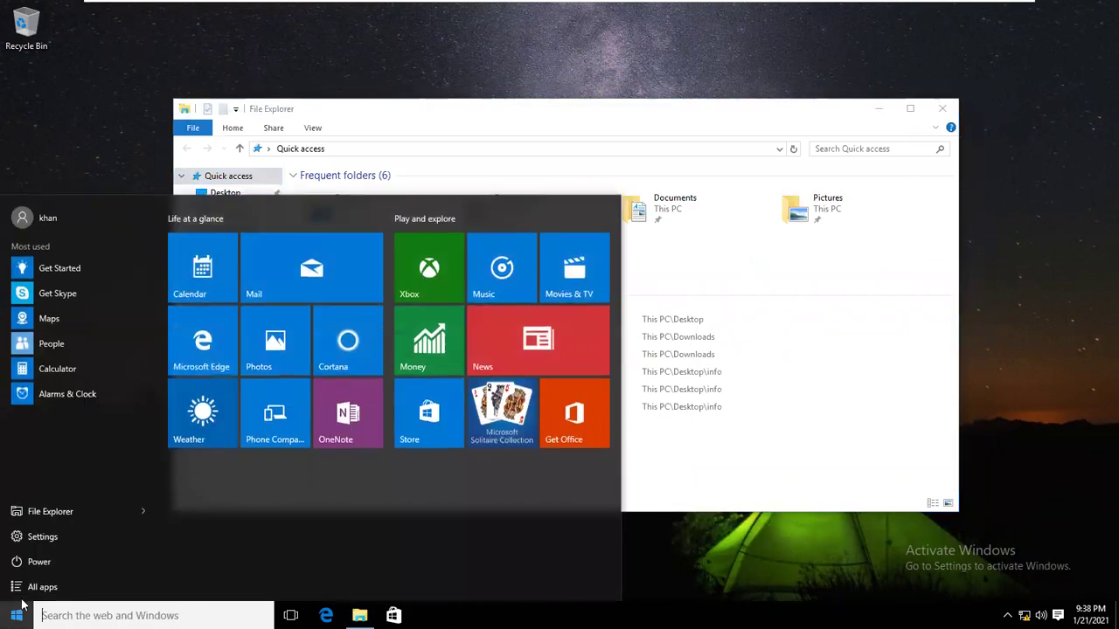
Sign the domain user out of pc5 through the Start menu account tile.
{"action": "left_click", "coordinate": [26, 564]}
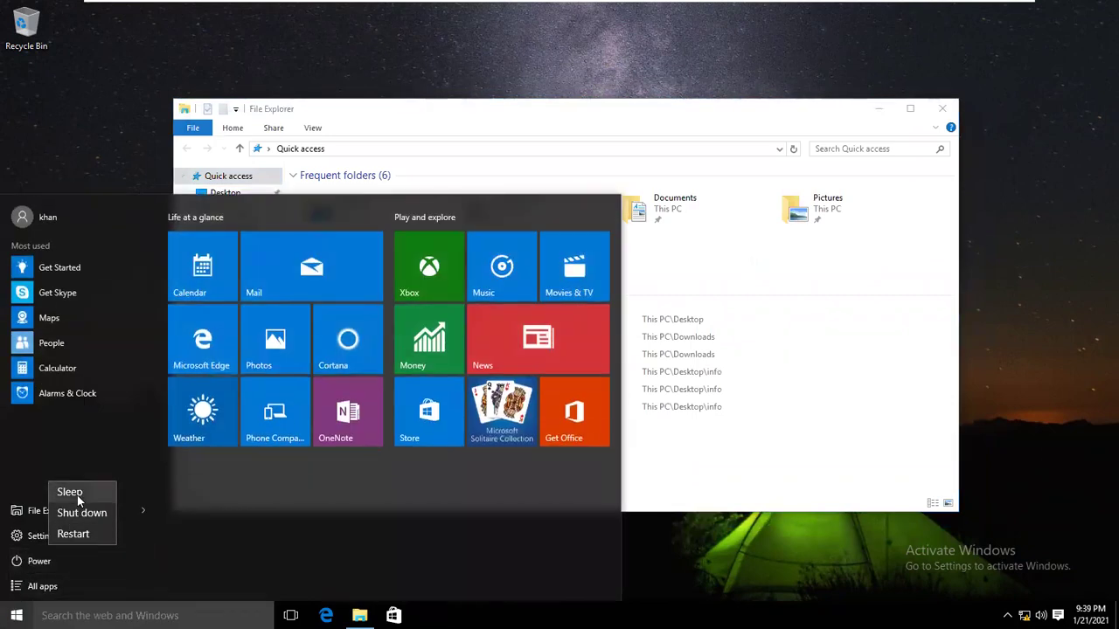
{"action": "left_click", "coordinate": [15, 616]}
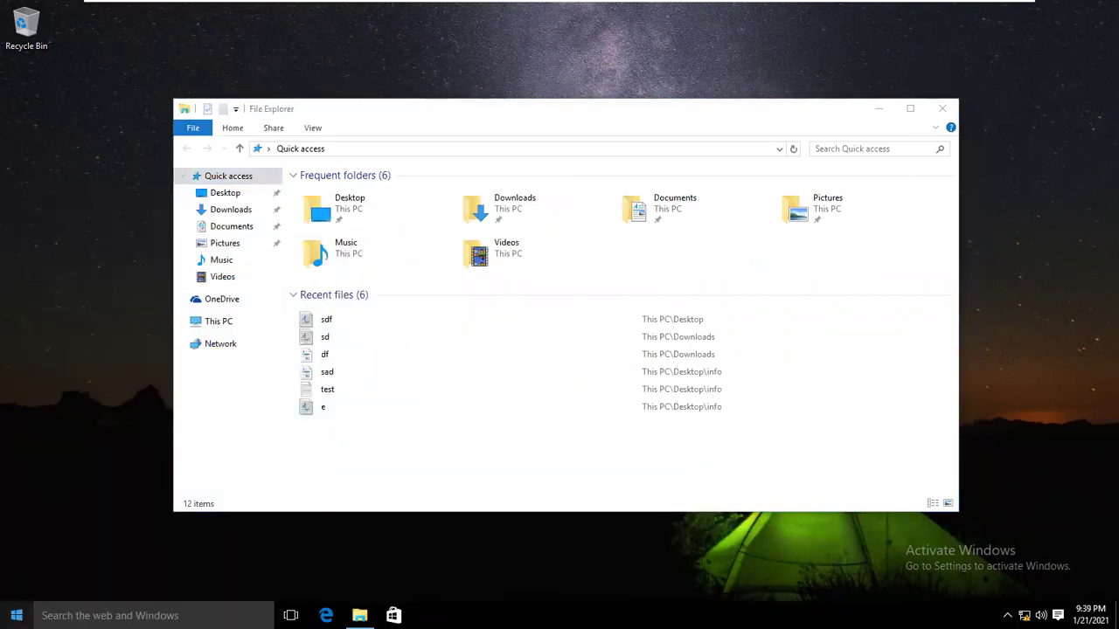
{"action": "key", "text": "super"}
{"action": "left_click", "coordinate": [61, 221]}
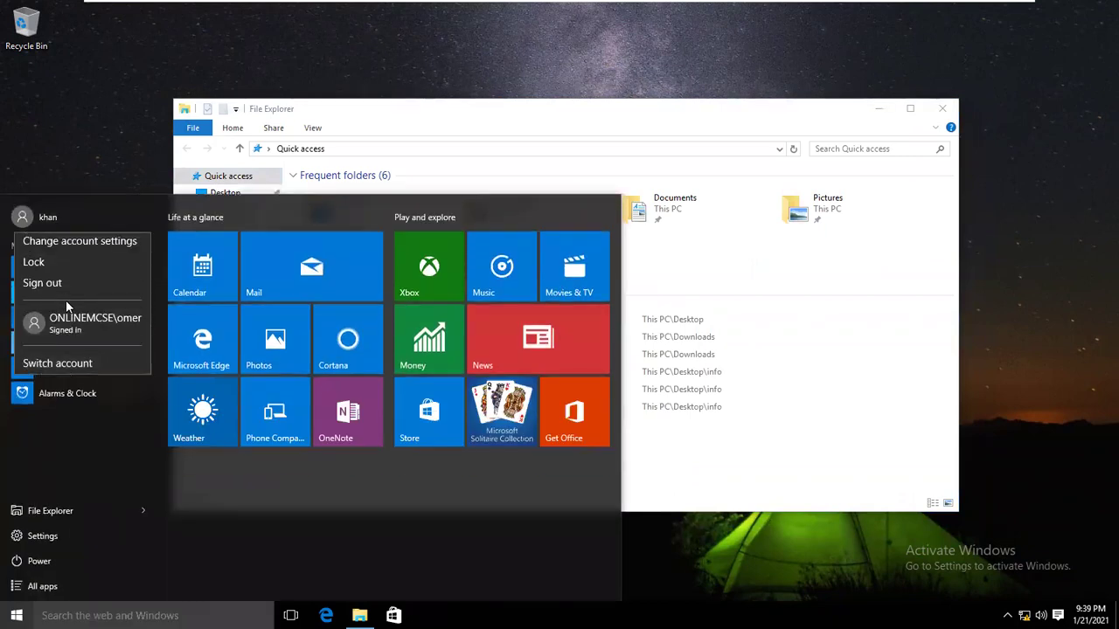
{"action": "left_click", "coordinate": [41, 286]}
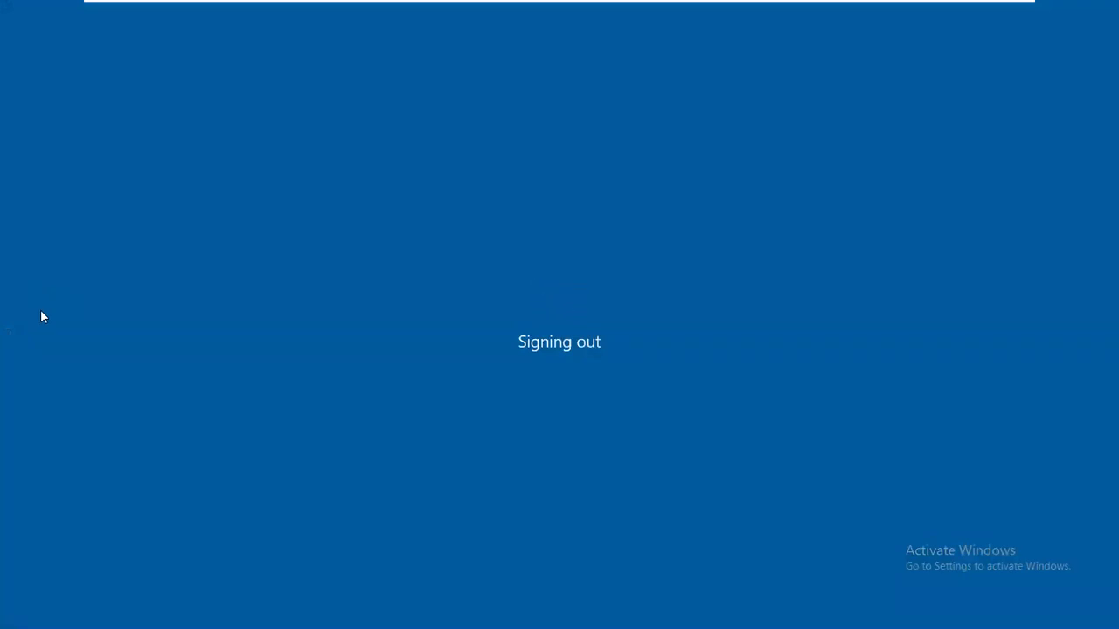
{"action": "mouse_move", "coordinate": [420, 1]}
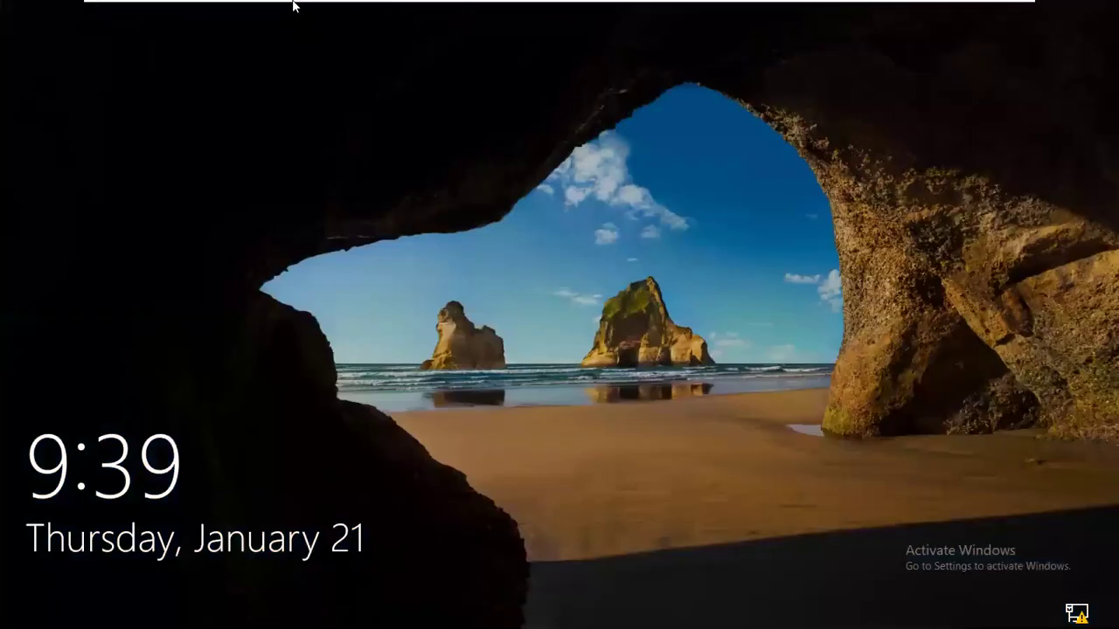
Switch to the client-10am machine (pc3) and sign its user out via Ctrl+Alt+Del.
{"action": "mouse_move", "coordinate": [291, 3]}
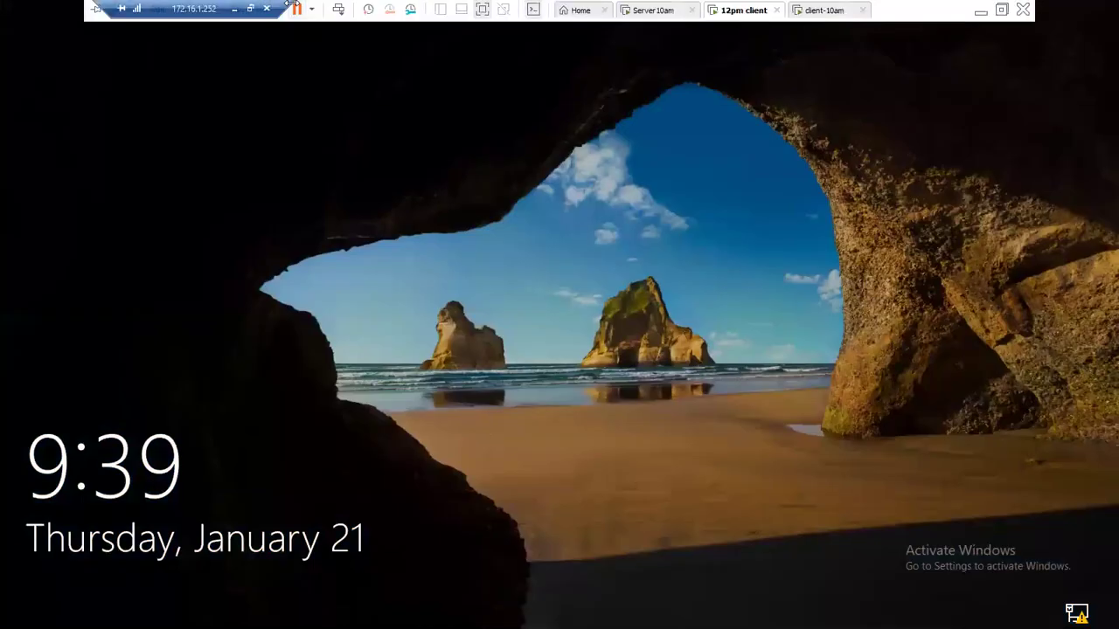
{"action": "left_click", "coordinate": [813, 10]}
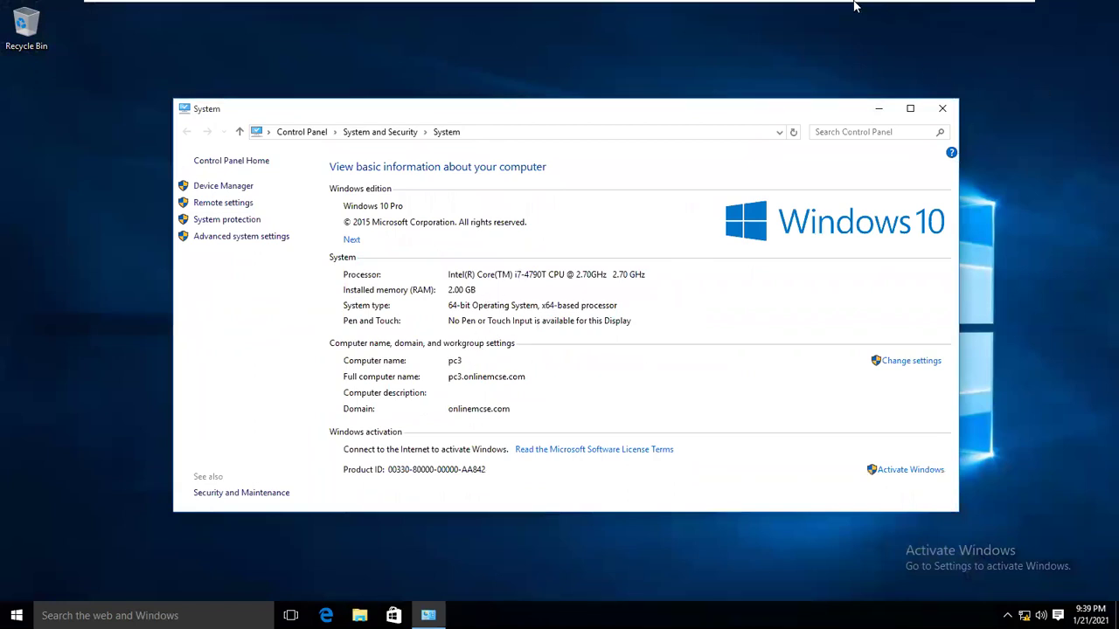
{"action": "right_click", "coordinate": [840, 10]}
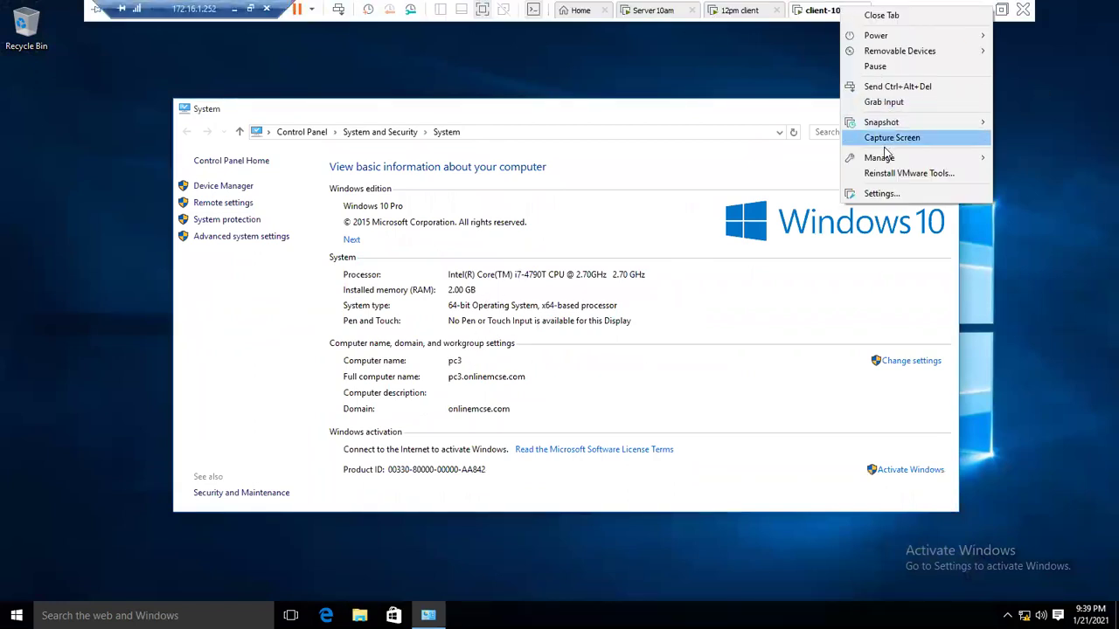
{"action": "left_click", "coordinate": [896, 86]}
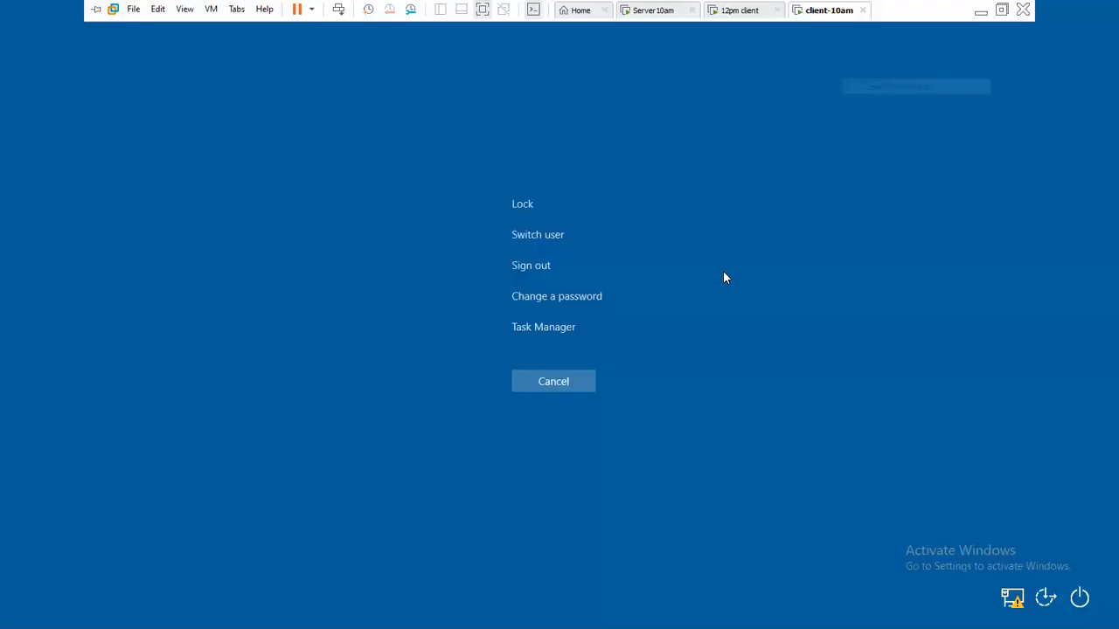
{"action": "left_click", "coordinate": [535, 264]}
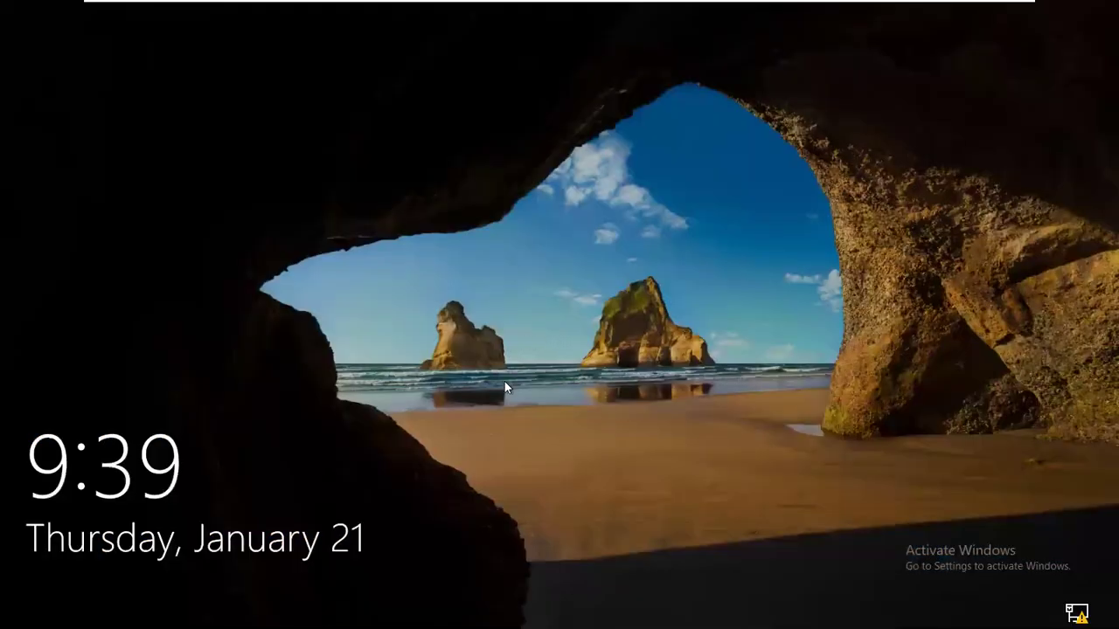
Sign in to pc3 as Other user with the roaming domain account, retrying after the incorrect-password error.
{"action": "left_click", "coordinate": [504, 381]}
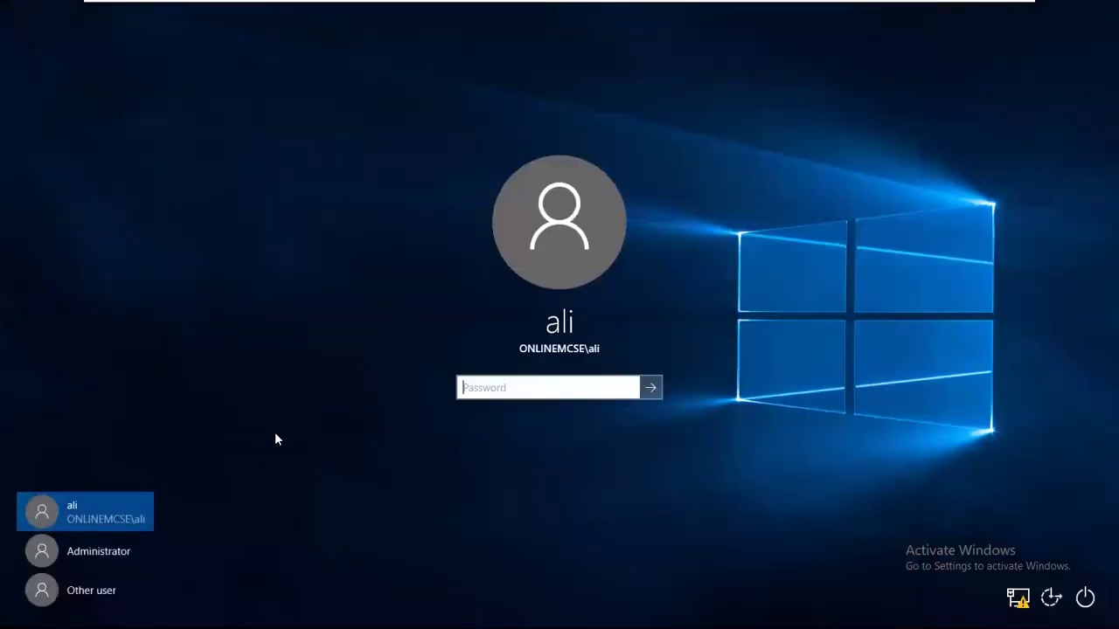
{"action": "left_click", "coordinate": [85, 598]}
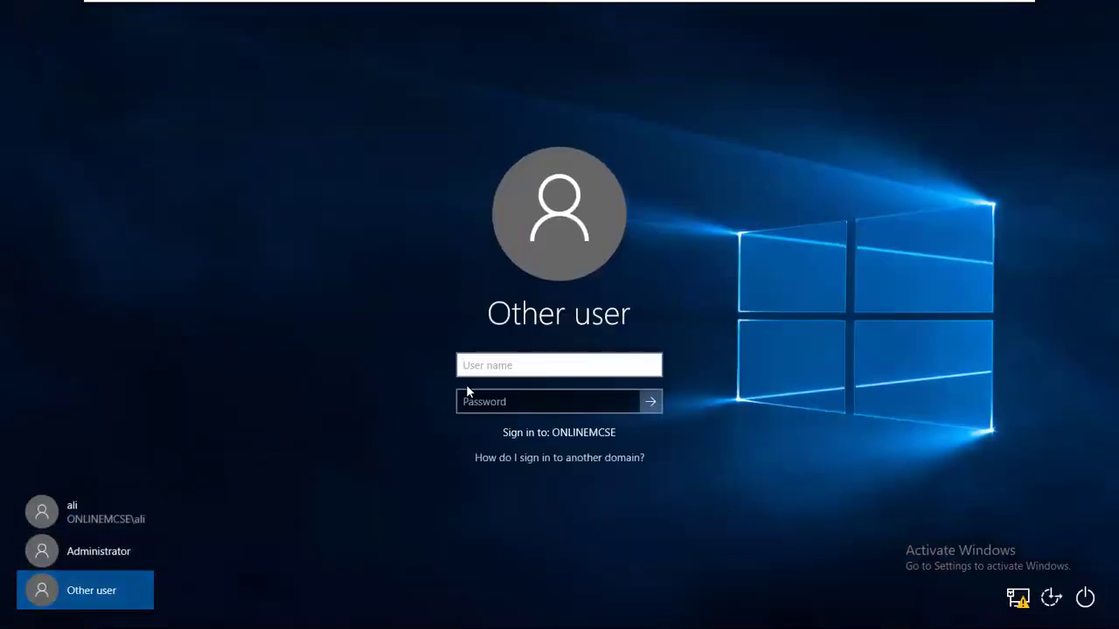
{"action": "type", "text": "khan"}
{"action": "key", "text": "Tab"}
{"action": "type", "text": "Pa"}
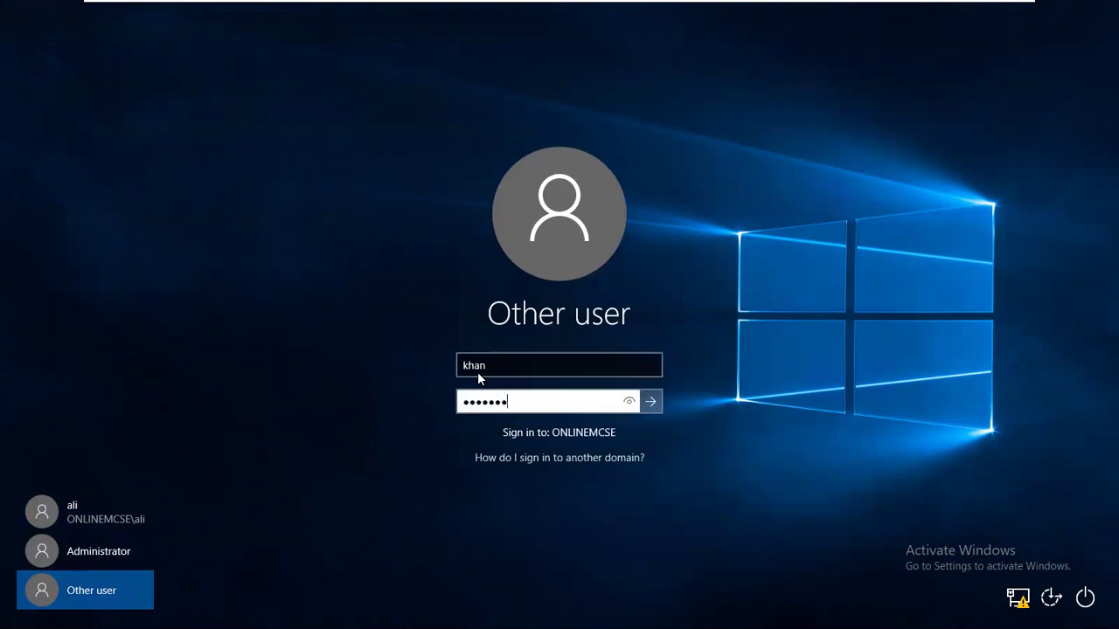
{"action": "key", "text": "Return"}
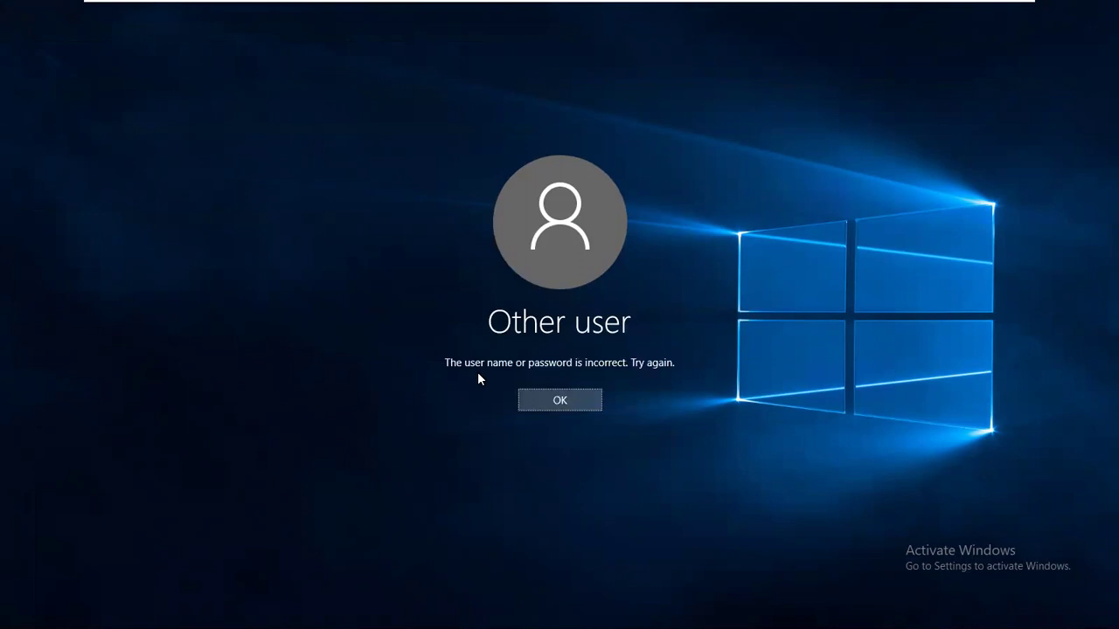
{"action": "key", "text": "Return"}
{"action": "type", "text": "Pa"}
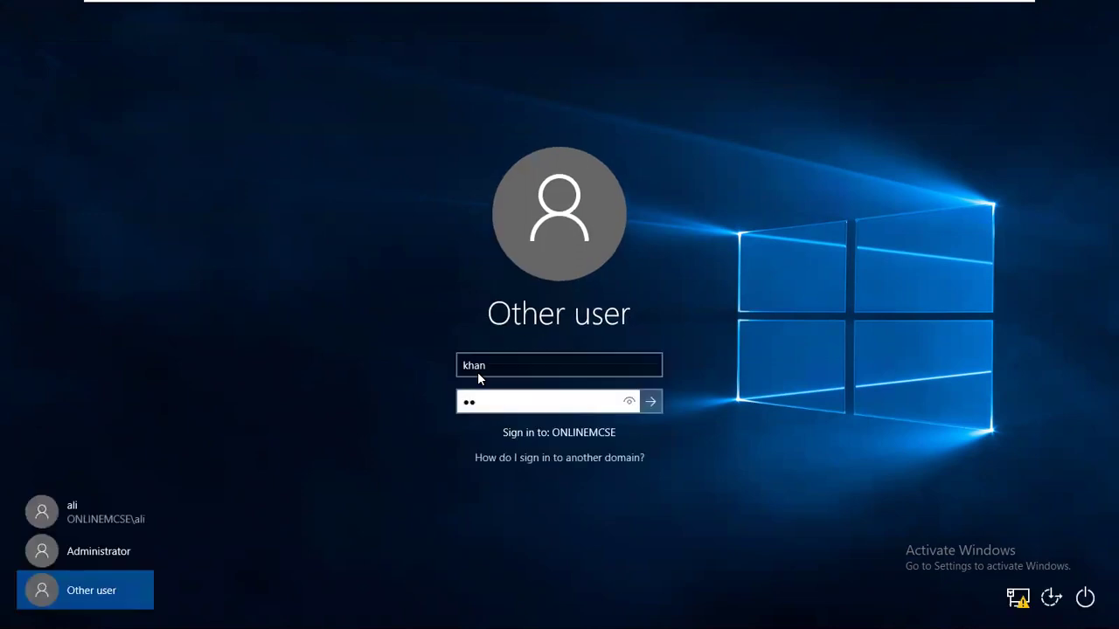
{"action": "key", "text": "Return"}
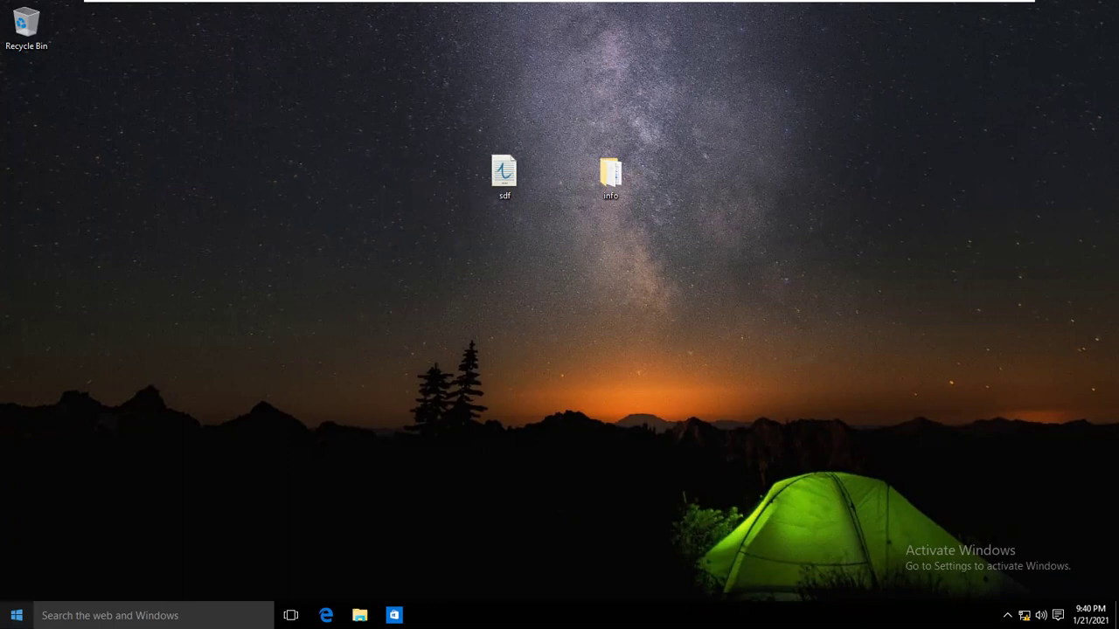
View the System information window, then set the underwater swimmer picture as pc3's desktop background.
{"action": "right_click", "coordinate": [12, 603]}
{"action": "left_click", "coordinate": [53, 384]}
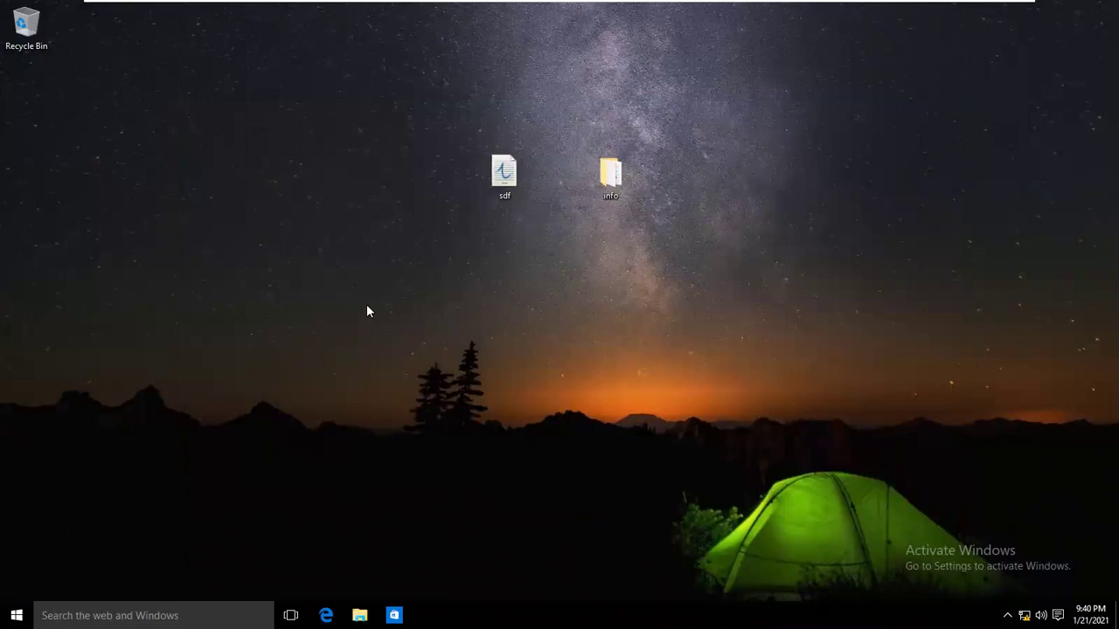
{"action": "right_click", "coordinate": [461, 324]}
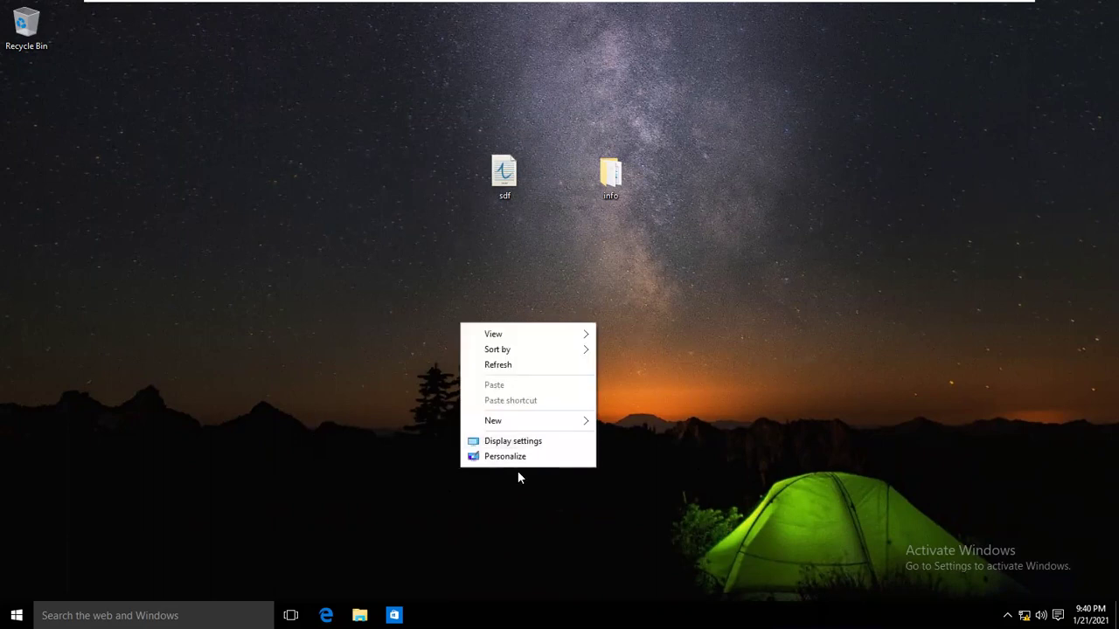
{"action": "left_click", "coordinate": [524, 457]}
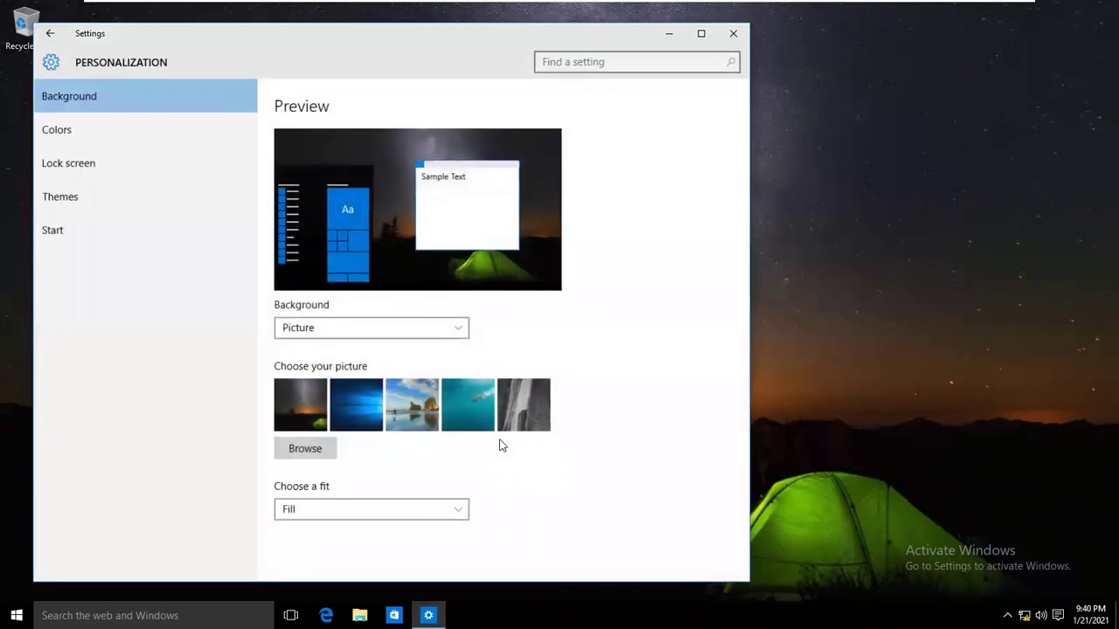
{"action": "left_click", "coordinate": [349, 402]}
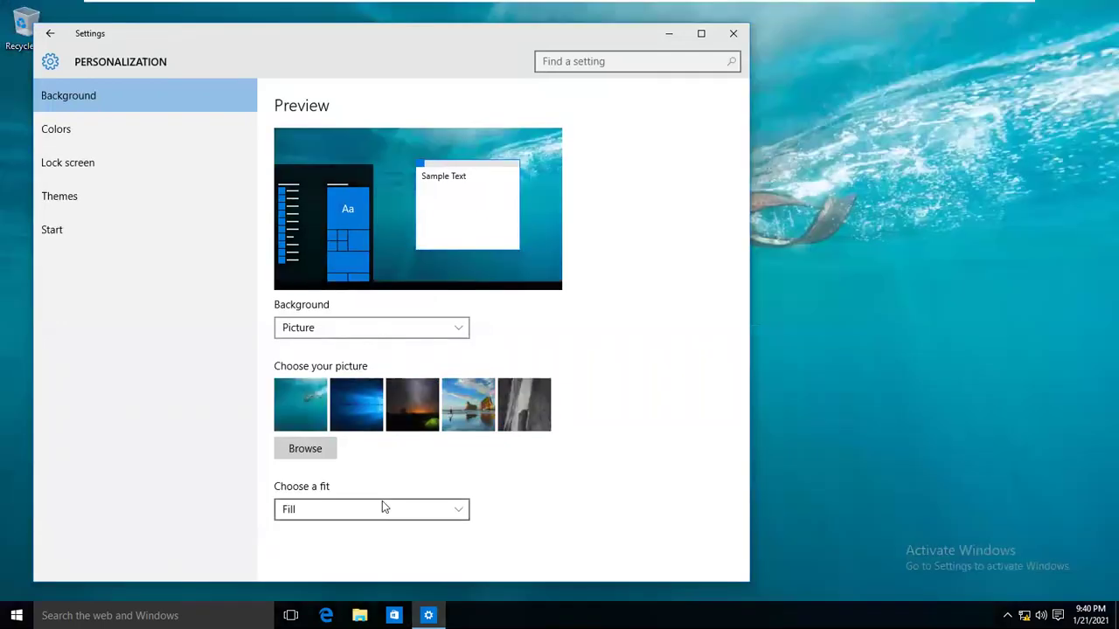
{"action": "left_click", "coordinate": [738, 40]}
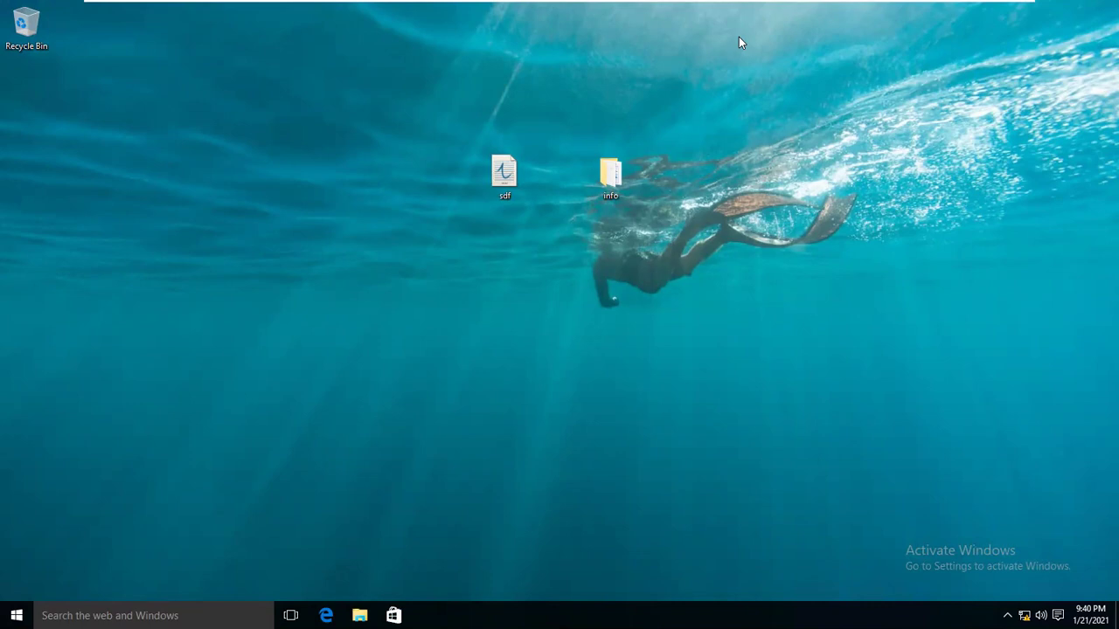
Minimize the full-screen VMware virtual machine to return to the host desktop.
{"action": "mouse_move", "coordinate": [629, 2]}
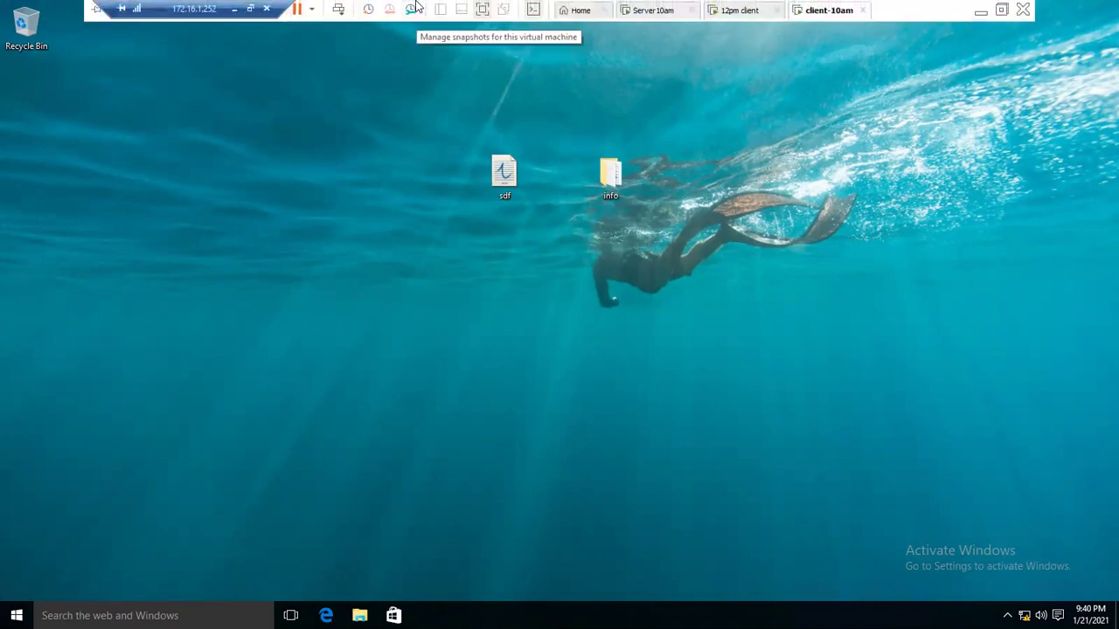
{"action": "left_click", "coordinate": [980, 11]}
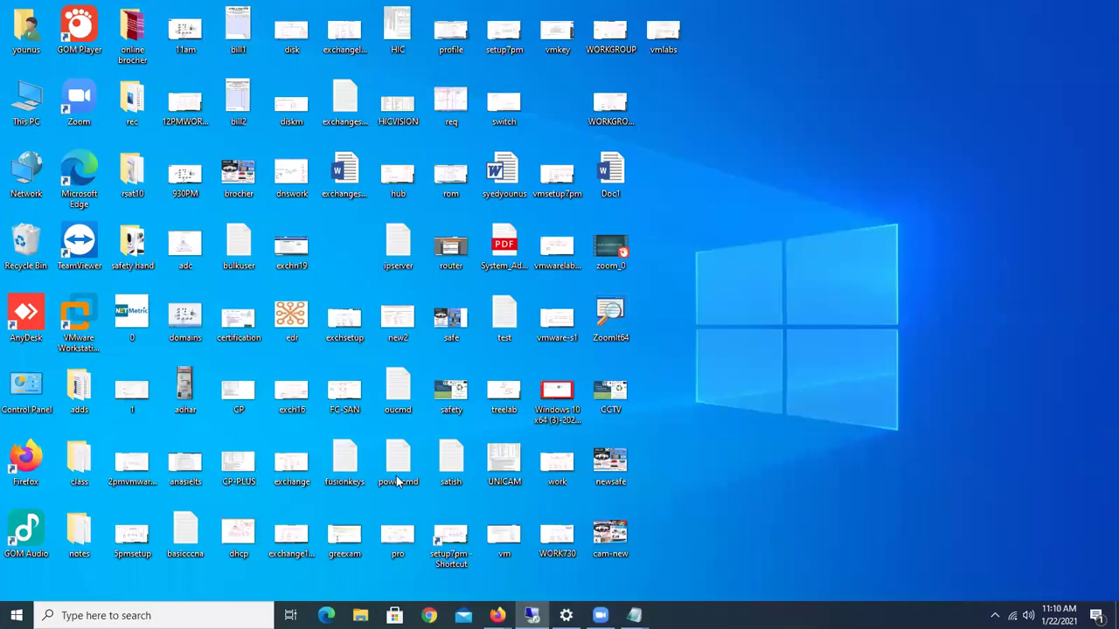